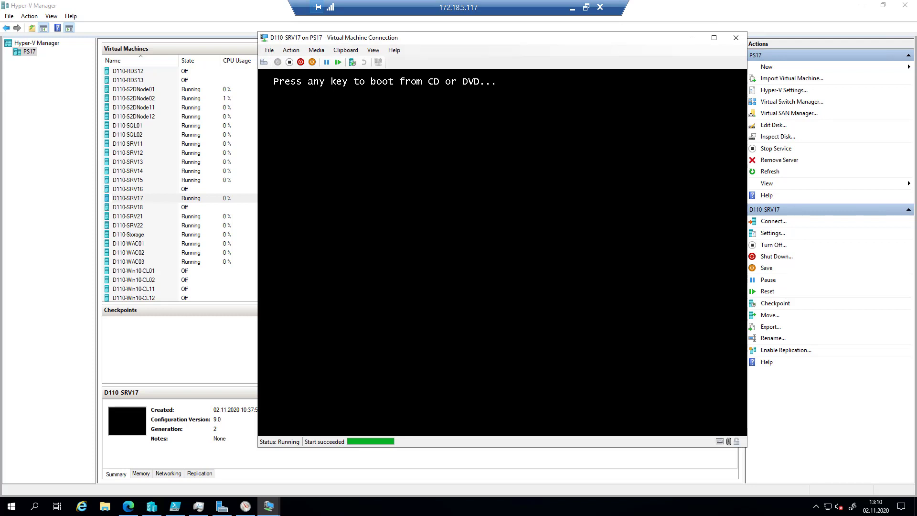
- Boot D110-SRV17 from the installation DVD and move its console window to the upper left
key(Return)
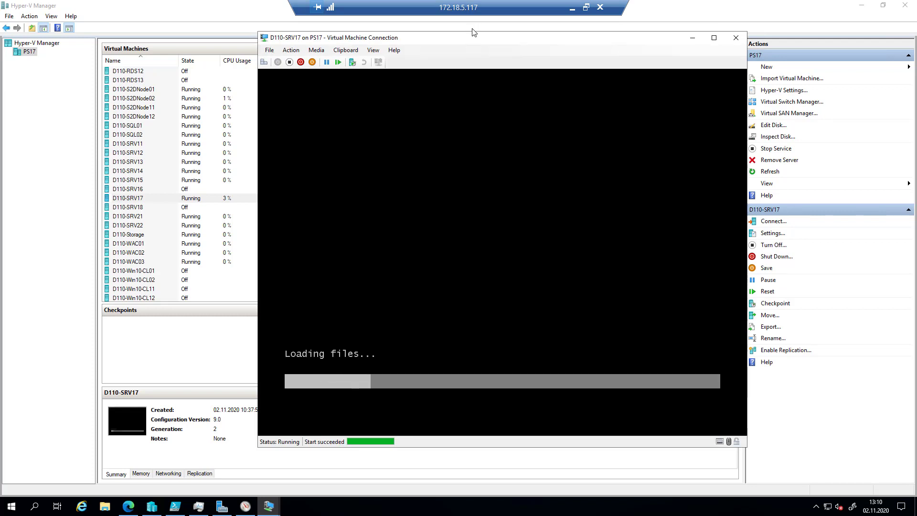
drag(462, 43, 296, 32)
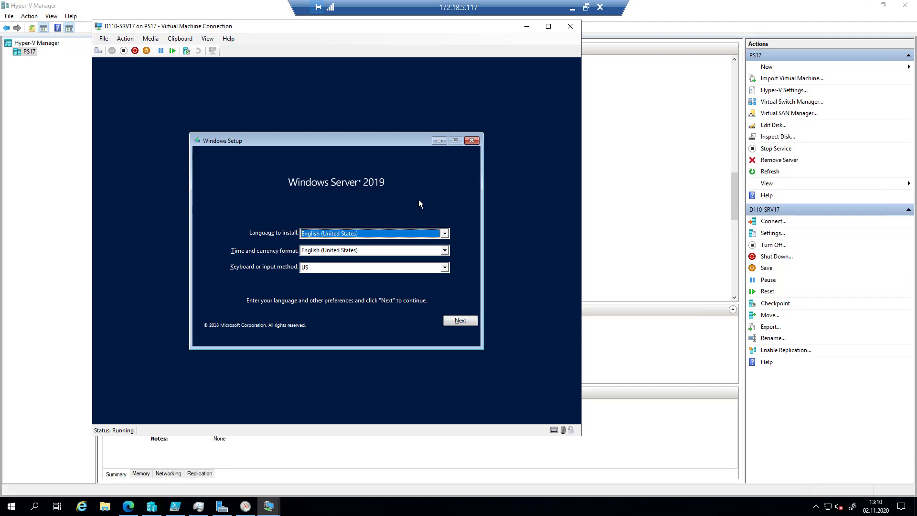
- Set the time and currency format to German (Germany) and continue past the language page
key(Tab)
key(g)
key(e)
key(r)
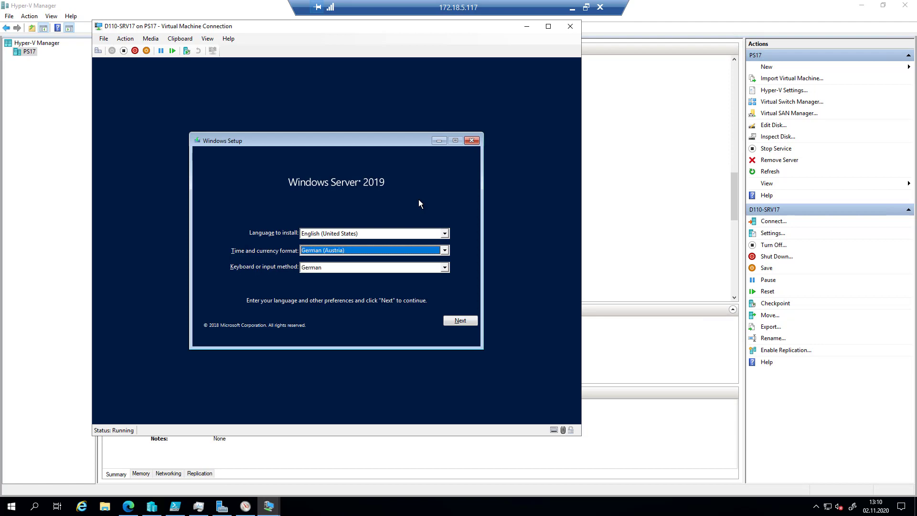
key(Down)
click(465, 323)
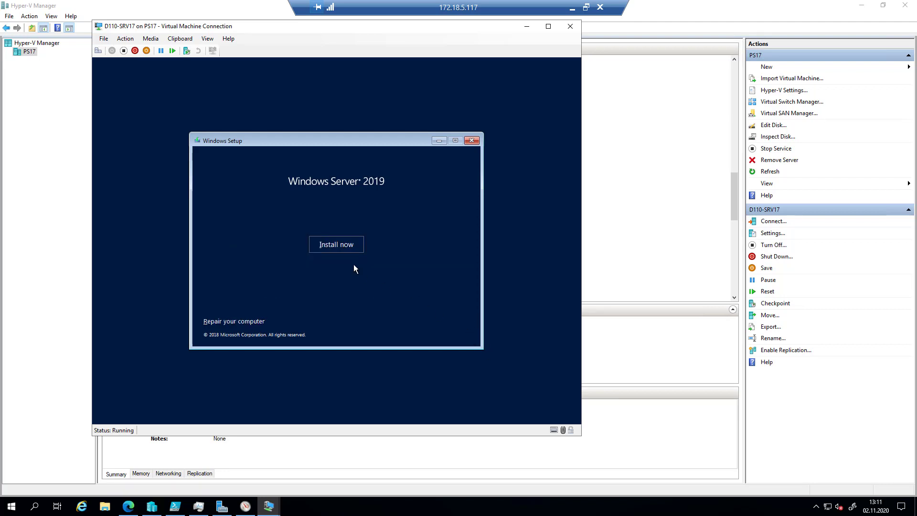
- Start the Windows Server 2019 installation with Install now
click(336, 245)
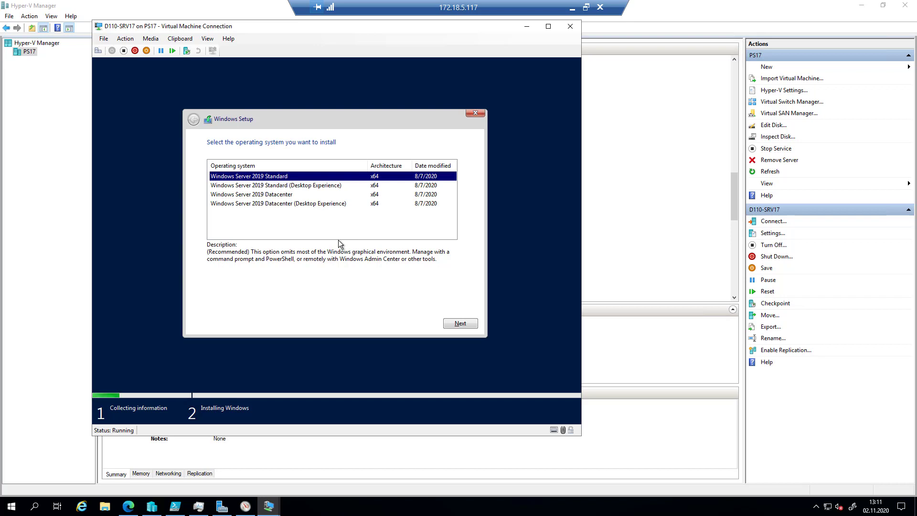
click(374, 513)
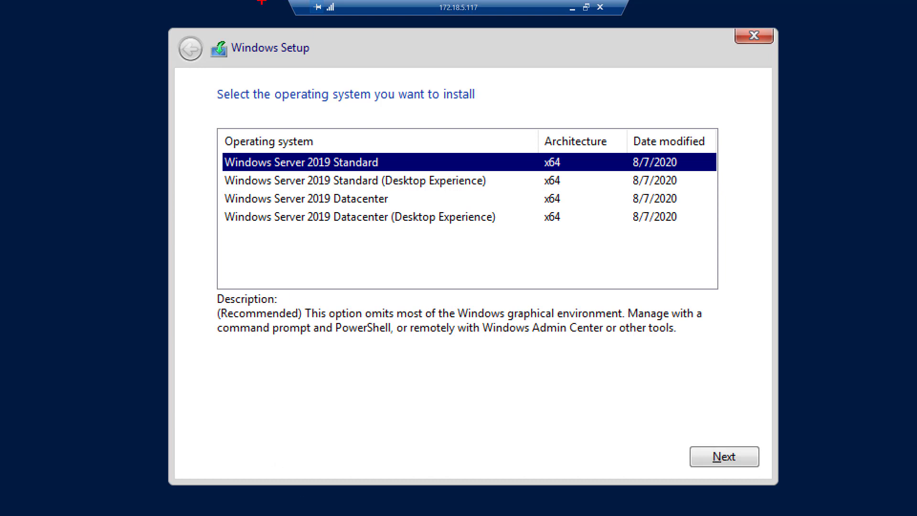
- Outline the two Standard editions in red and the two Datacenter editions in blue
mouse_move(216, 149)
mouse_down()
mouse_move(470, 181)
mouse_move(729, 191)
mouse_up()
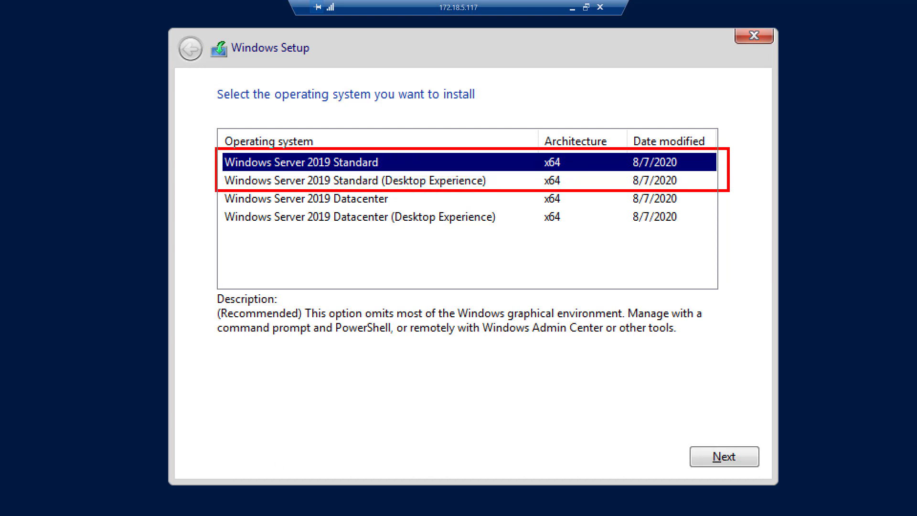
key(b)
mouse_move(216, 191)
mouse_down()
mouse_move(506, 225)
mouse_move(730, 226)
mouse_up()
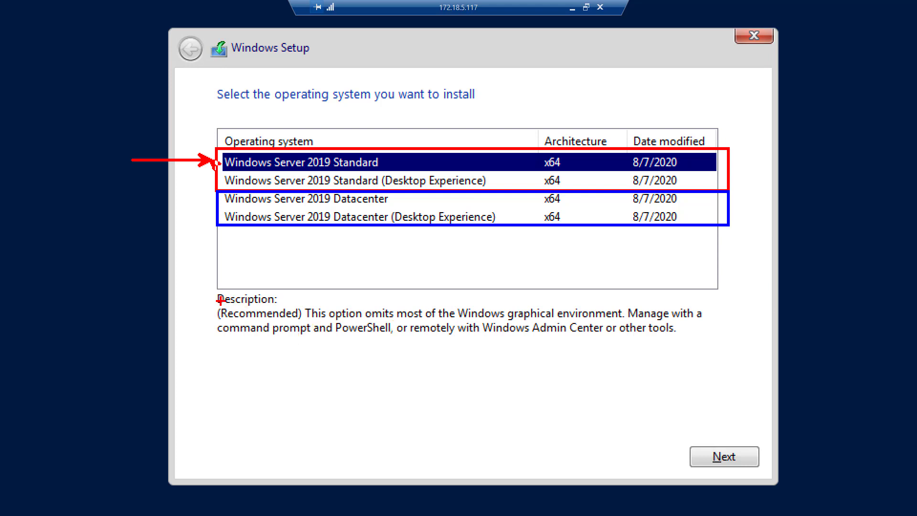
- Draw a red box around '(Recommended)' in the edition description
drag(212, 303, 305, 321)
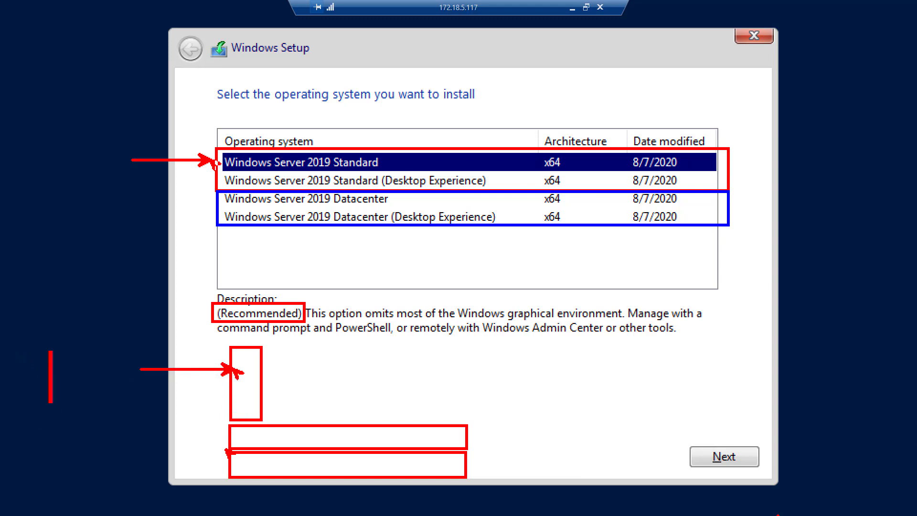
- Label the sketch 'Parent', 'Hyper-V' and 'HW'
text(Parent)
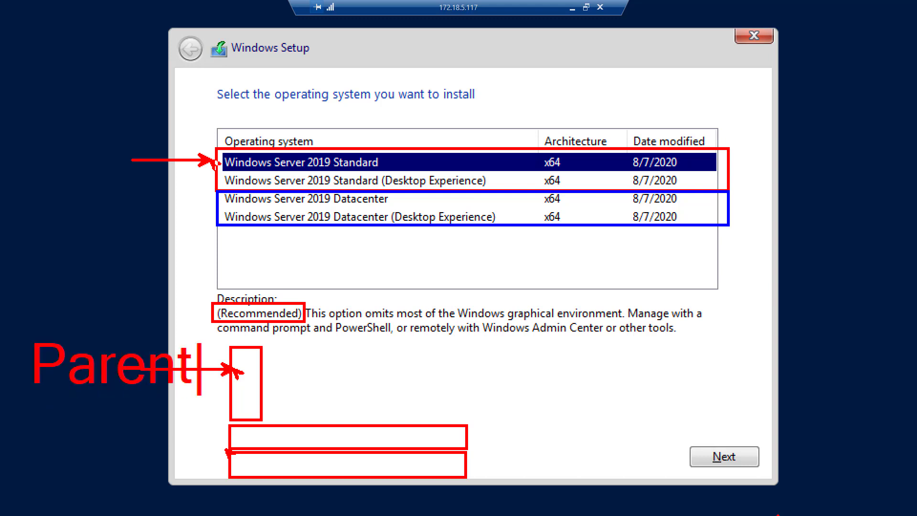
key(Escape)
key(t)
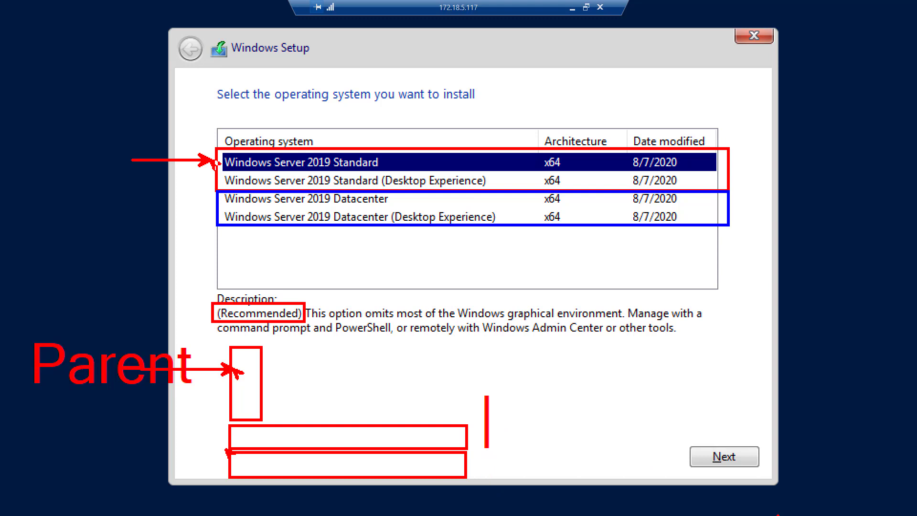
click(483, 419)
text(Hyper-V)
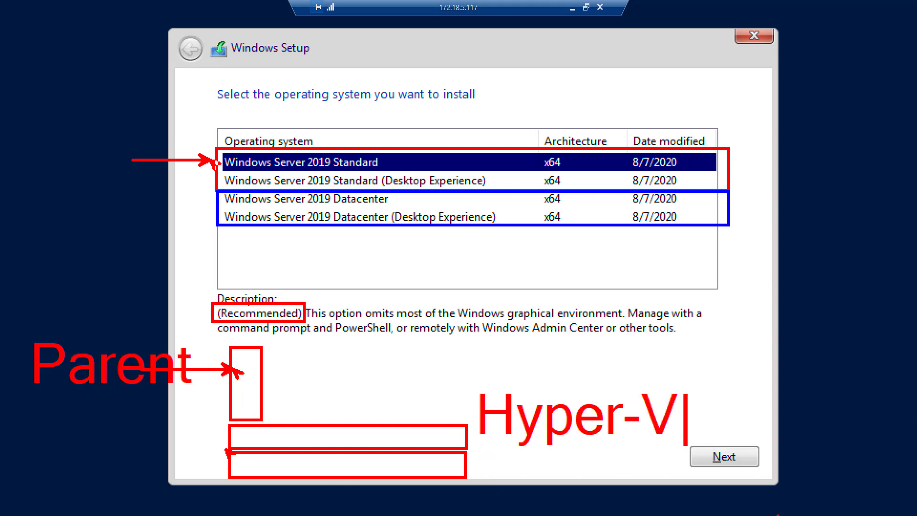
click(483, 484)
text(HW)
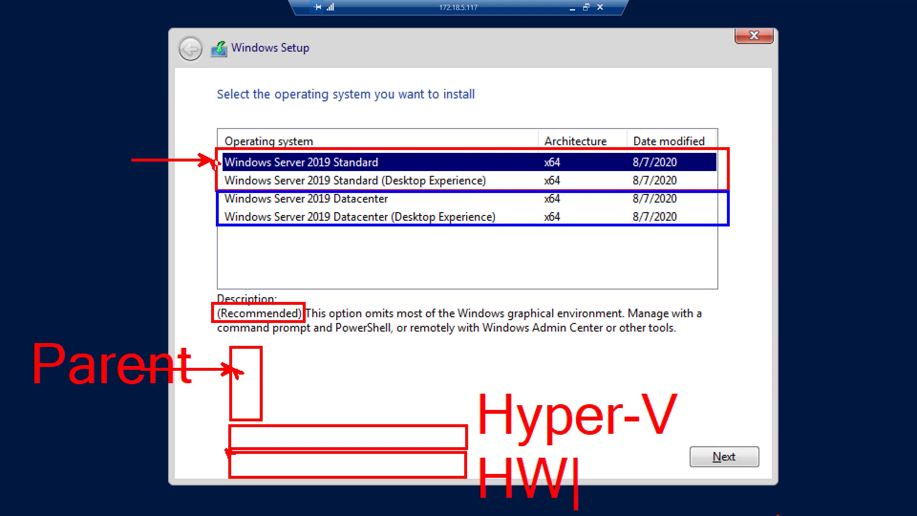
key(Escape)
- Draw three blue boxes side by side beside the Parent box
key(b)
drag(268, 346, 304, 419)
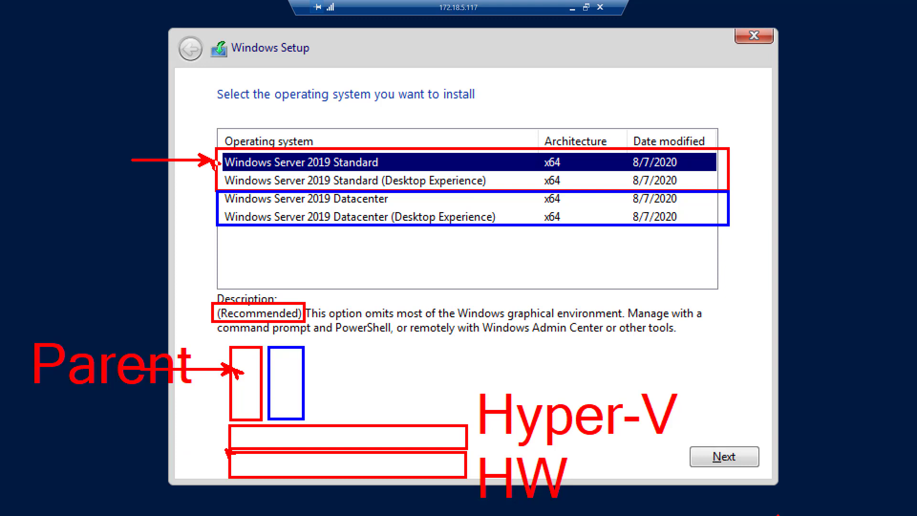
drag(314, 348, 352, 420)
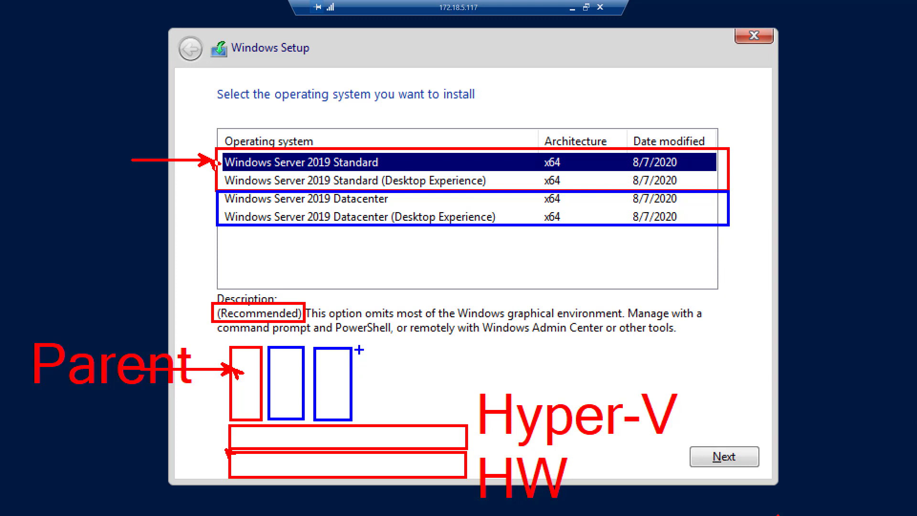
drag(359, 349, 388, 420)
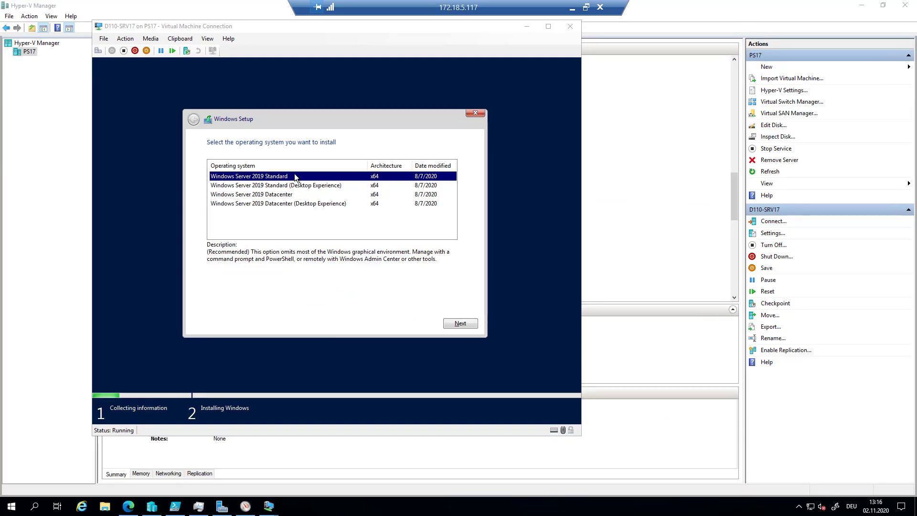
- Choose Windows Server 2019 Standard, accept the licence terms, and go to the installation-type choice
click(474, 326)
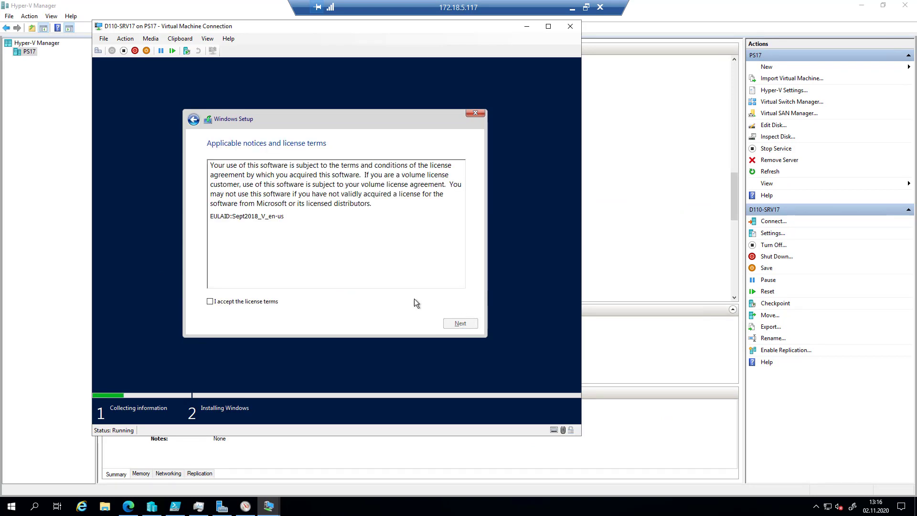
click(264, 302)
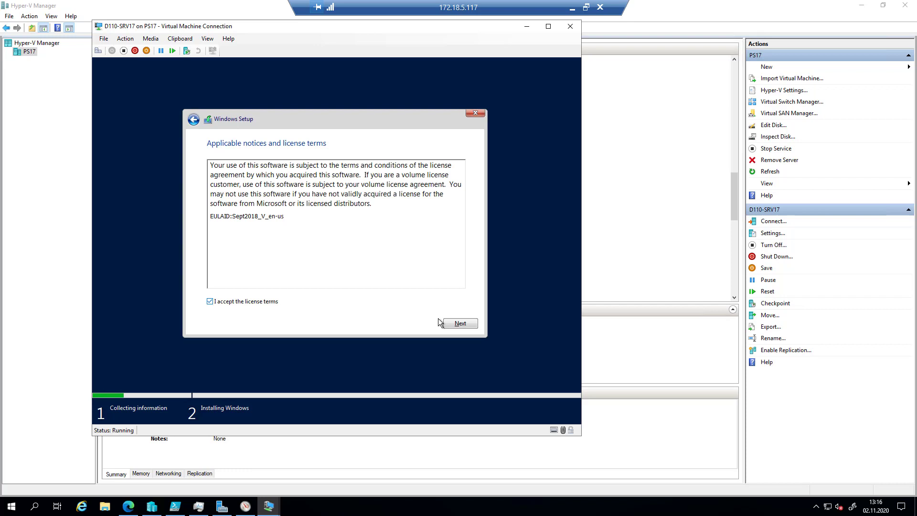
click(473, 323)
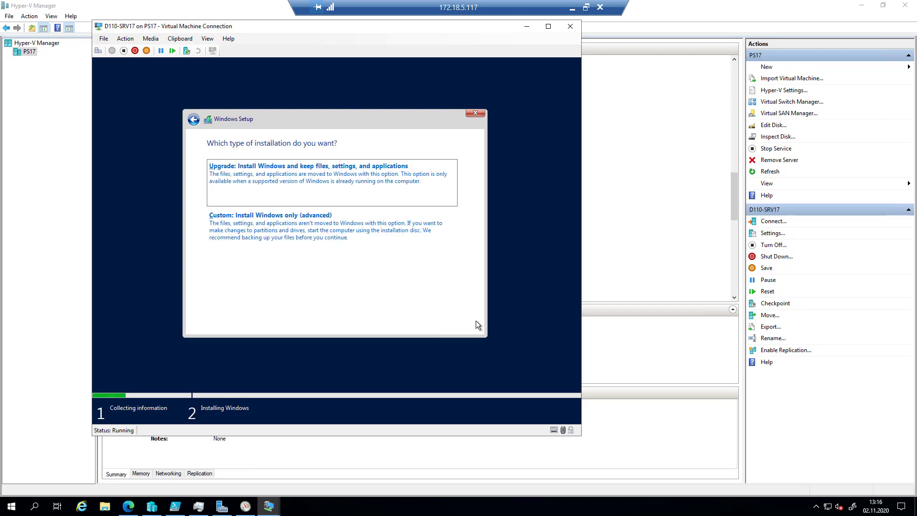
click(385, 228)
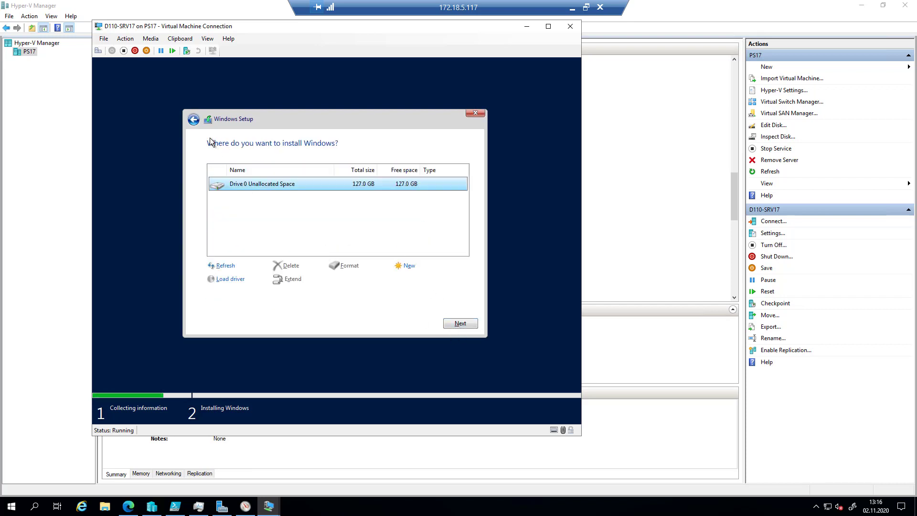
- Pick Custom: Install Windows only and install onto Drive 0's 127.0 GB unallocated space
click(197, 123)
click(381, 509)
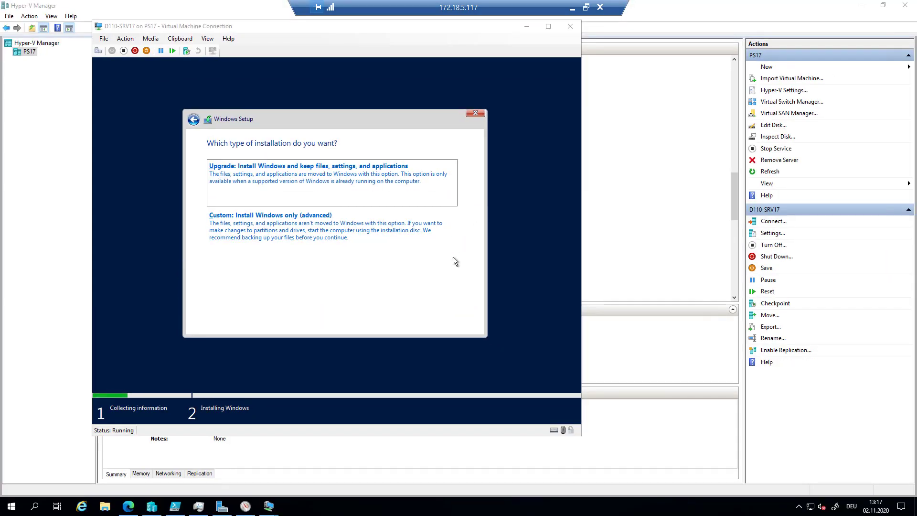
click(333, 235)
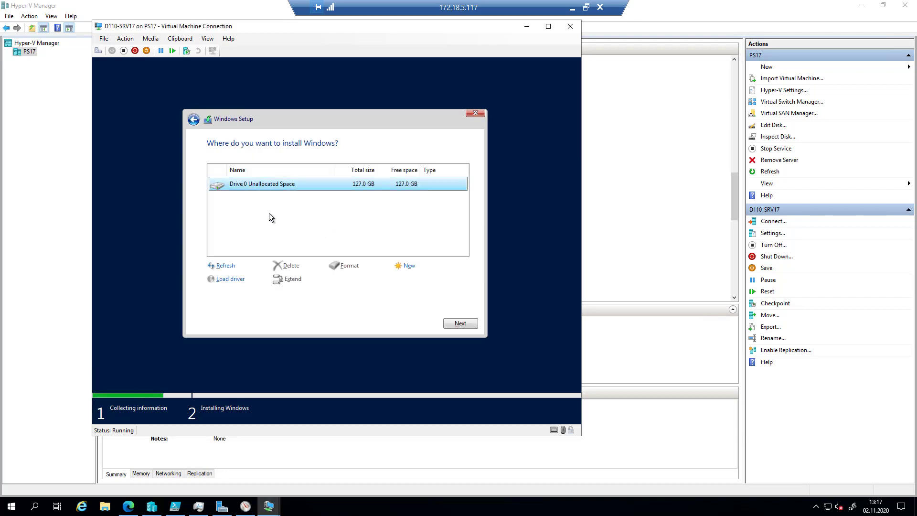
click(459, 324)
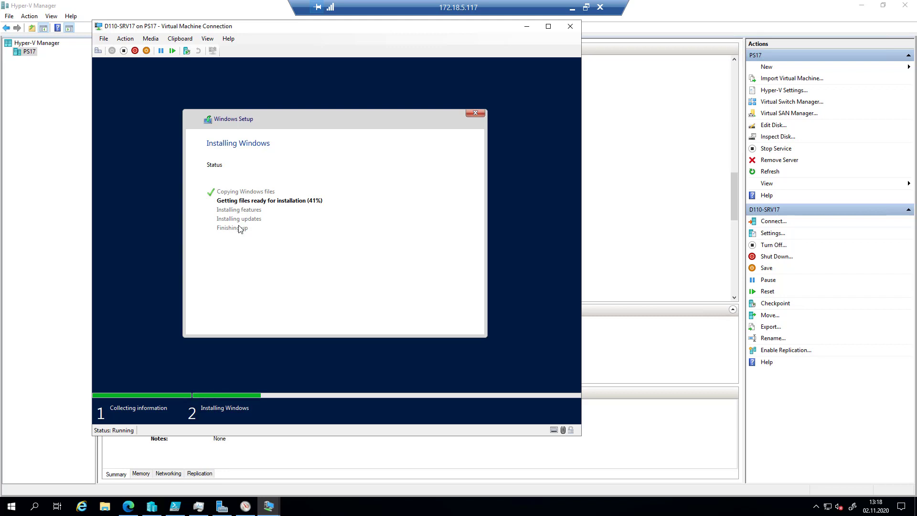
- Return to the Hyper-V Manager virtual machine list while D110-SRV17 copies files
click(24, 231)
- Connect to D110-SRV18, power it on, and boot it from the installation DVD
click(142, 209)
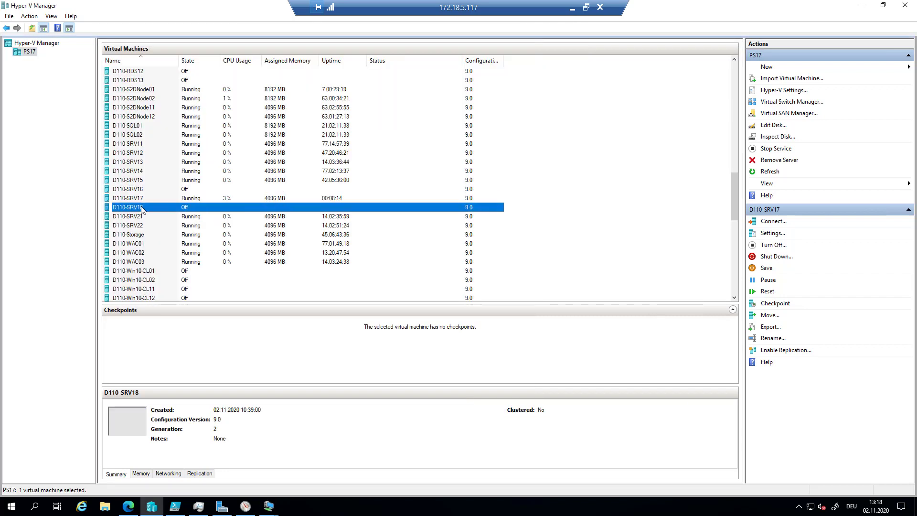
right_click(141, 208)
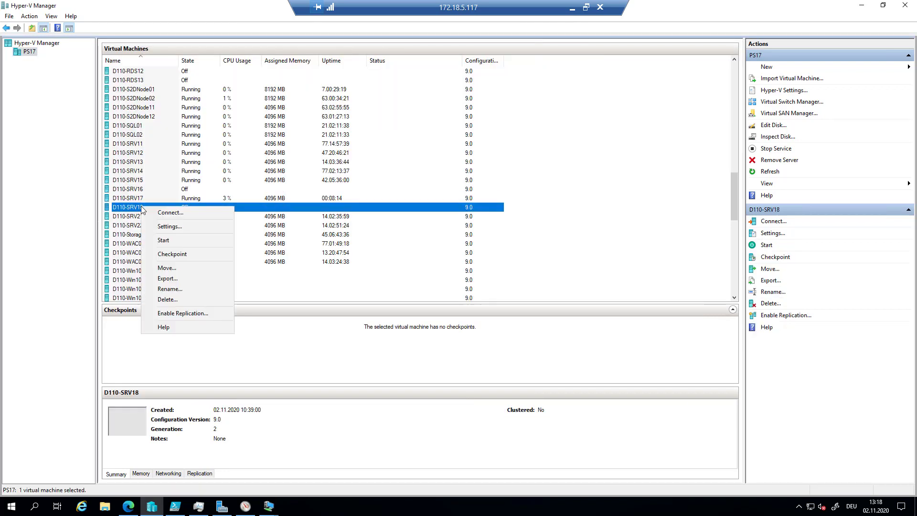
click(198, 216)
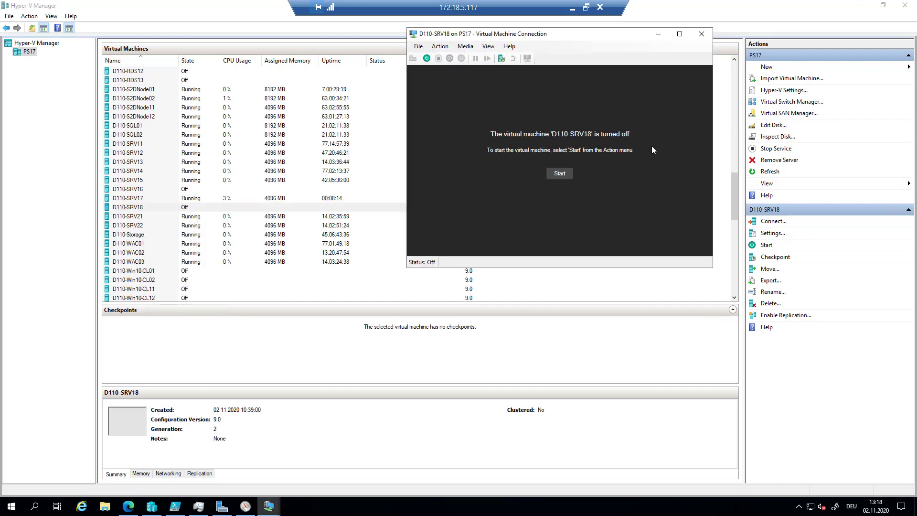
click(560, 174)
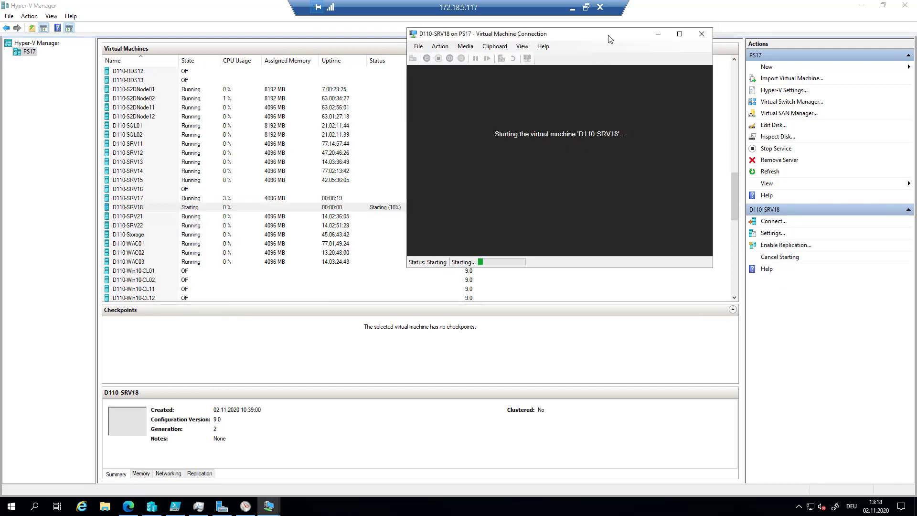
drag(610, 39, 451, 44)
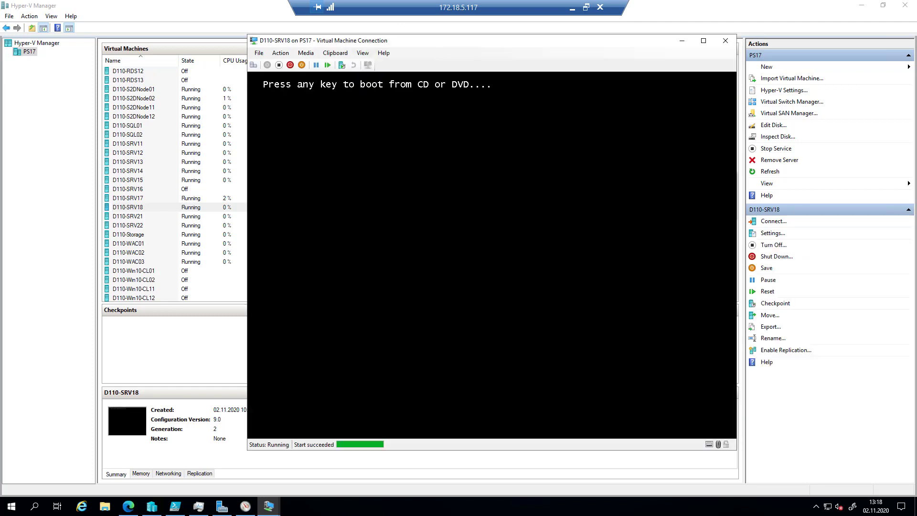
key(Return)
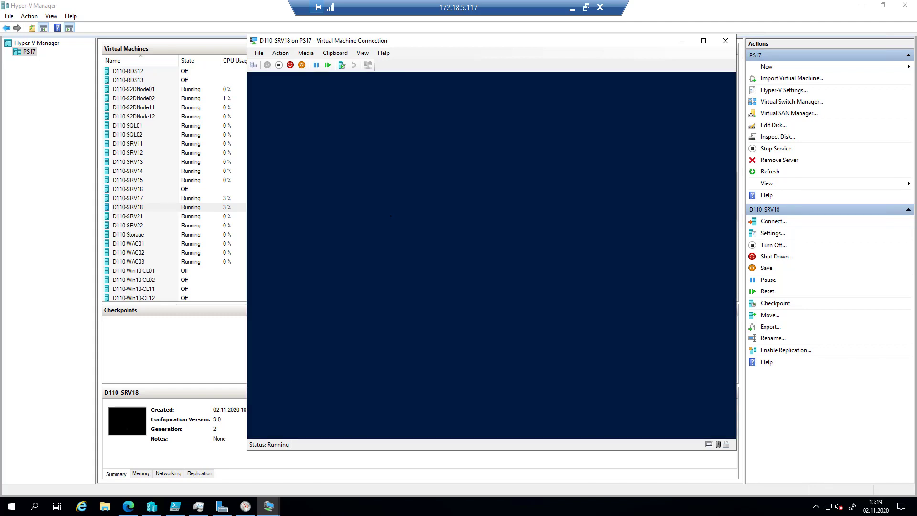
- Set D110-SRV18's time and currency format to German (Germany) and start the Windows Server installation
key(Tab)
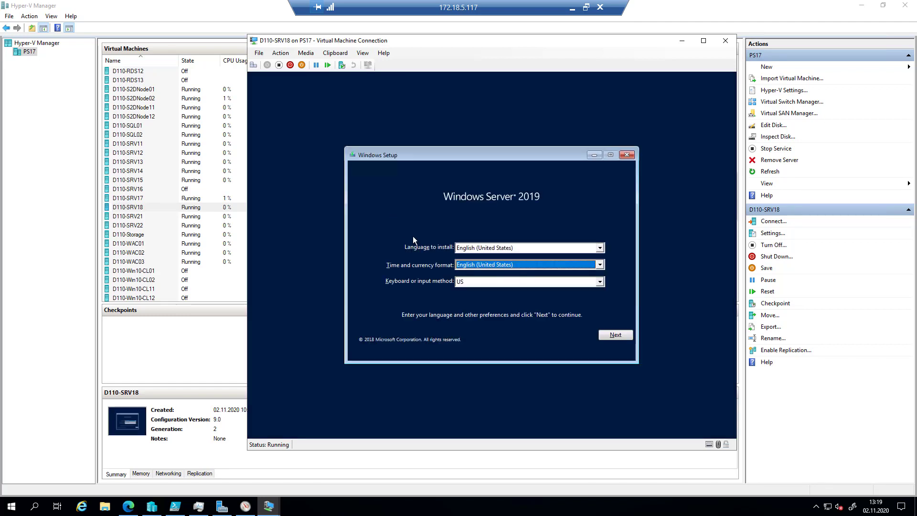
key(g)
key(e)
key(r)
key(Down)
key(Down)
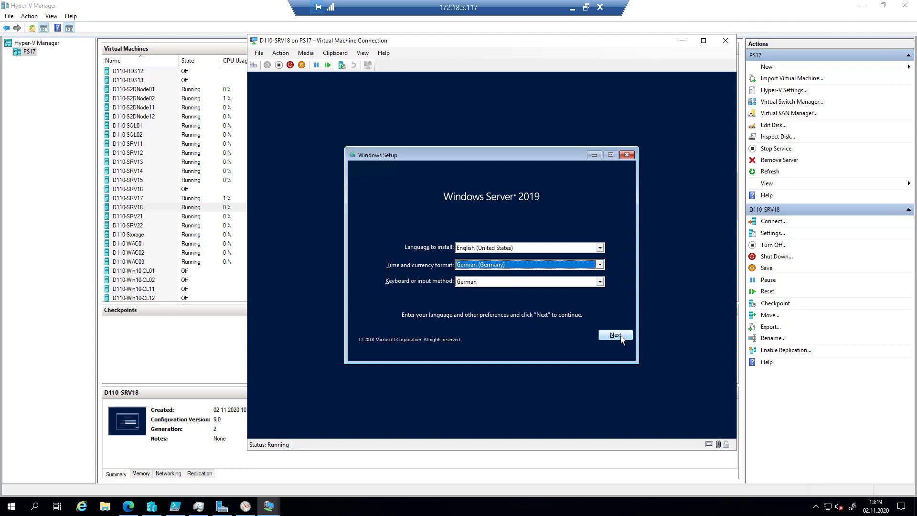
click(621, 336)
click(510, 259)
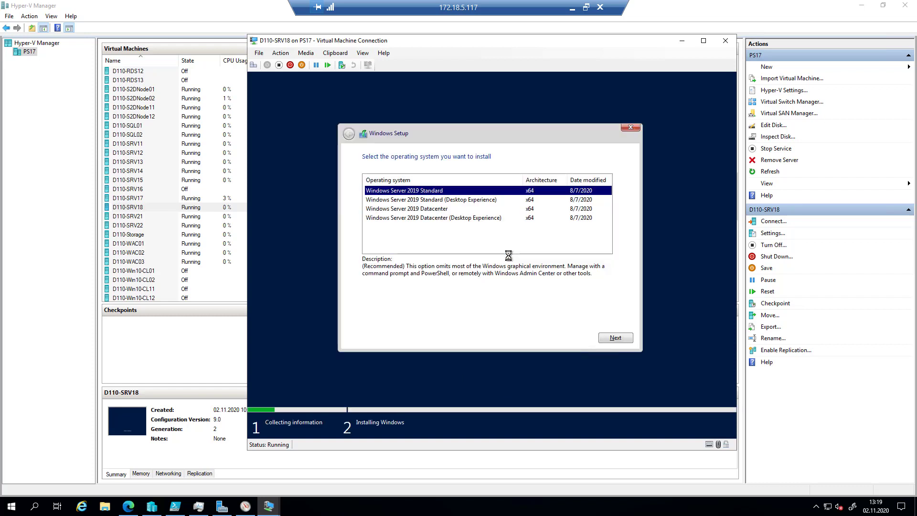
- Pick Windows Server 2019 Standard, accept the license terms, and run a Custom install onto Drive 0
click(457, 210)
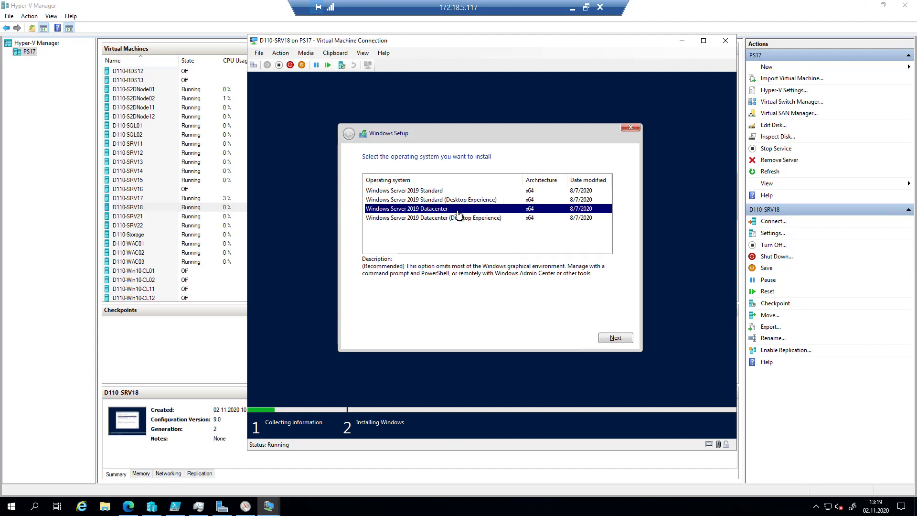
click(445, 191)
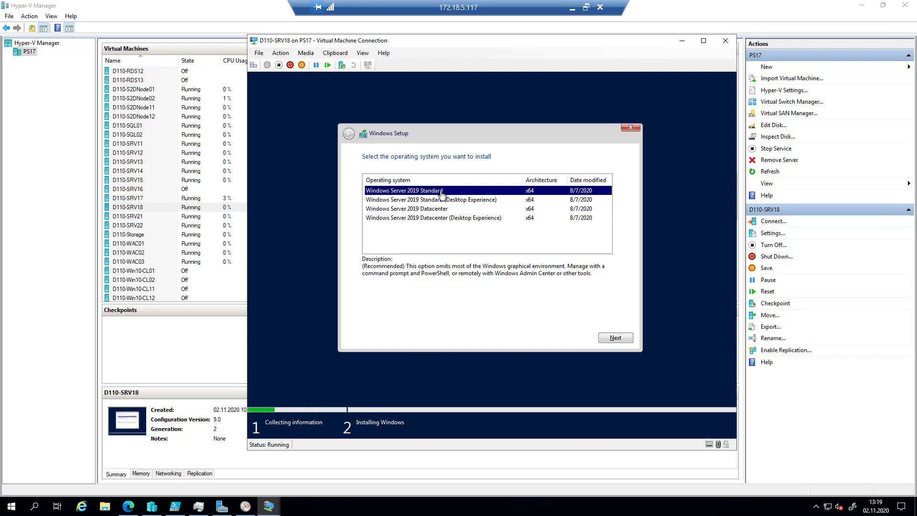
click(625, 338)
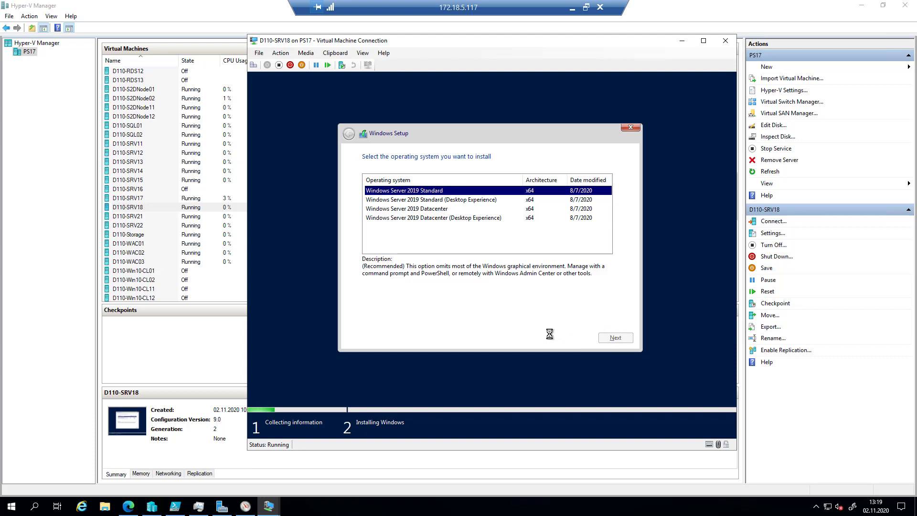
click(412, 317)
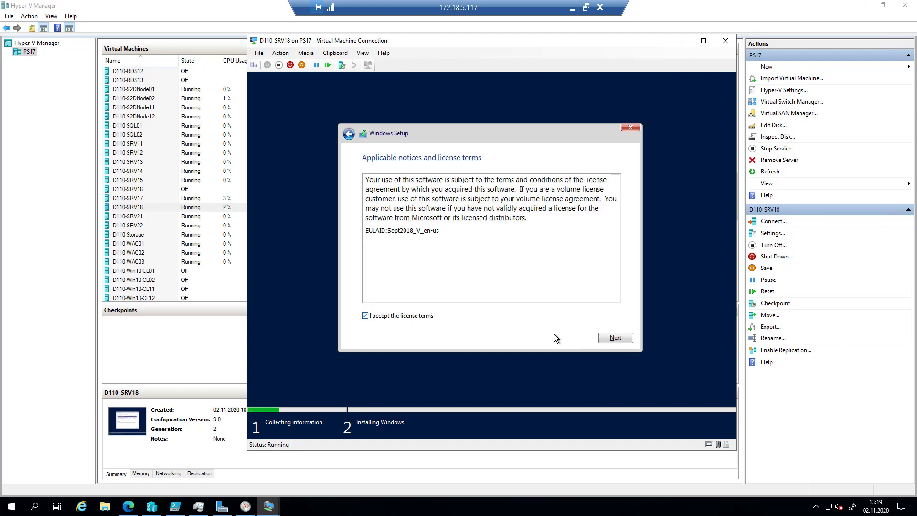
click(610, 338)
click(458, 233)
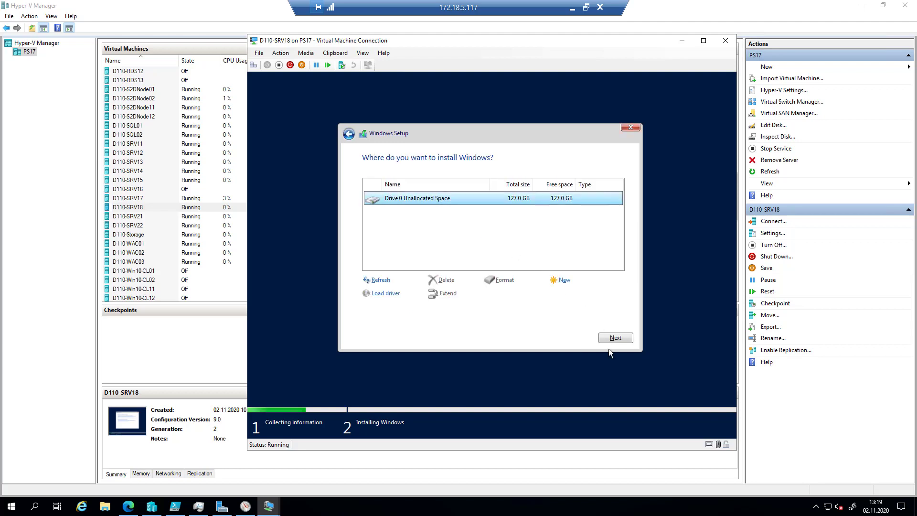
click(616, 338)
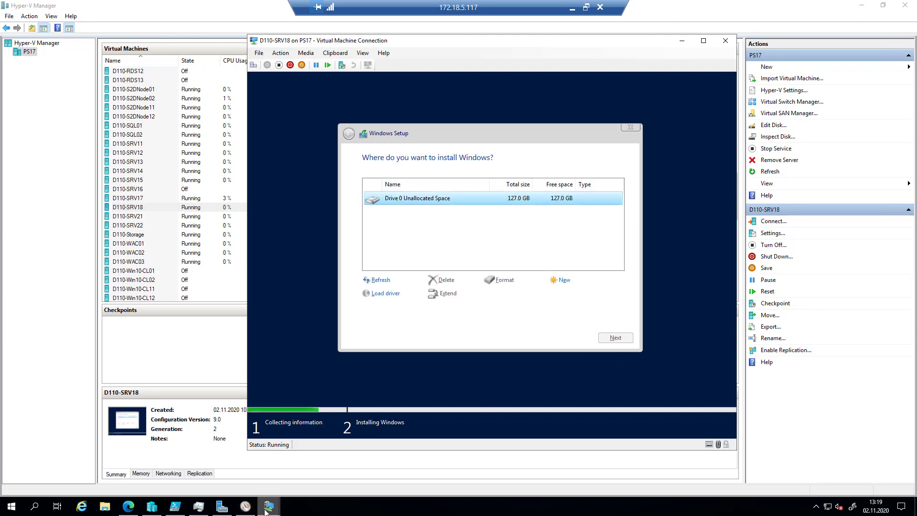
- Switch to the D110-SRV17 console and accept the prompt to change the Administrator password
mouse_move(268, 506)
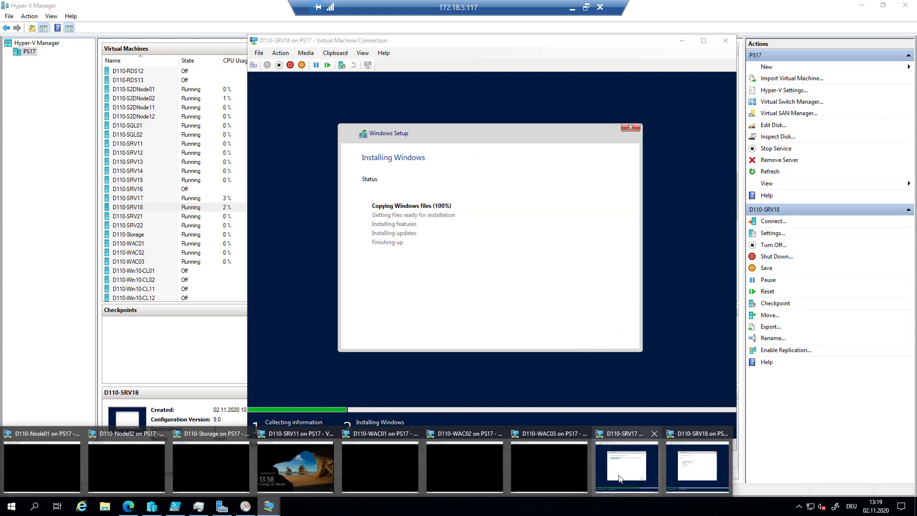
click(619, 476)
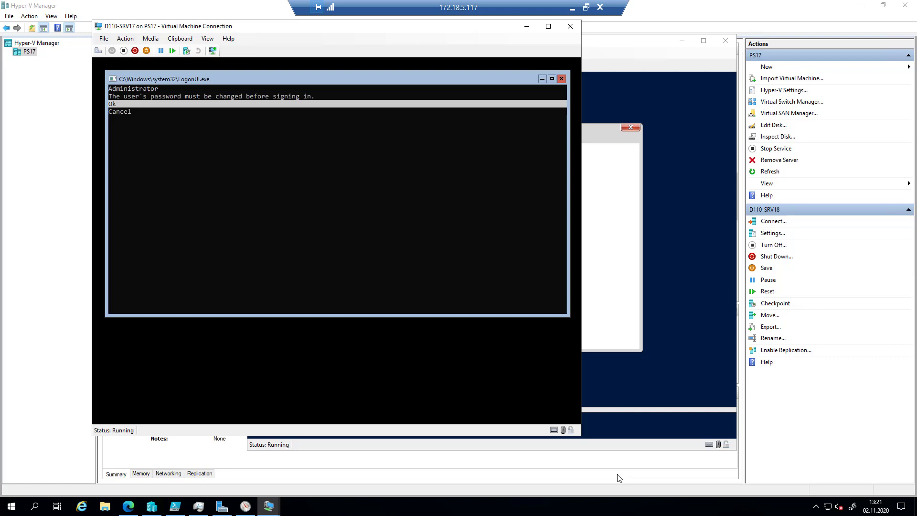
key(Return)
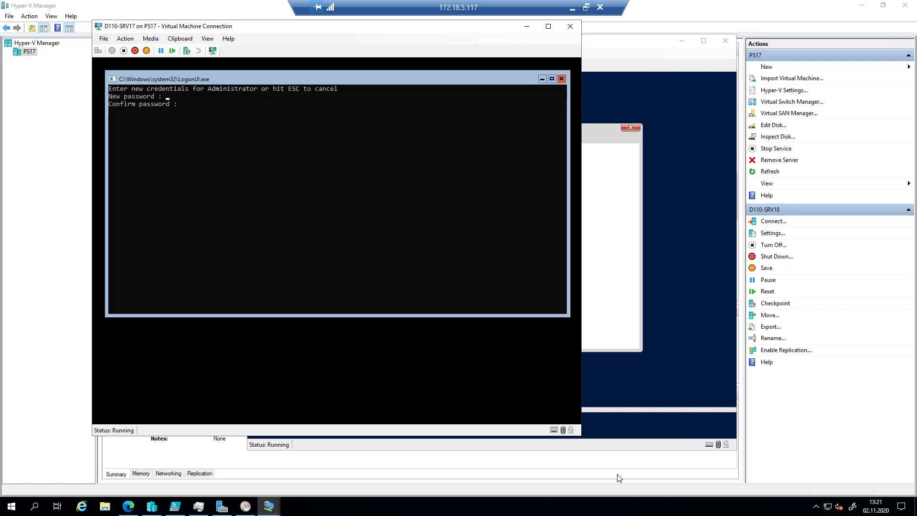
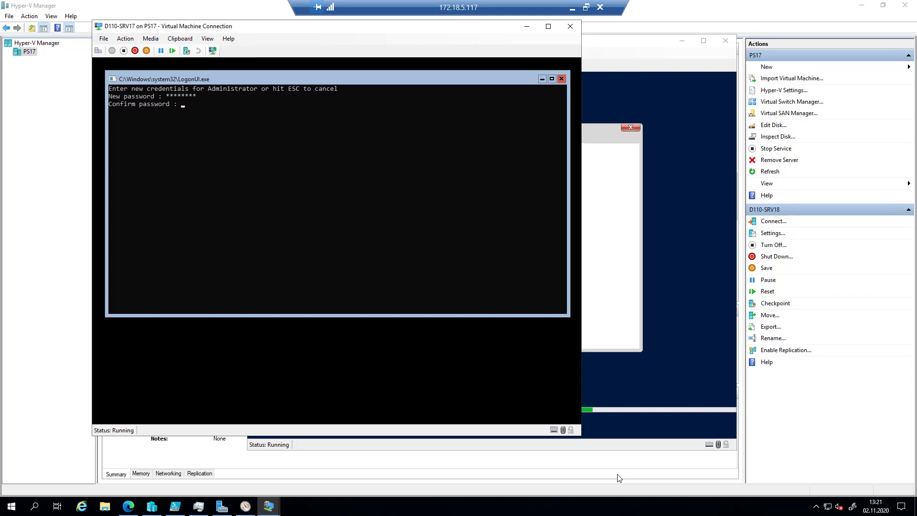
- Move the LogonUI.exe console window slightly down-left inside the D110-SRV17 VM
drag(384, 79, 369, 108)
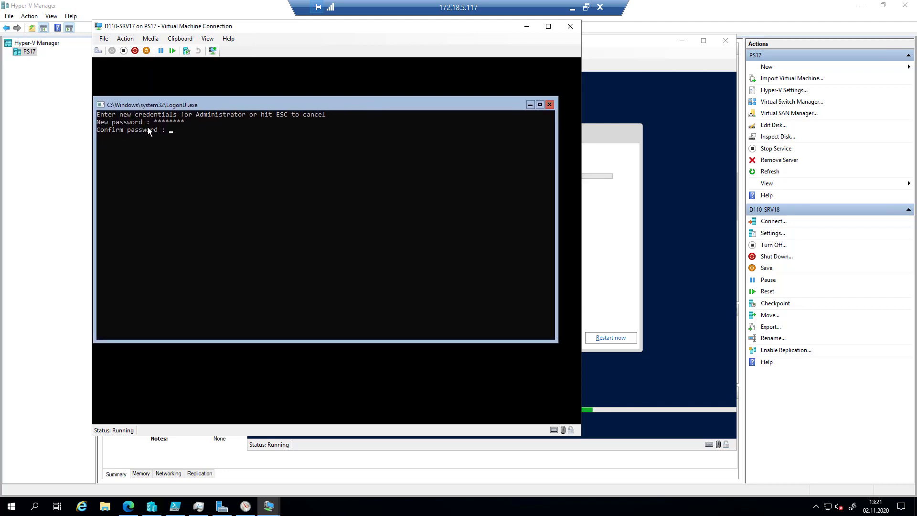
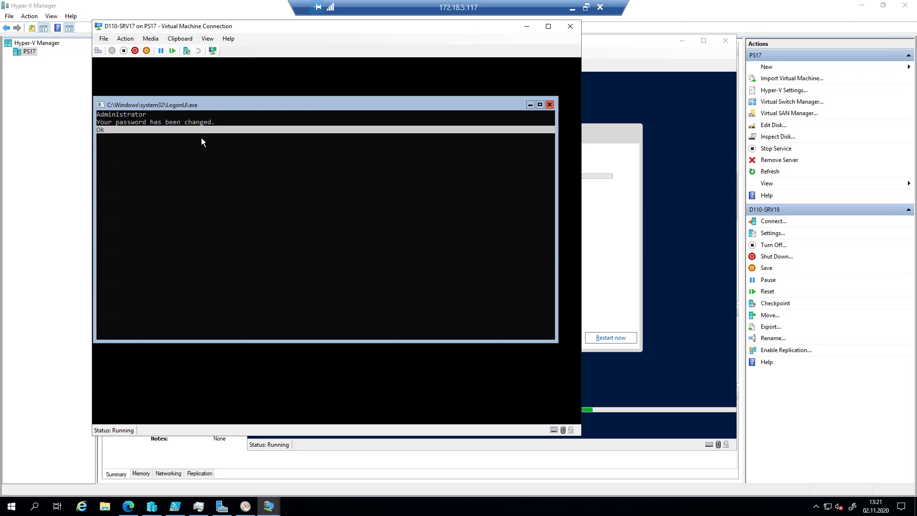
- Confirm D110-SRV17's password change, close its startup command prompt, and move the connection window aside
key(Return)
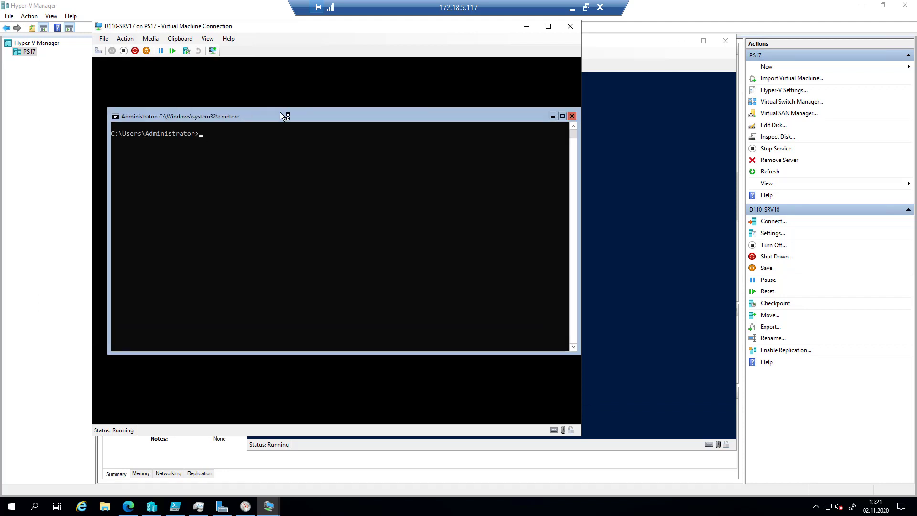
drag(288, 113, 280, 93)
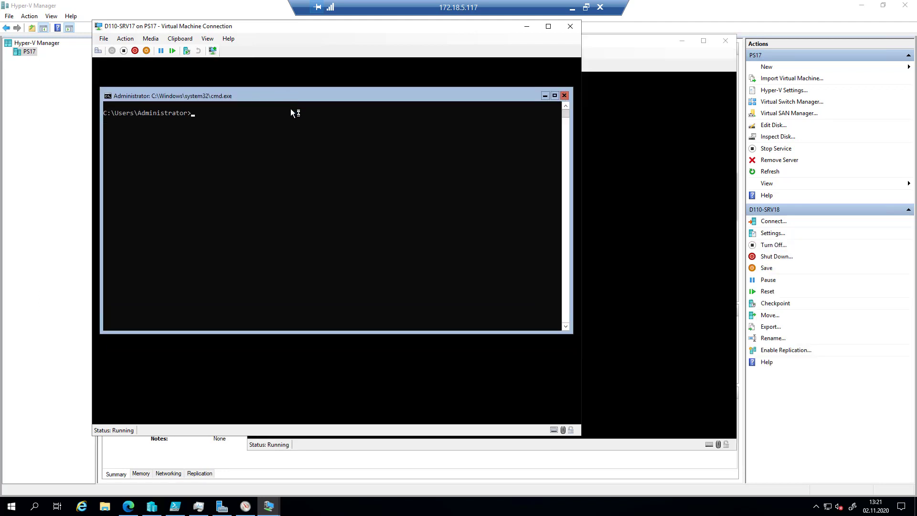
click(565, 96)
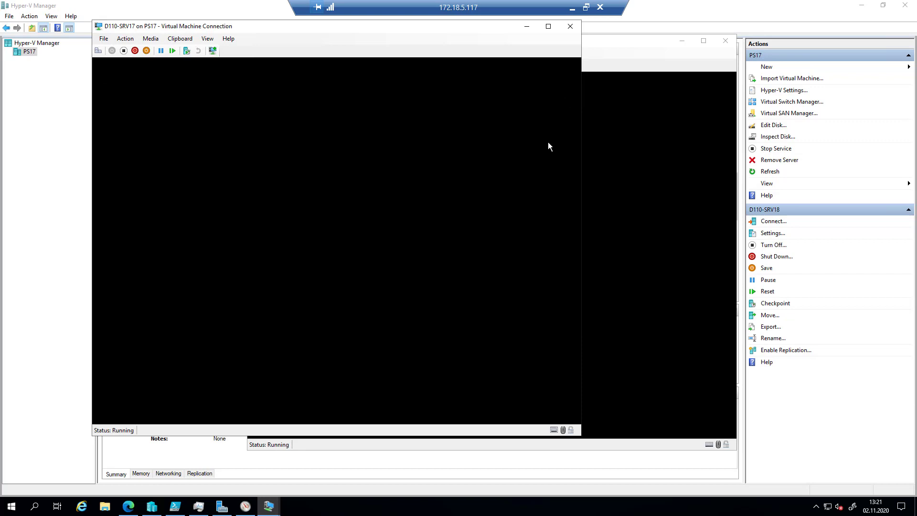
drag(503, 22, 532, 50)
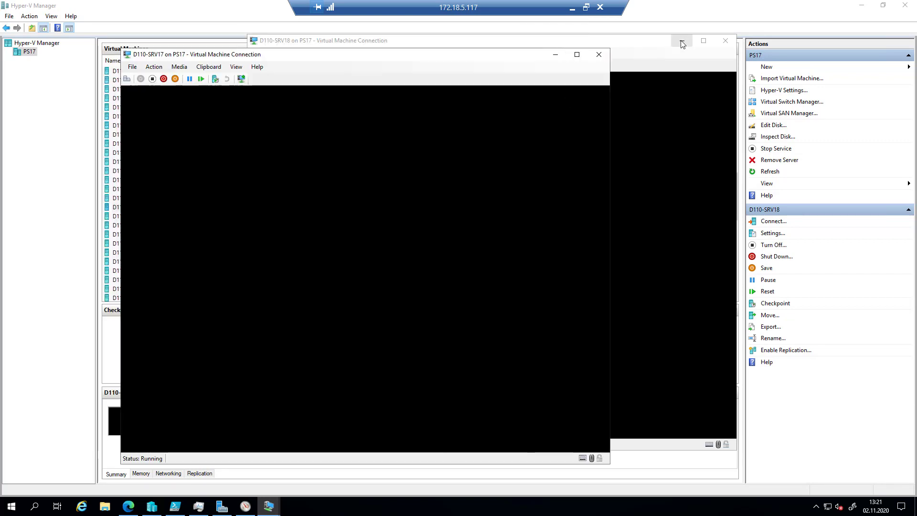
drag(438, 54, 494, 48)
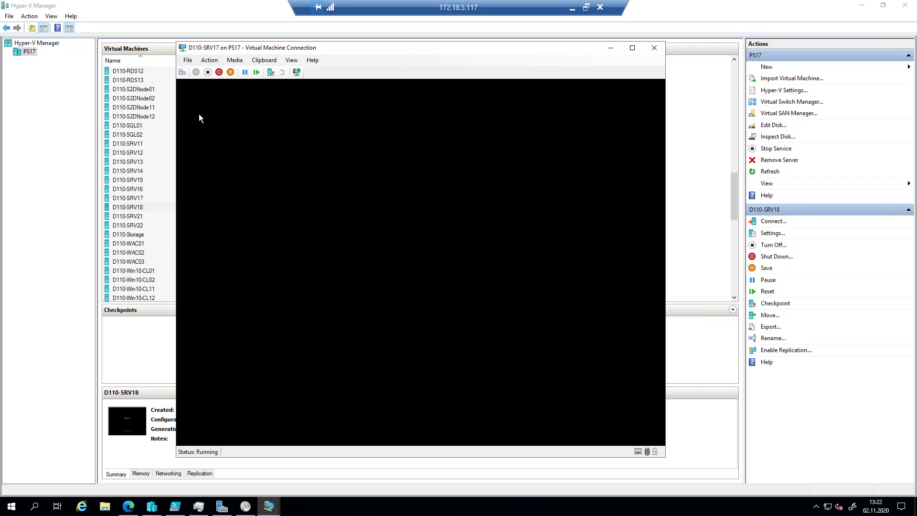
- Open Task Manager inside D110-SRV17 in full view and look through its Performance, Users, Details and Services tabs
click(182, 72)
key(Down)
key(Down)
key(Down)
key(Down)
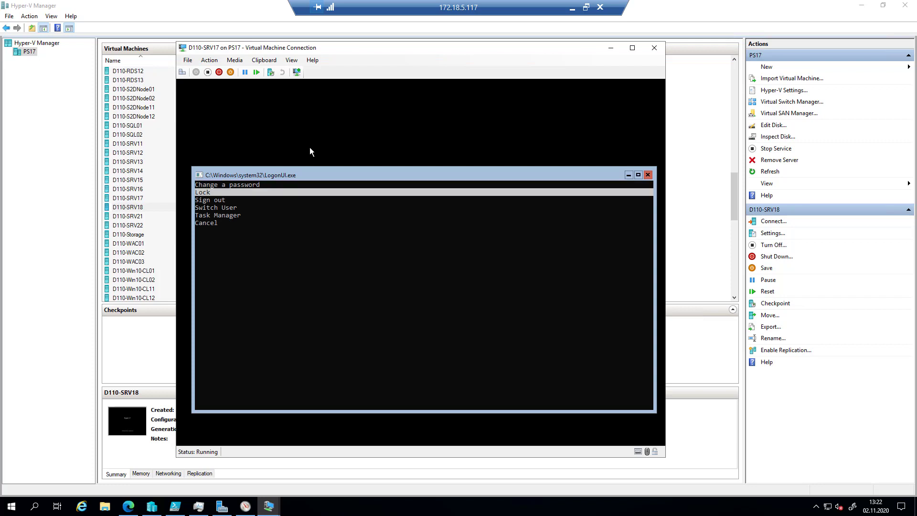
key(Return)
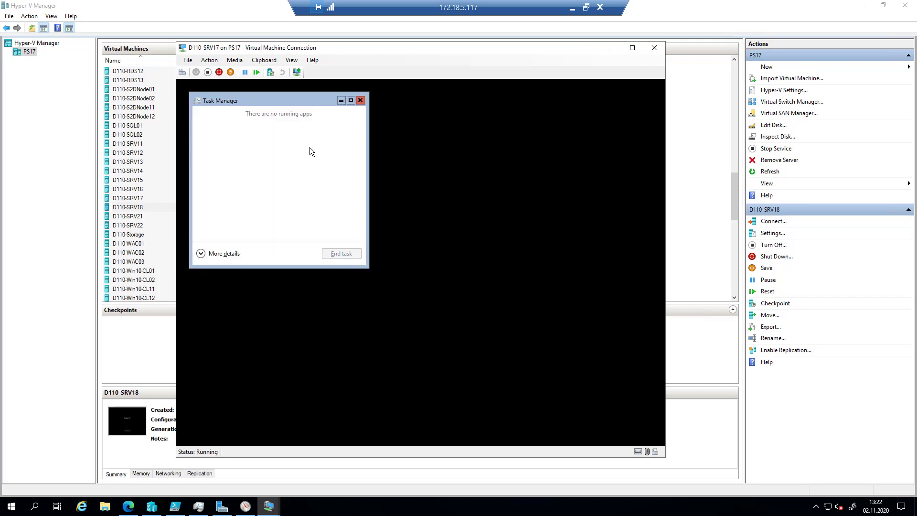
click(232, 254)
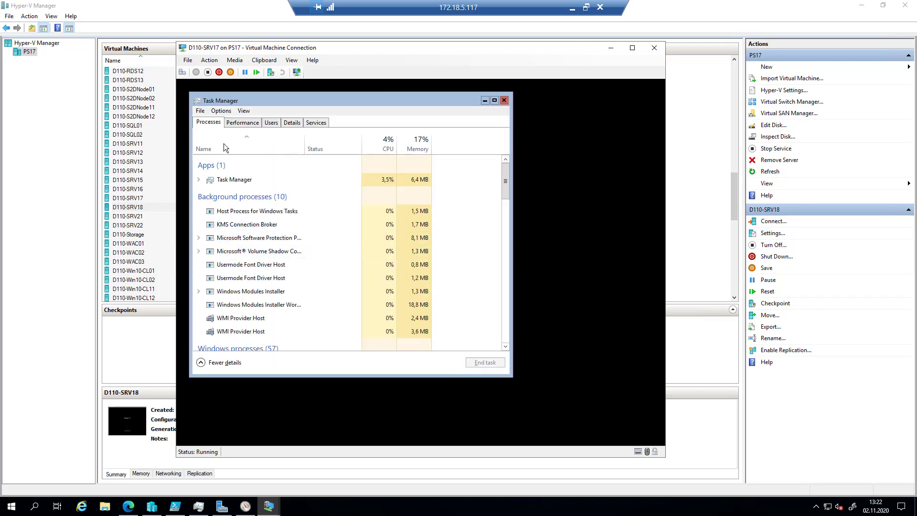
click(254, 123)
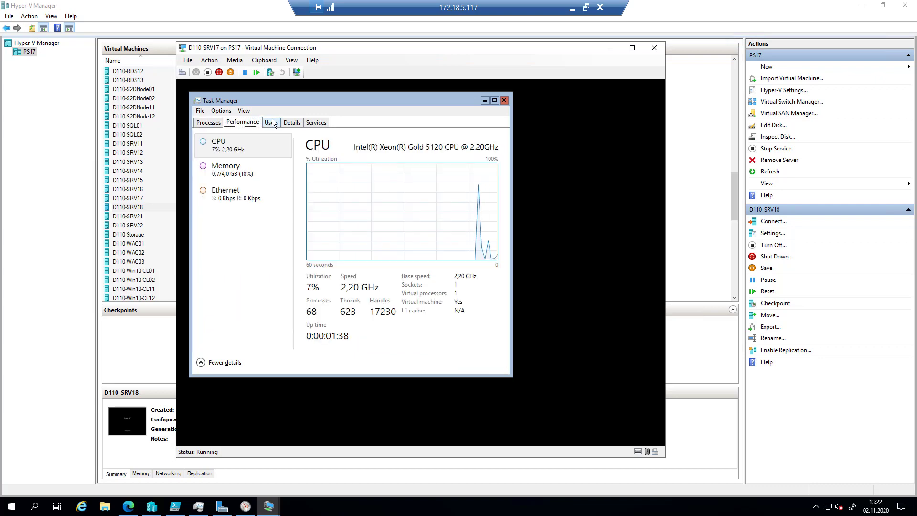
click(271, 123)
click(292, 123)
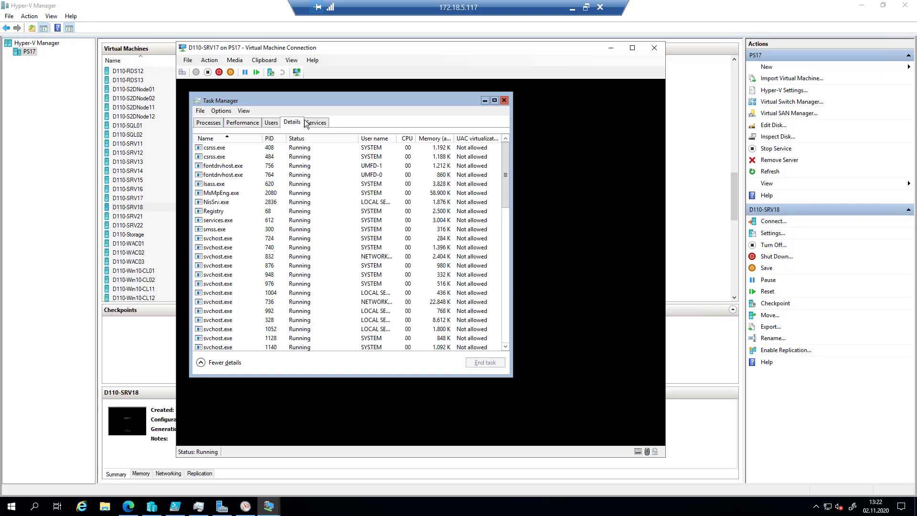
click(316, 122)
drag(340, 106, 473, 122)
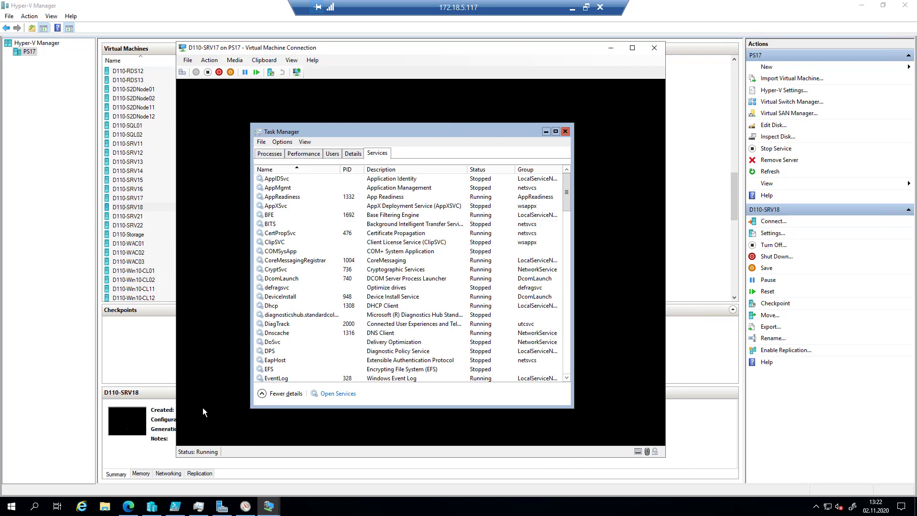
- Run cmd as a new task from Task Manager, then close Task Manager
click(292, 143)
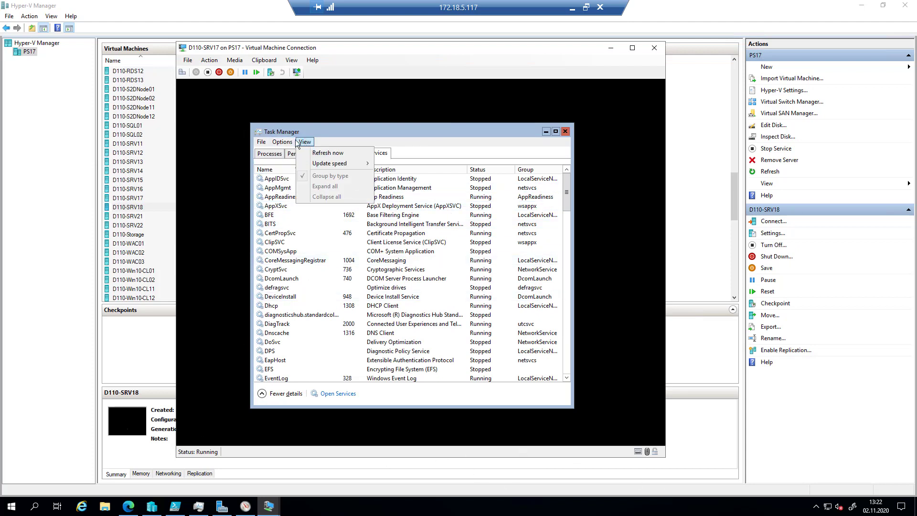
click(281, 152)
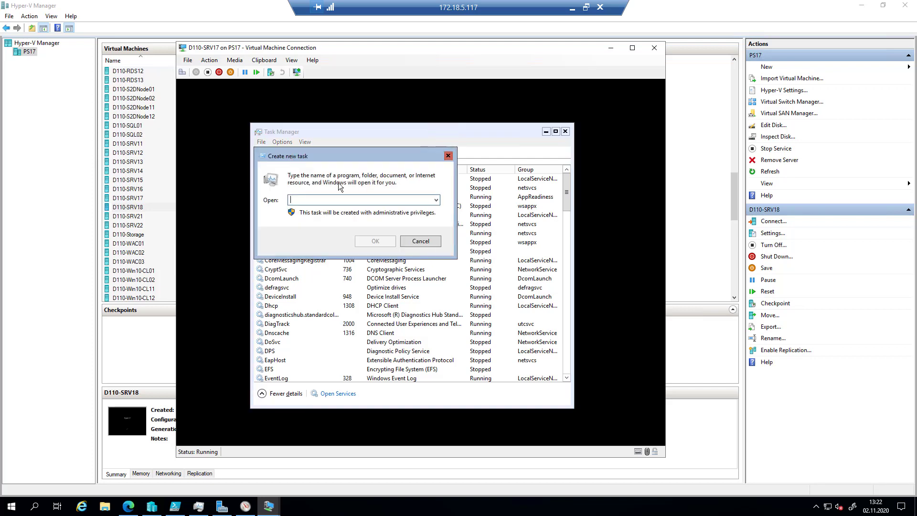
text(cmd)
key(Return)
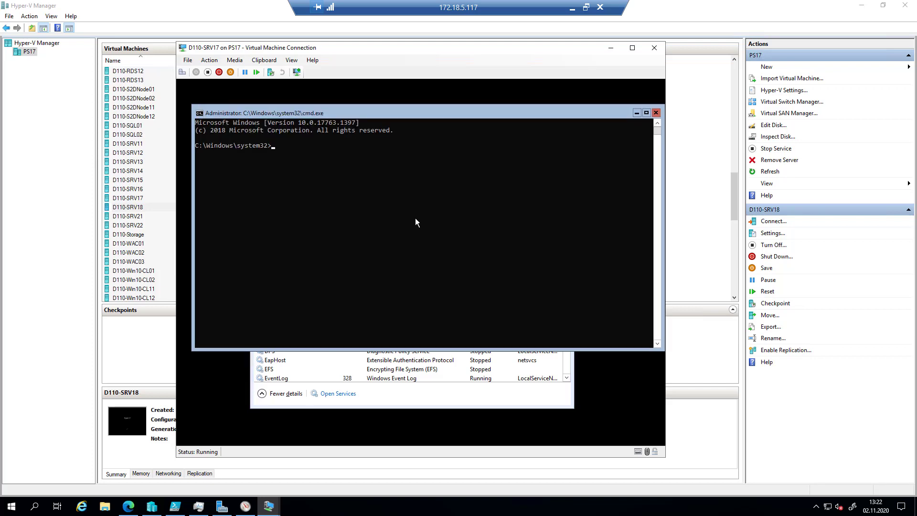
click(421, 401)
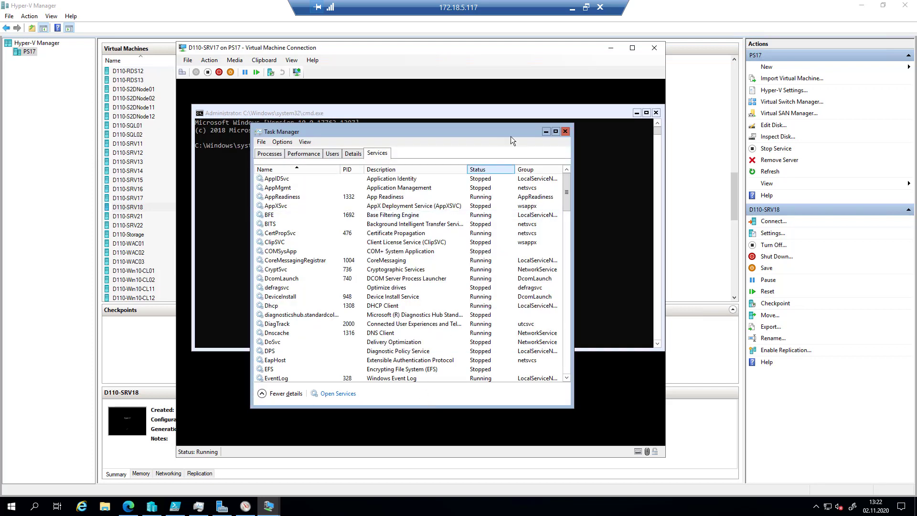
click(564, 129)
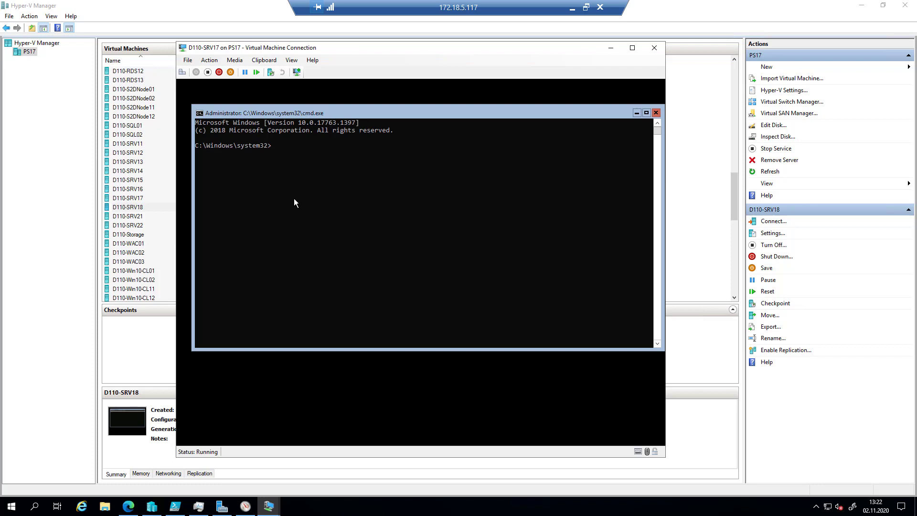
- Launch Notepad, open and cancel its Open dialog, close it, then try running explorer
text(notepad)
key(Return)
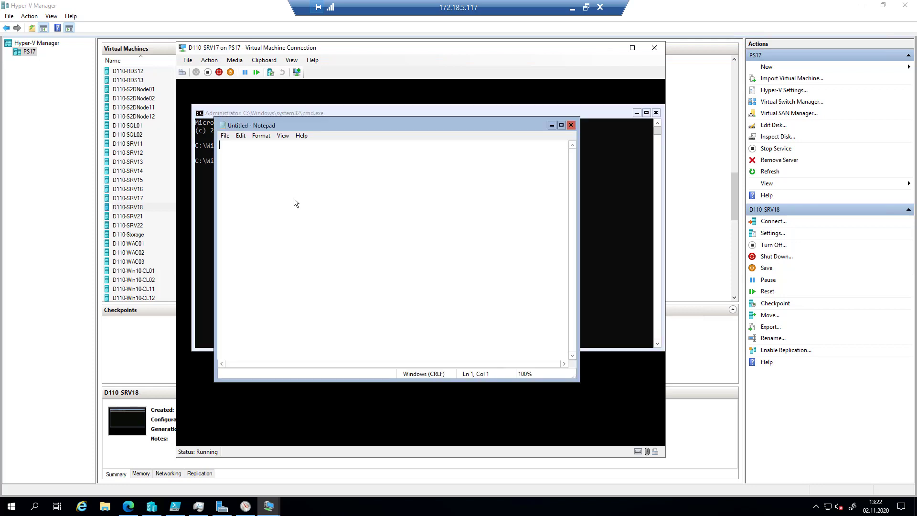
click(228, 137)
click(248, 159)
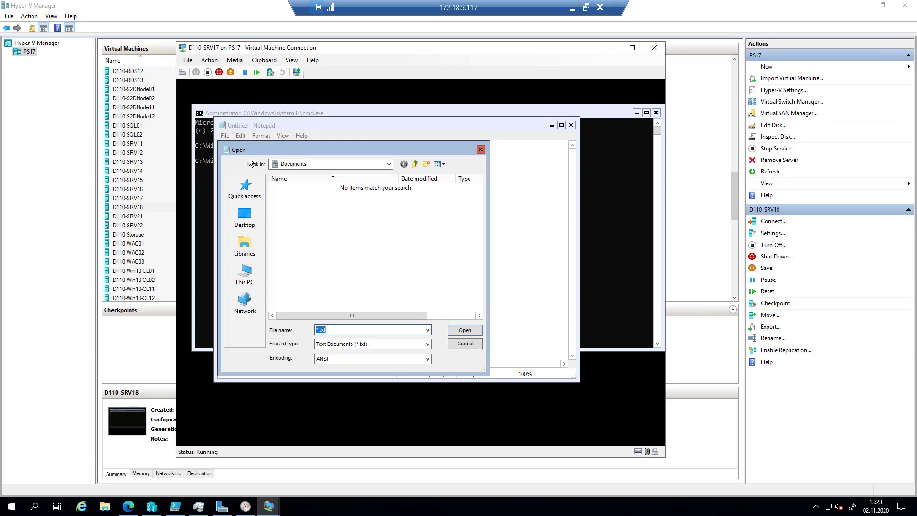
click(481, 149)
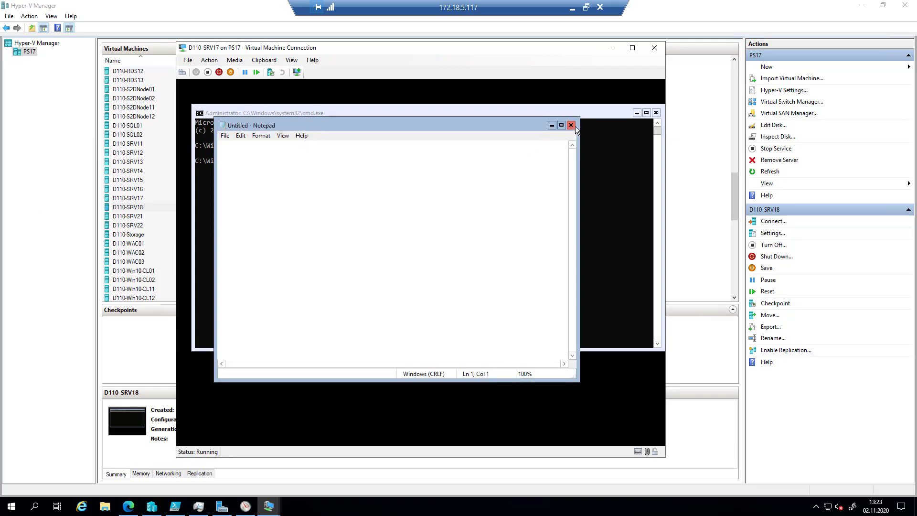
click(572, 126)
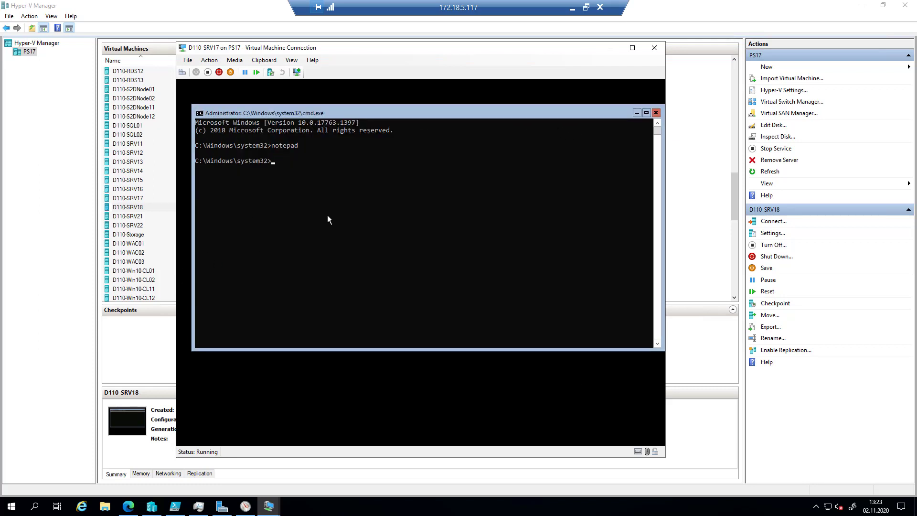
text(explorer)
key(Return)
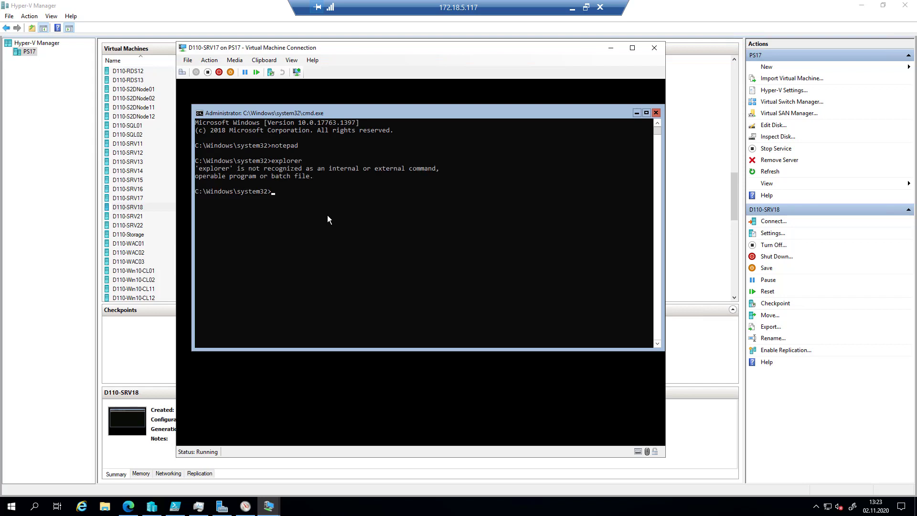
- Launch Notepad again, browse locations in its Open dialog, cancel, and close Notepad
text(notepad)
key(Return)
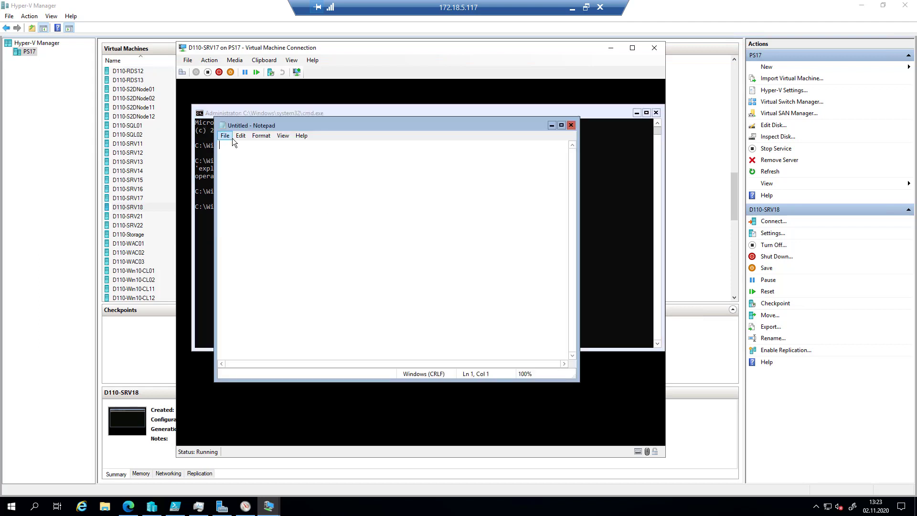
click(231, 139)
click(253, 157)
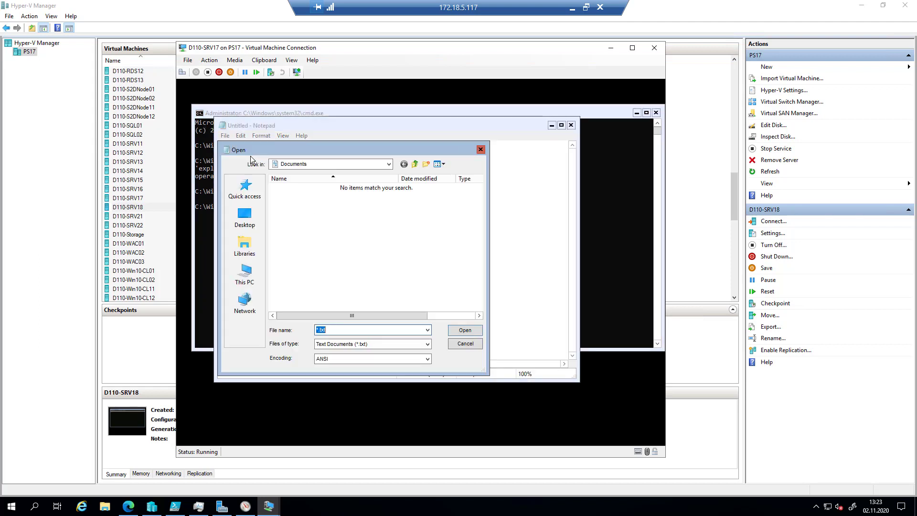
click(389, 164)
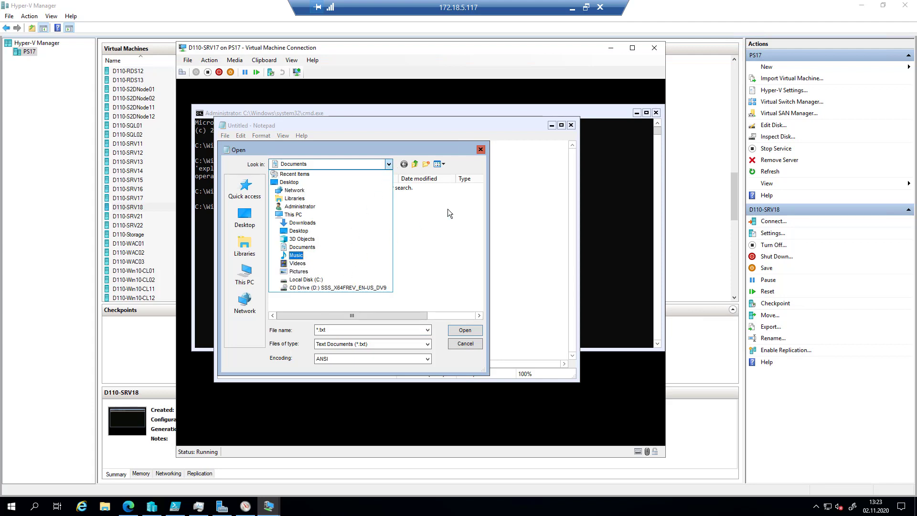
click(477, 151)
click(479, 150)
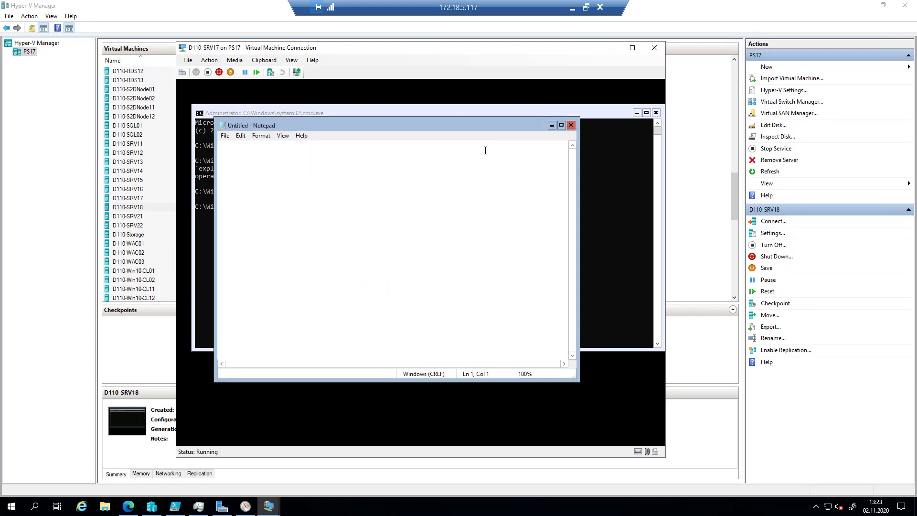
click(574, 127)
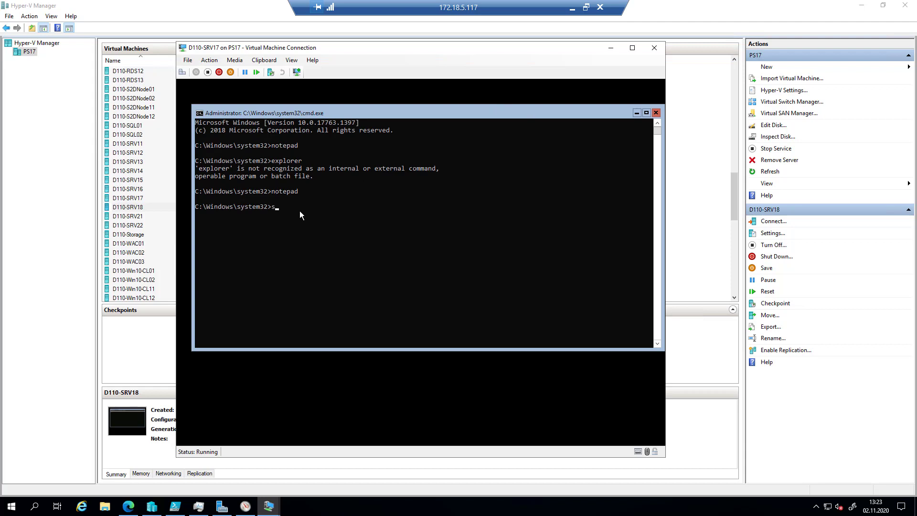
- Run sconfig at D110-SRV17's command prompt to open the Server Configuration menu
text(g)
key(Return)
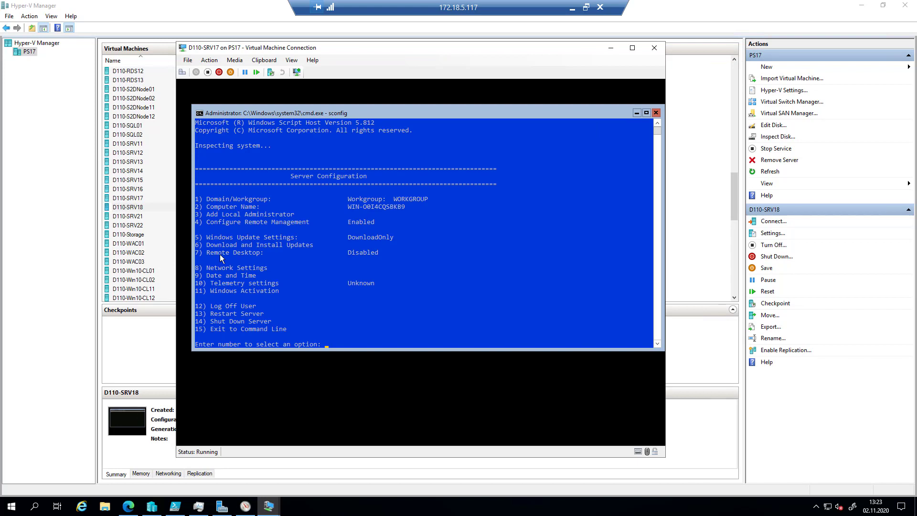
click(333, 505)
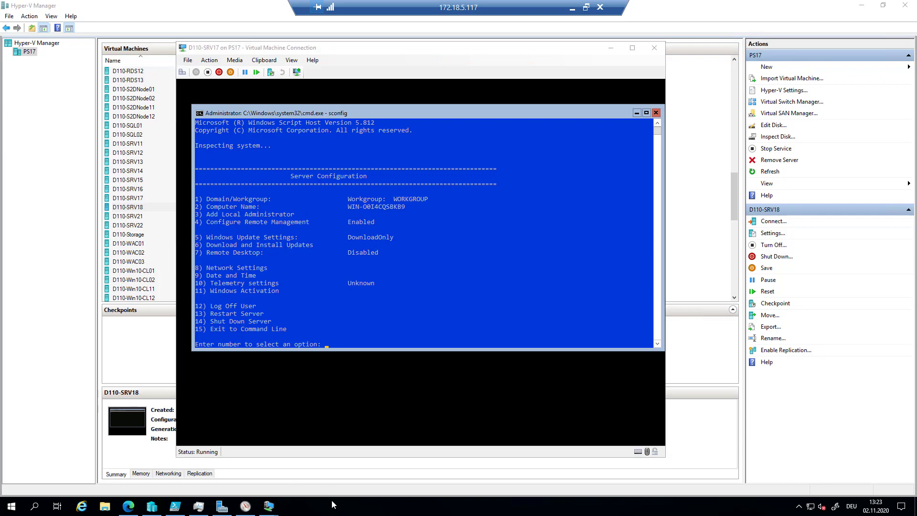
key(super+plus)
- Rename the computer to D110-SRV17 with sconfig option 2 and confirm the restart
click(480, 270)
text(2)
key(Return)
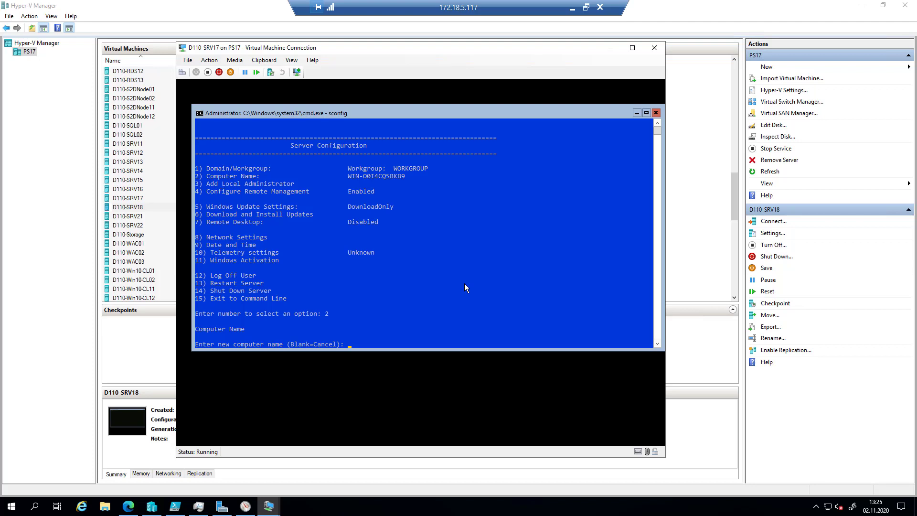
text(D110-SRV17)
key(Return)
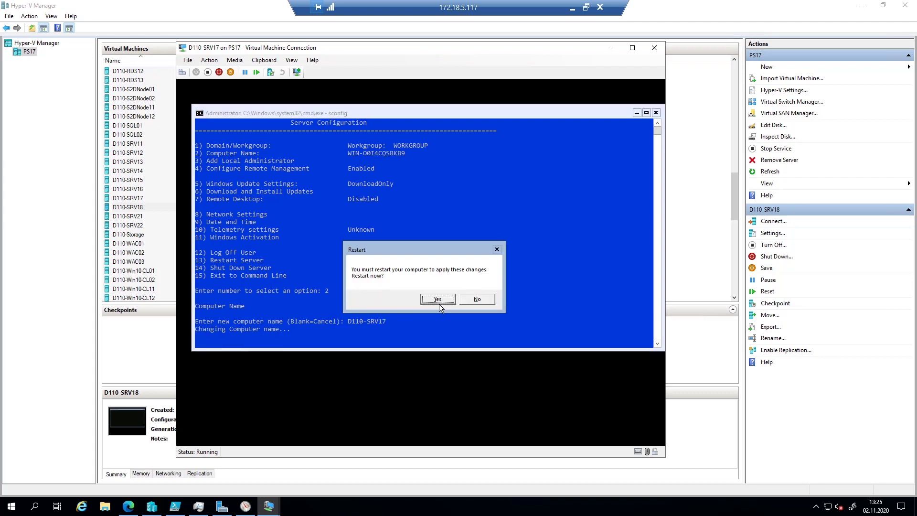
click(439, 300)
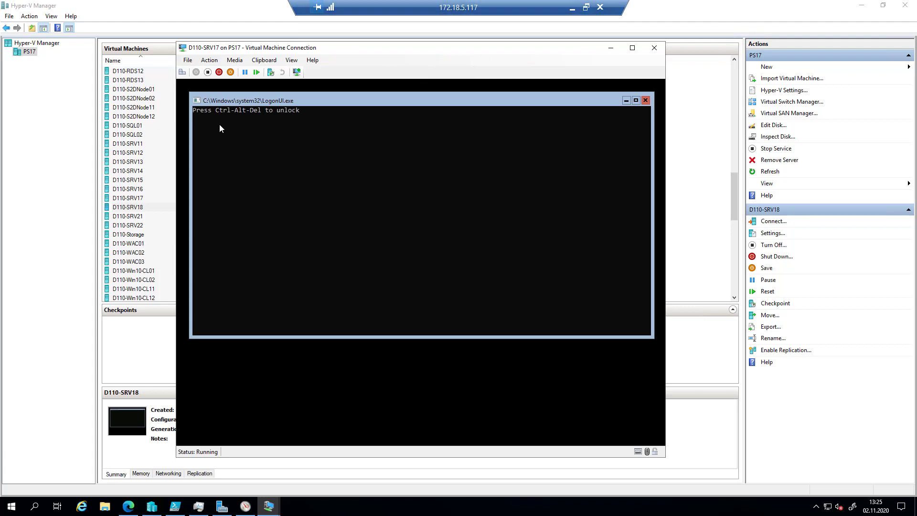
- Sign in to D110-SRV17 with the Administrator password and run sconfig
click(183, 72)
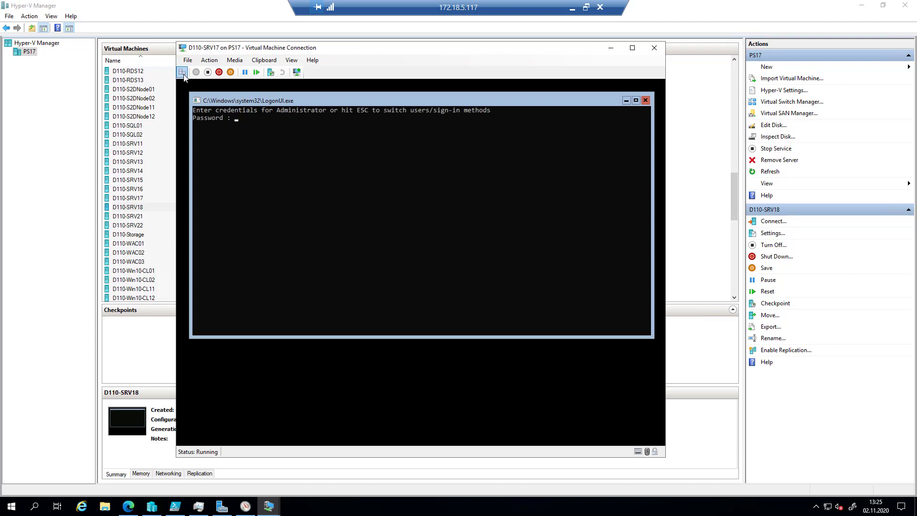
text(********)
key(Return)
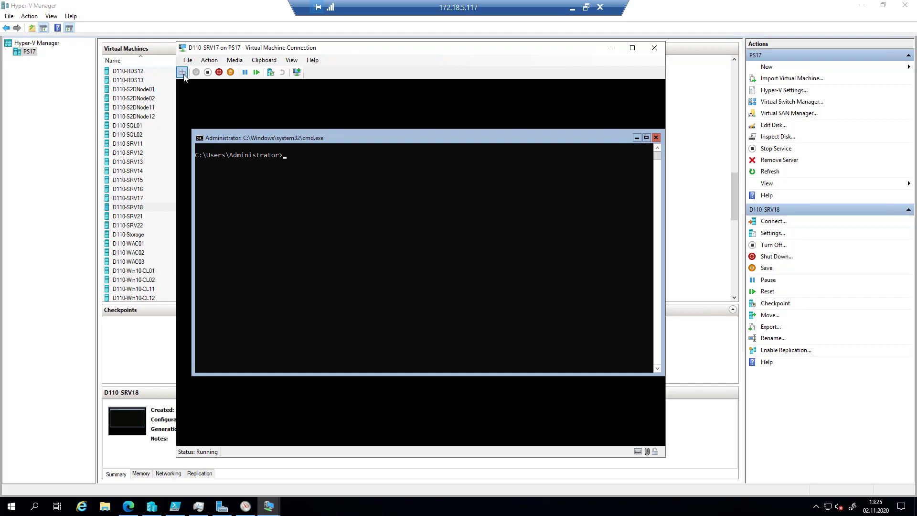
text(sconfig)
key(Return)
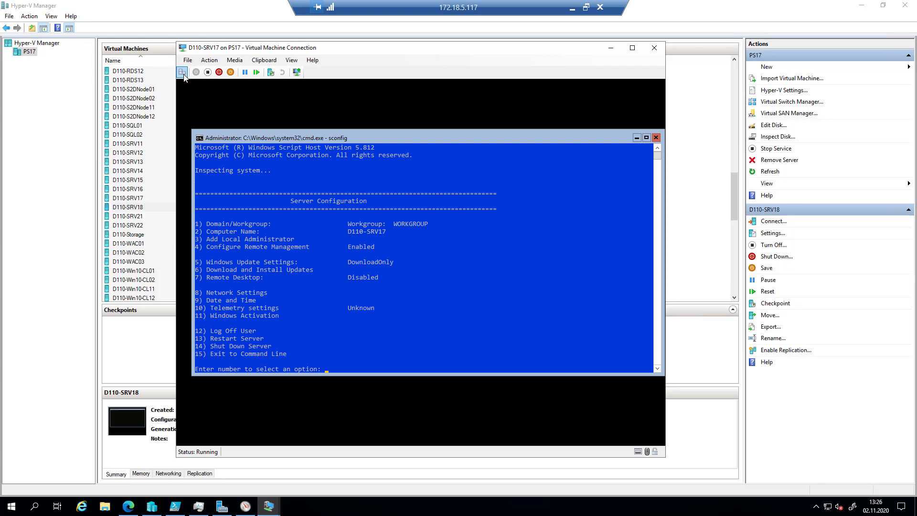
- Join domain mhdemolab.de with the domain administrator account, keep the current name, and restart
text(1)
key(Return)
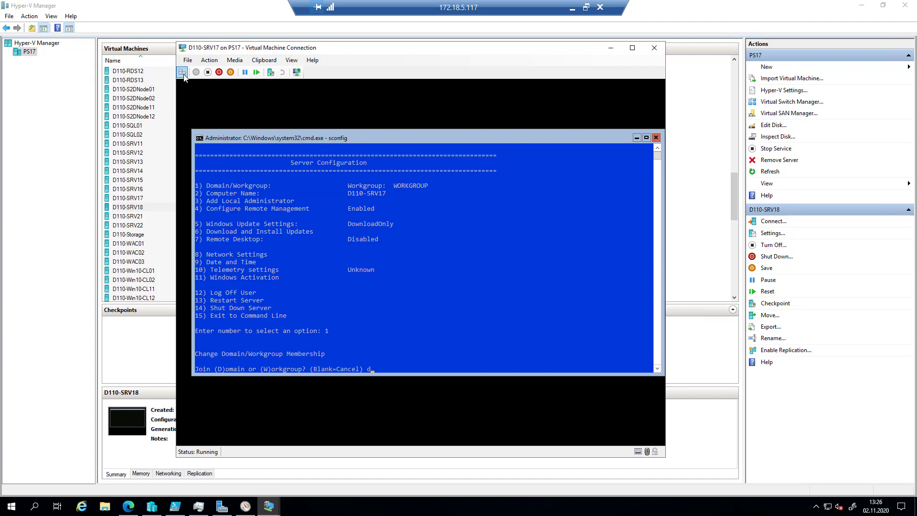
text(d)
key(Return)
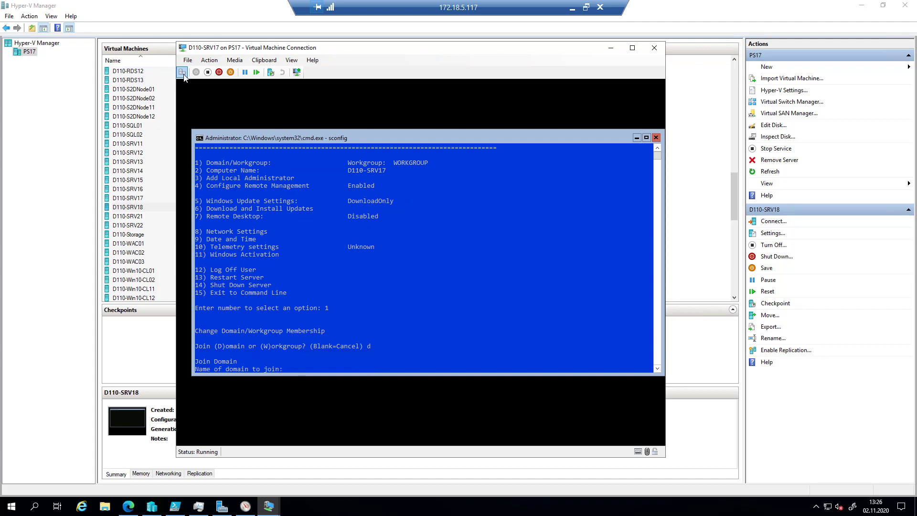
text(mhdemolab.de)
key(Return)
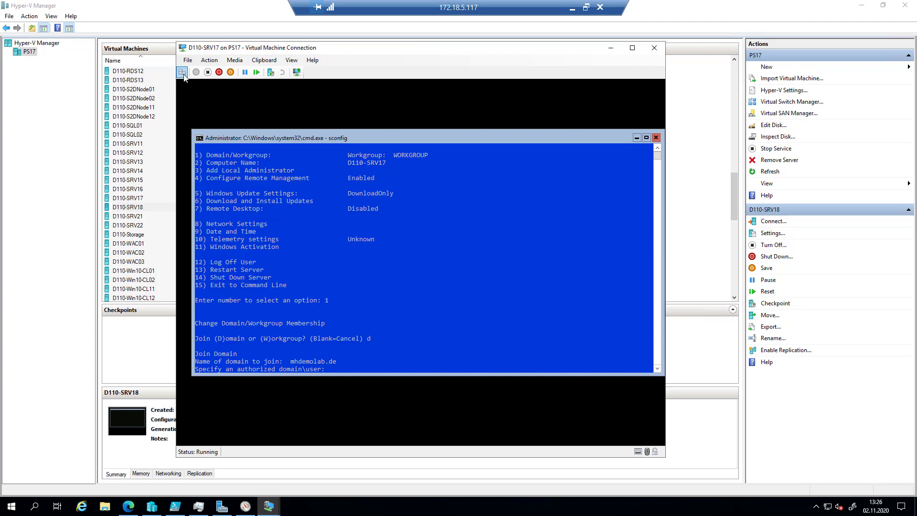
text(mhdemolab\administrator)
key(Return)
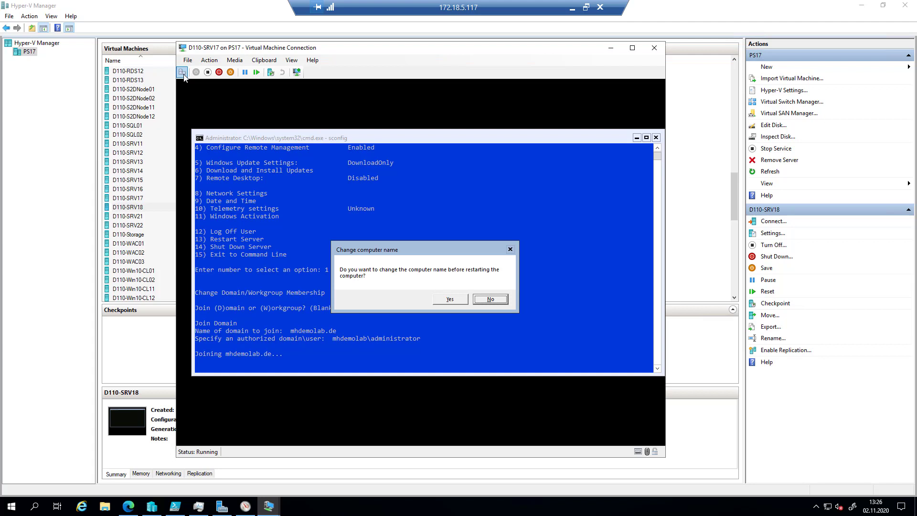
click(485, 300)
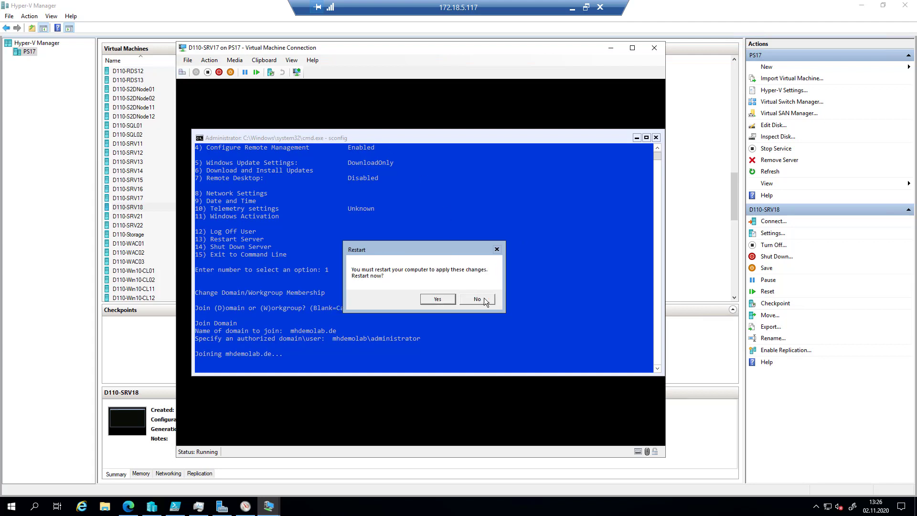
click(436, 299)
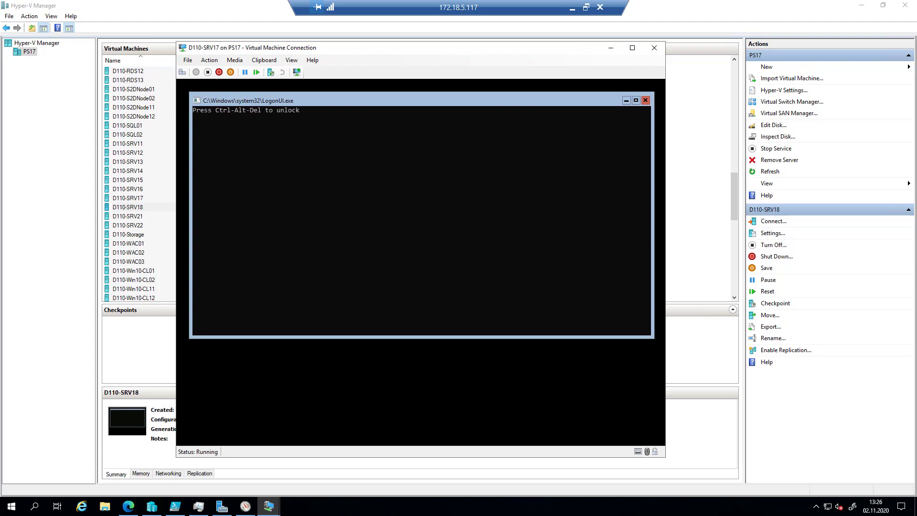
- Unlock D110-SRV17's logon screen and choose to sign in as a different user
click(182, 73)
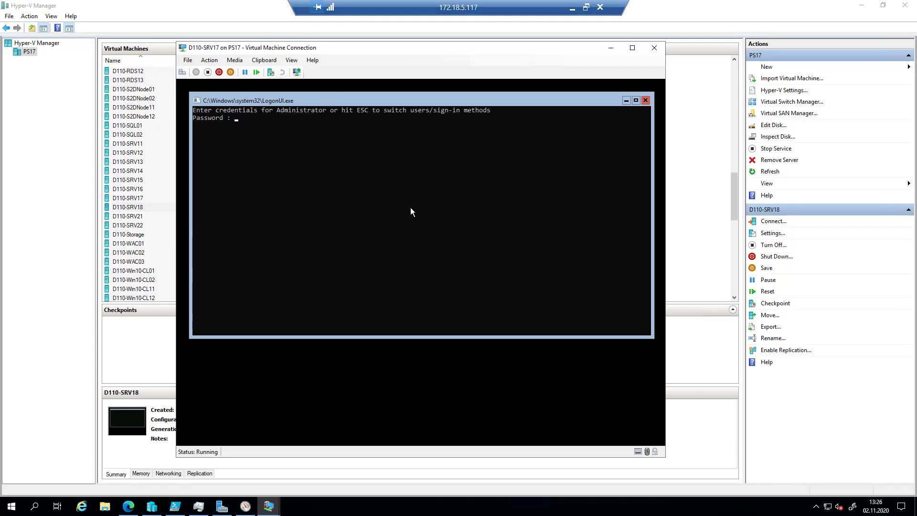
click(401, 198)
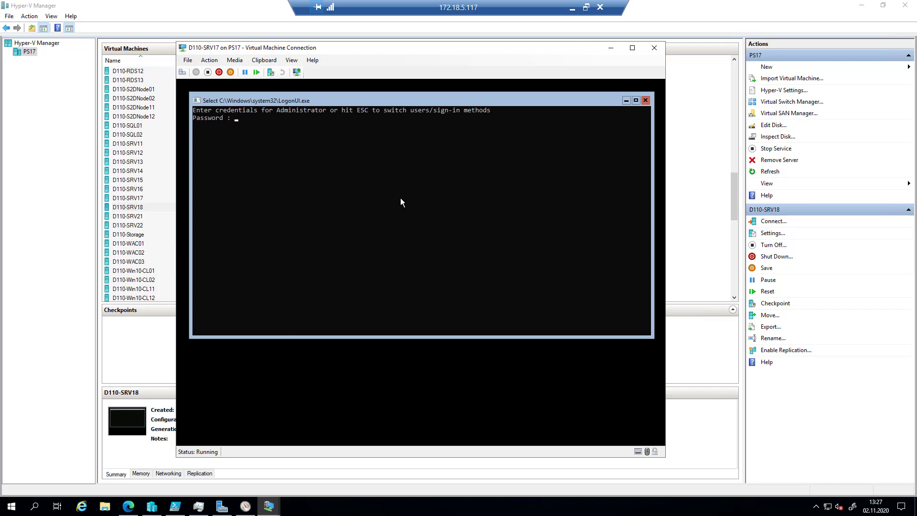
key(Escape)
key(Escape)
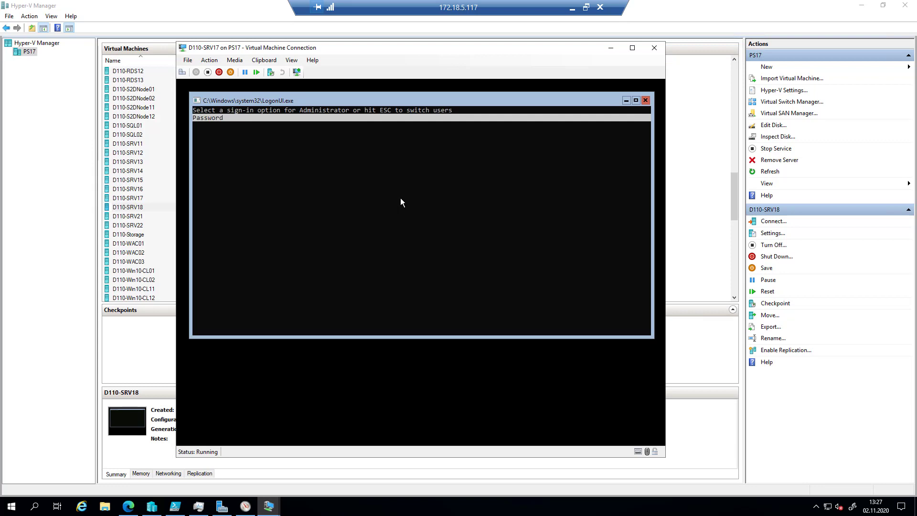
key(Escape)
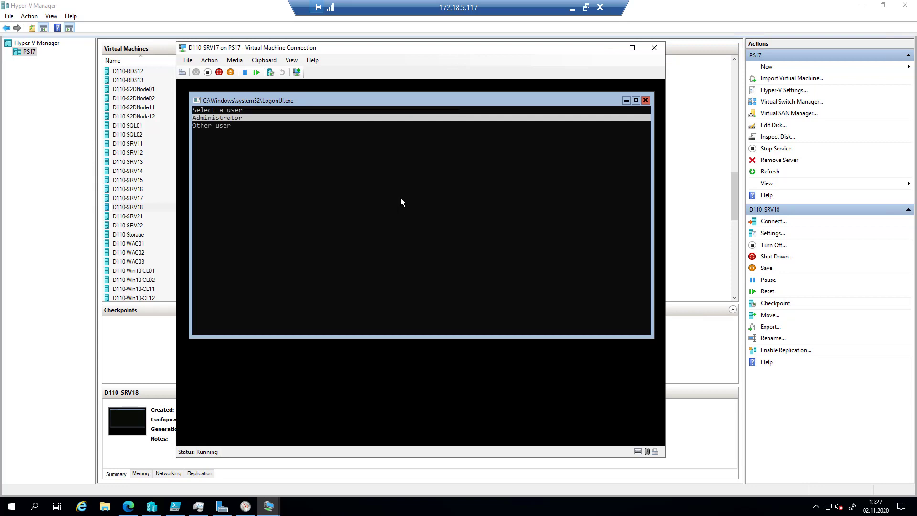
key(Down)
click(354, 506)
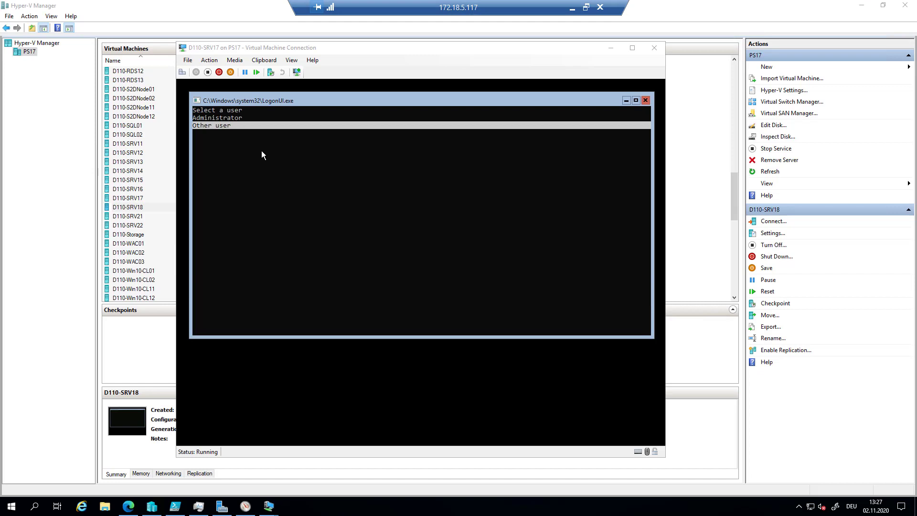
click(225, 125)
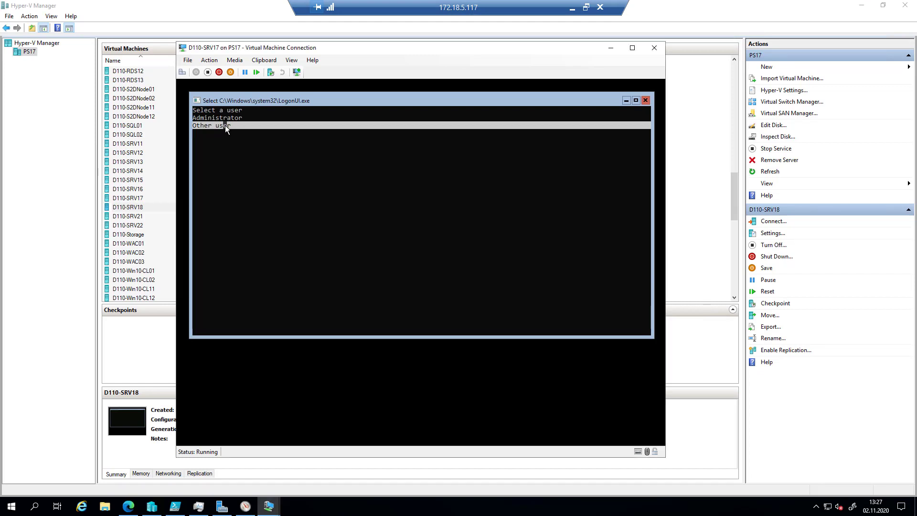
key(Escape)
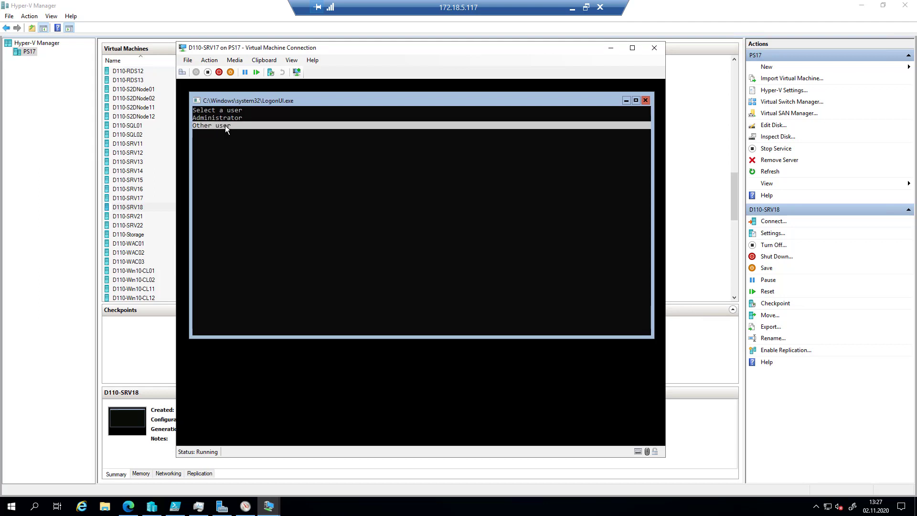
key(Return)
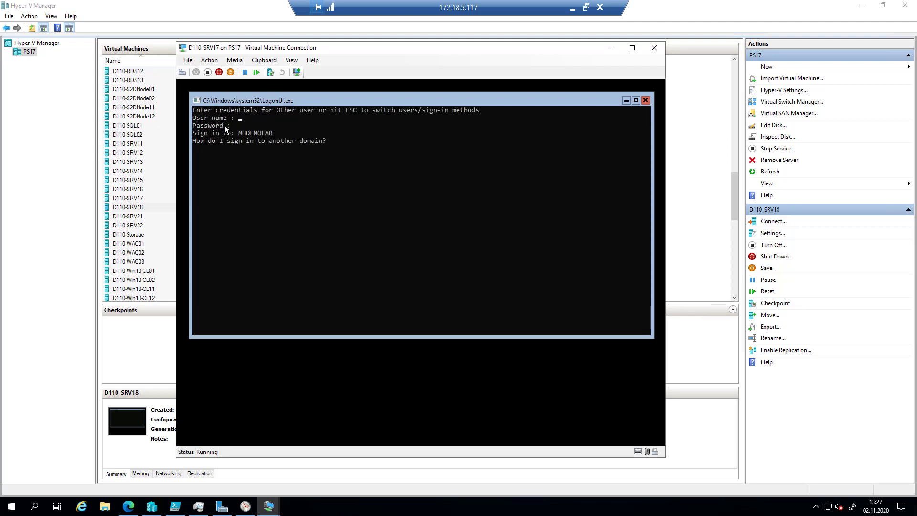
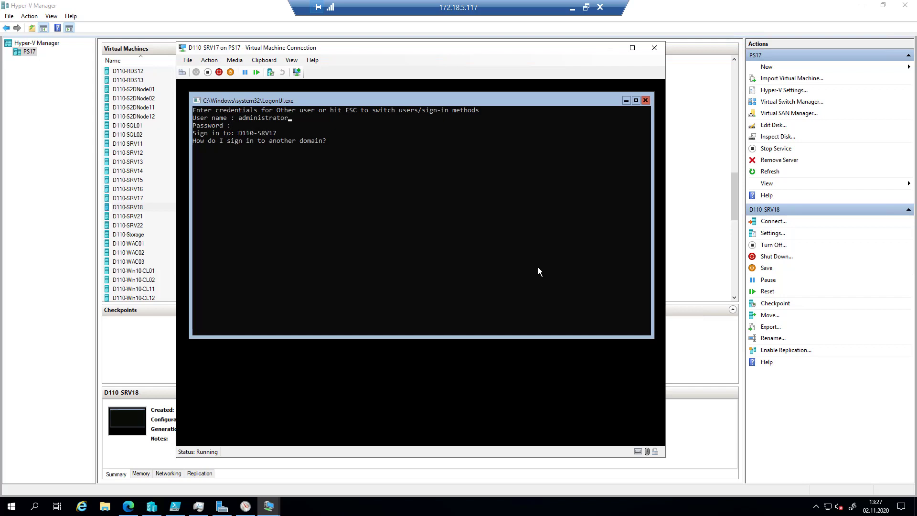
- Enter the domain administrator's user name and password to sign in
text(*****)
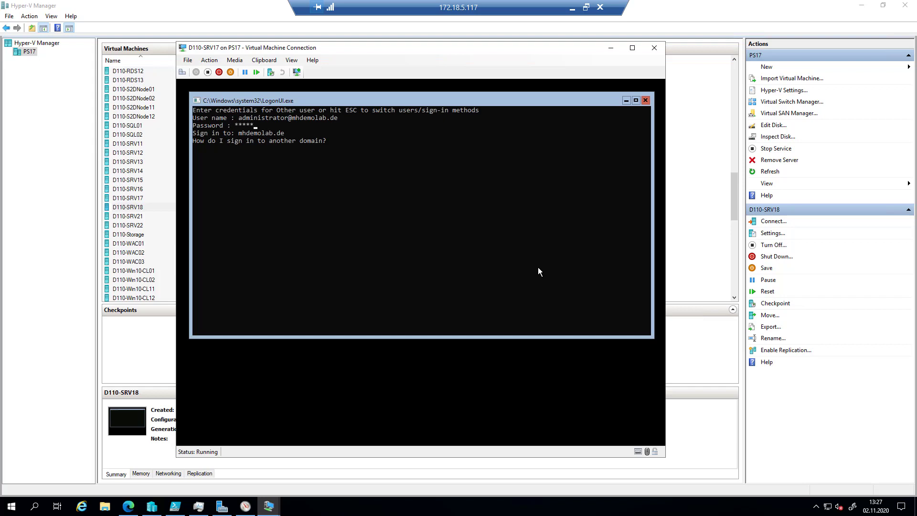
text(***)
key(Return)
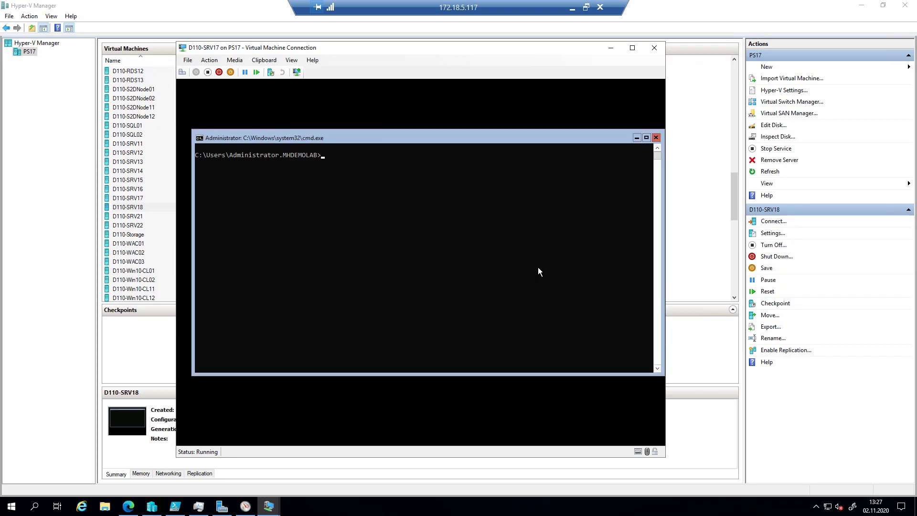
- In sconfig choose option 6, search for all updates, and install all listed updates
text(sconfig)
key(Return)
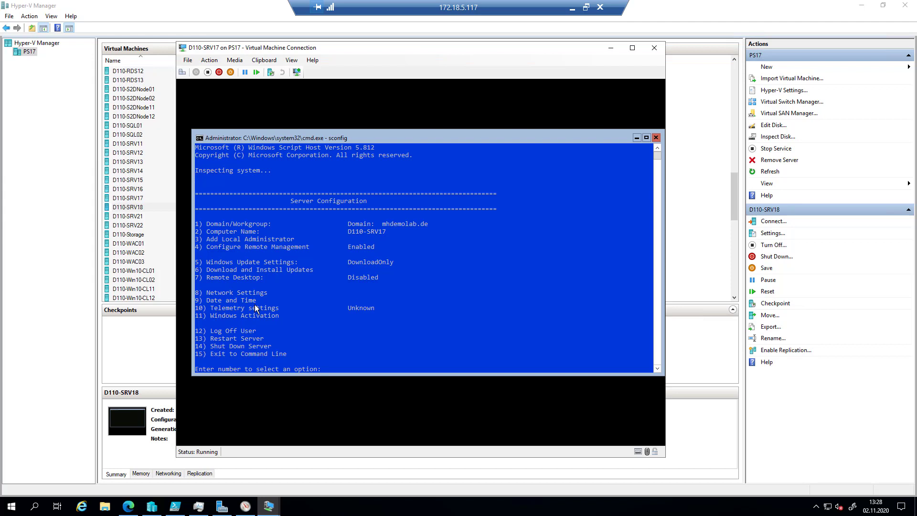
text(6)
key(Return)
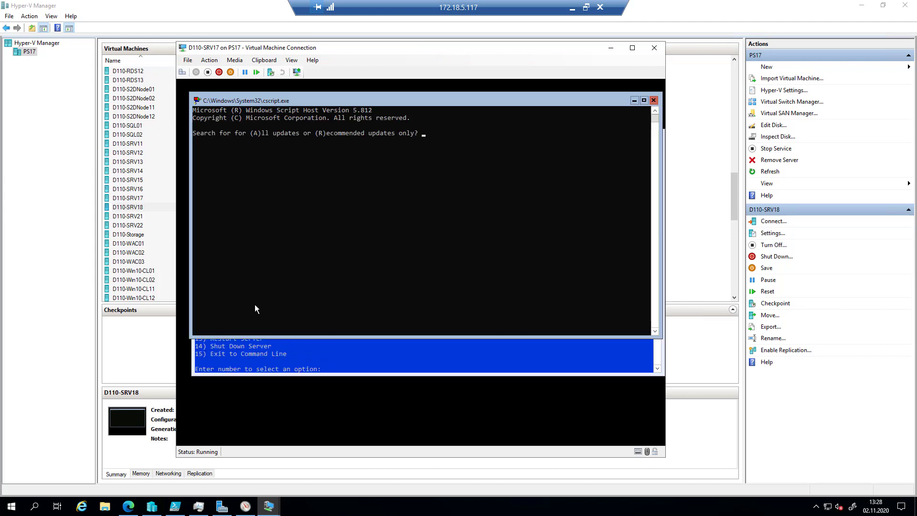
text(a)
key(Return)
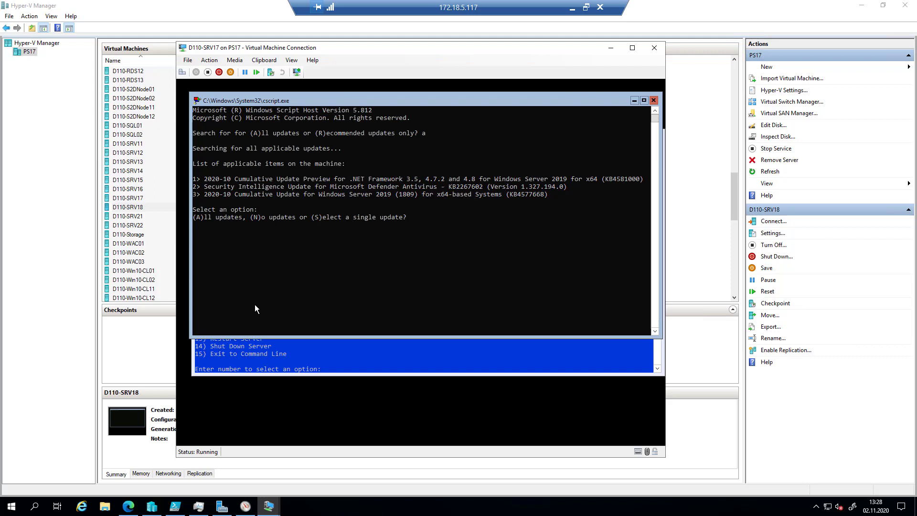
text(a)
key(Return)
click(147, 257)
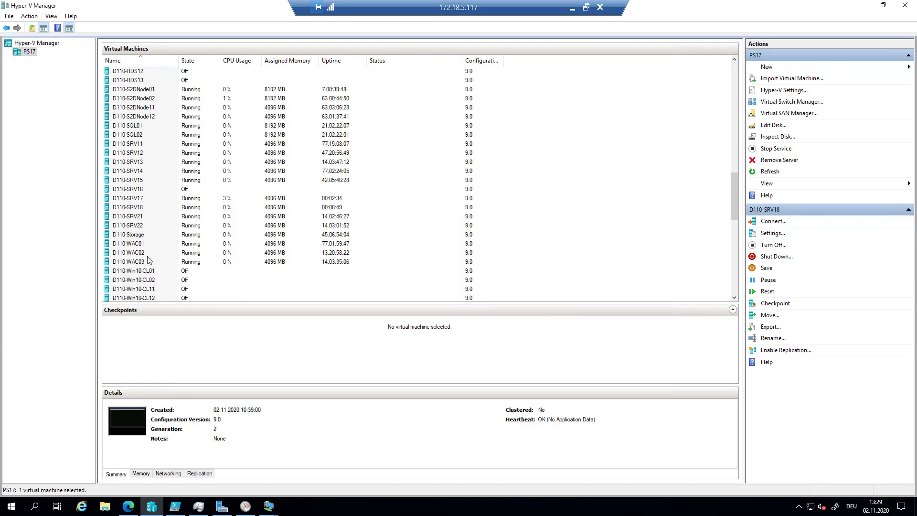
- Connect to the D110-WAC02 console and sign in with its password
right_click(149, 257)
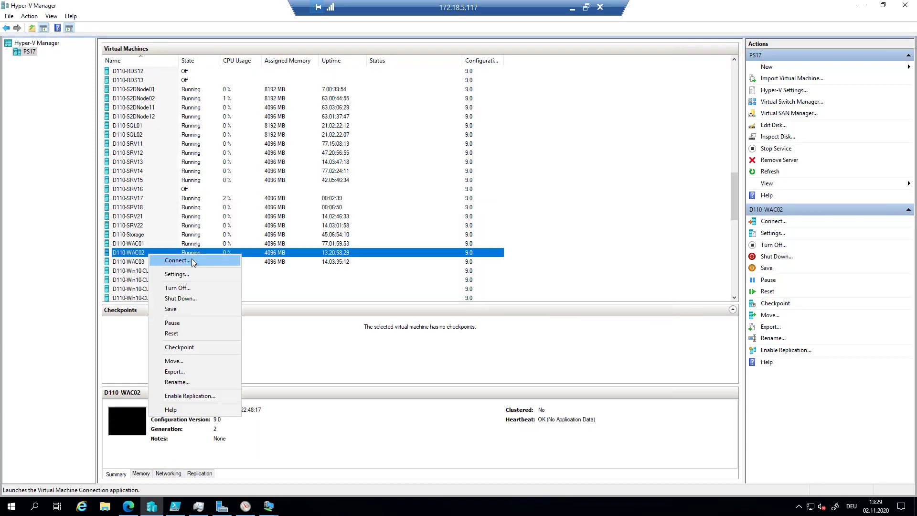
click(192, 260)
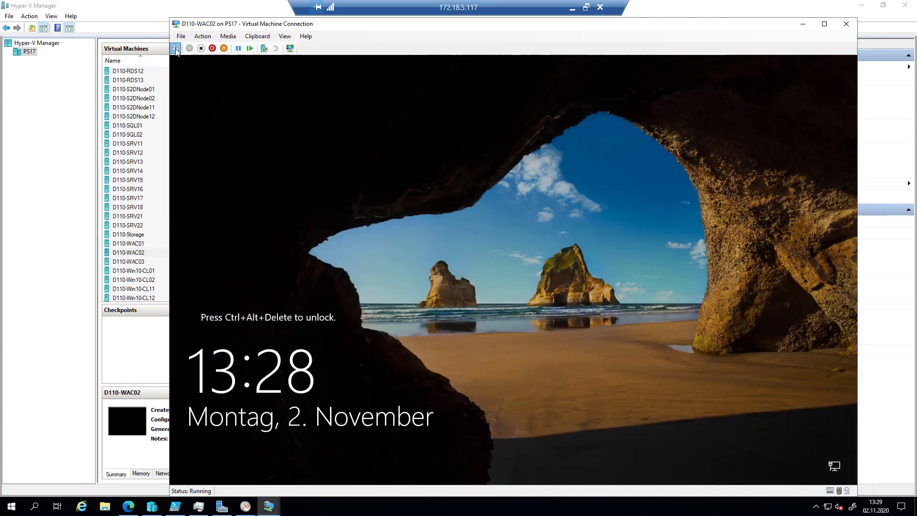
click(175, 48)
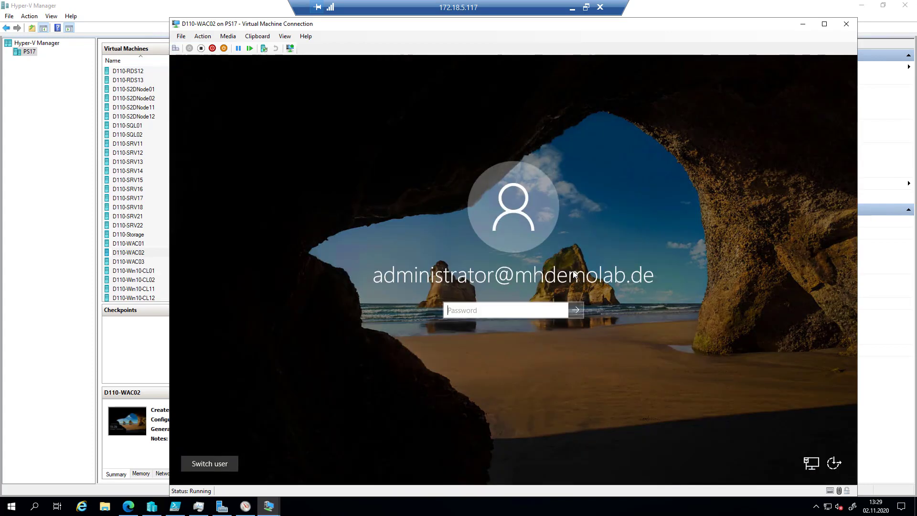
text(•••••••)
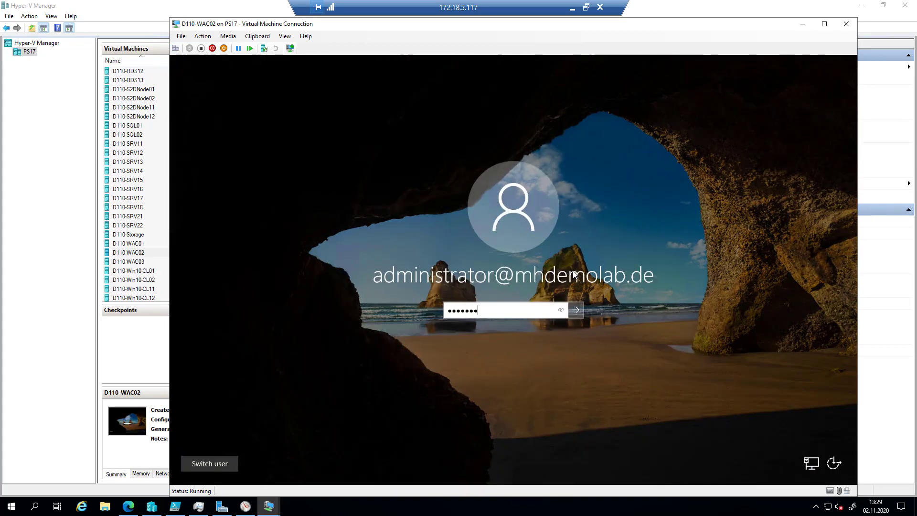
key(Return)
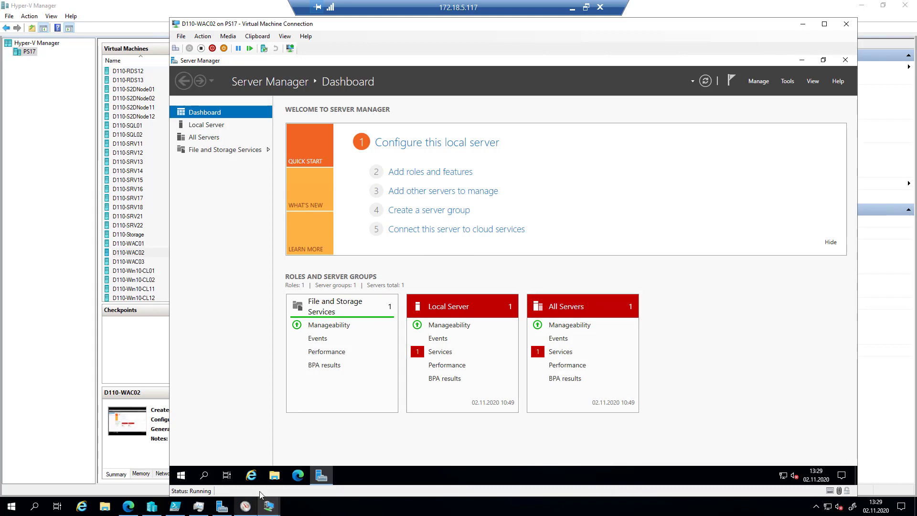
- Open the Downloads folder in File Explorer on D110-WAC02, then launch Edge
click(275, 476)
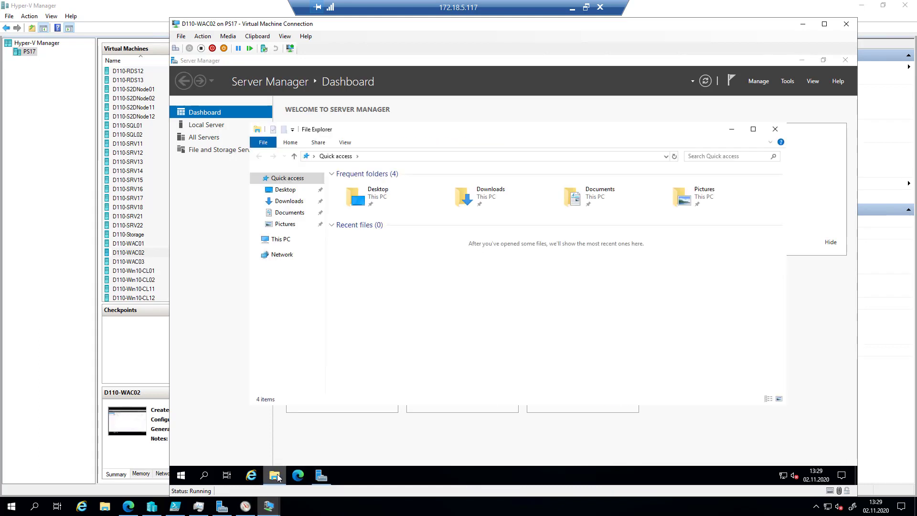
click(289, 201)
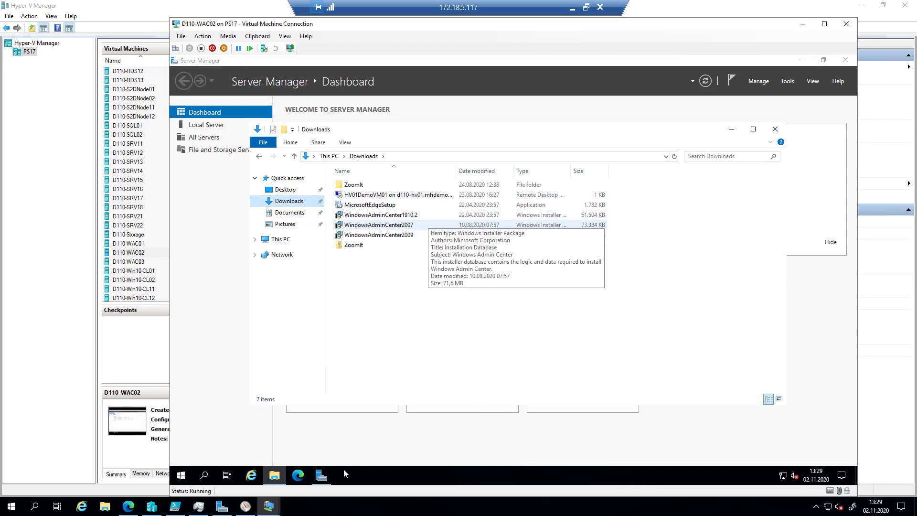
click(298, 478)
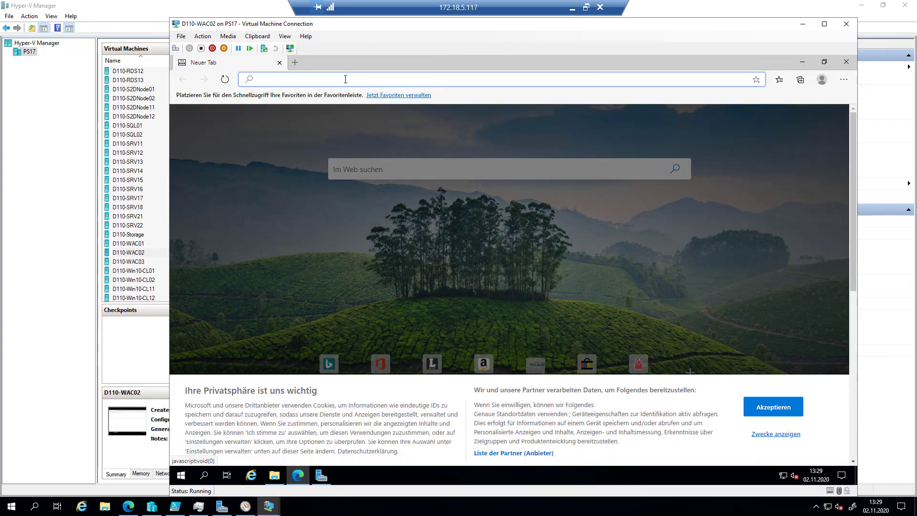
- Load aka.ms/wacdownload in Edge to begin downloading the Windows Admin Center .msi installer
text(aka.)
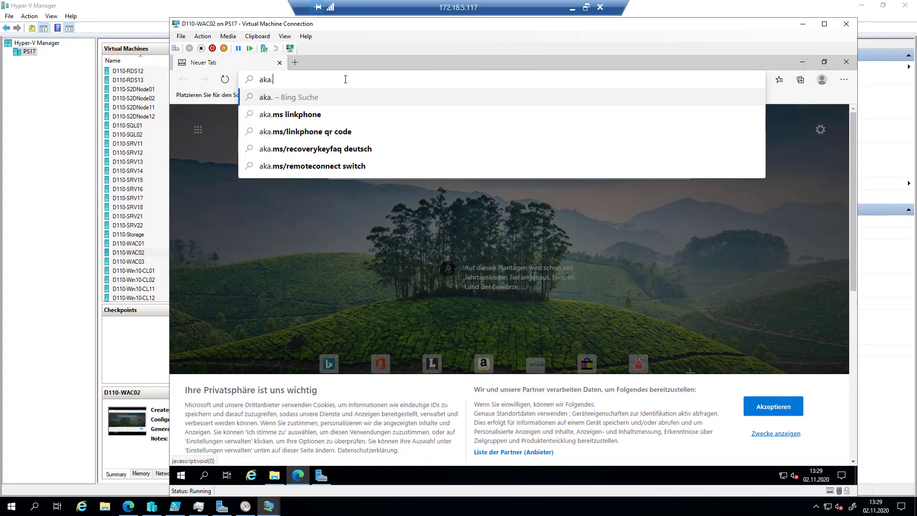
text(ms)
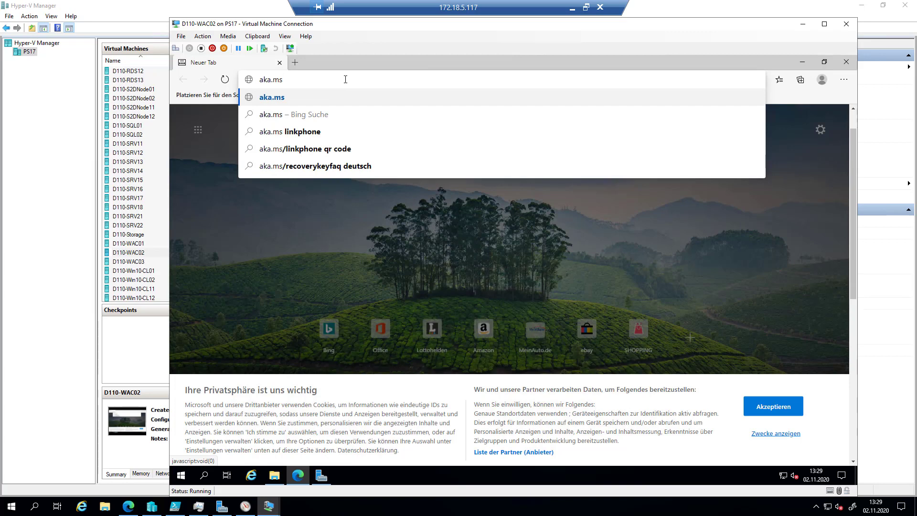
text(/wacdo)
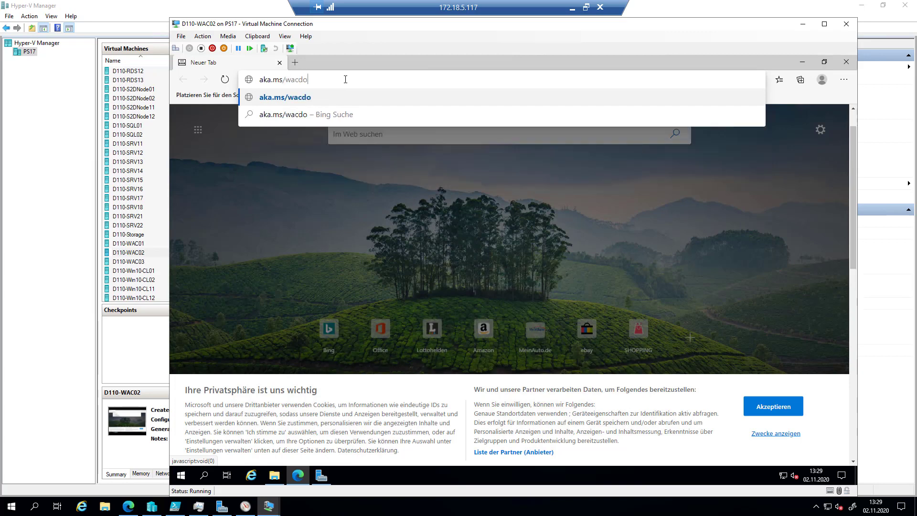
text(wnload)
key(Return)
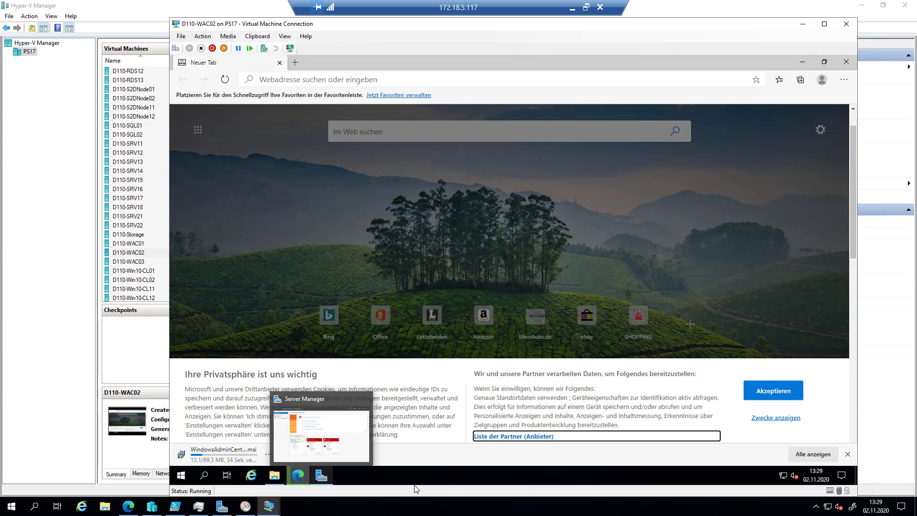
mouse_move(278, 469)
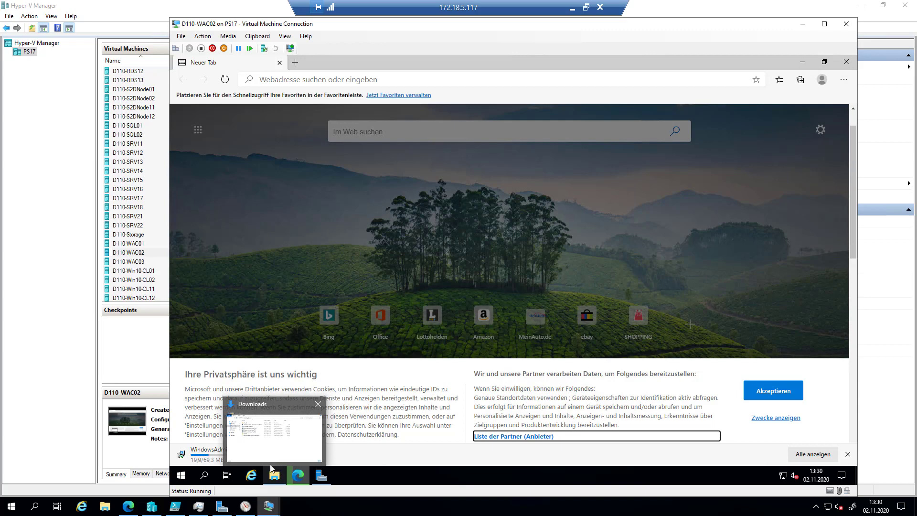
- Check Control Panel's Programs and Features, which lists only Microsoft Edge, then close it
click(181, 476)
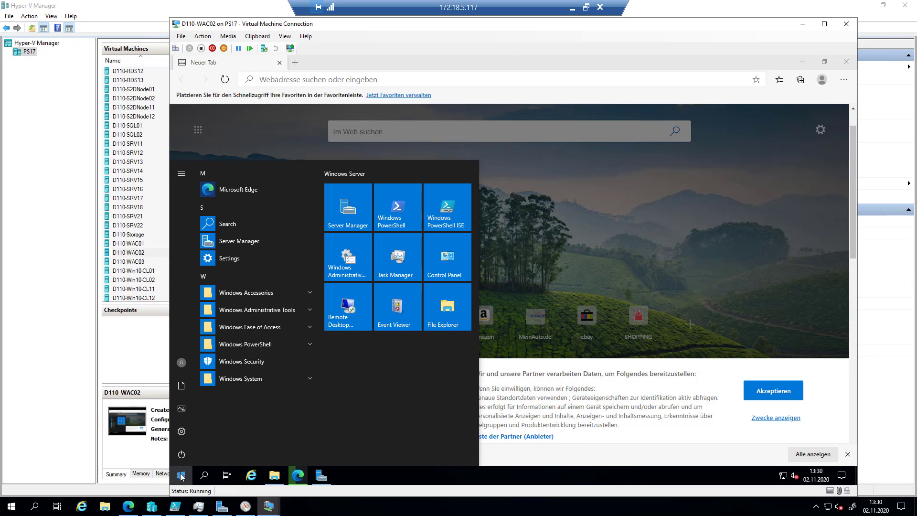
click(444, 255)
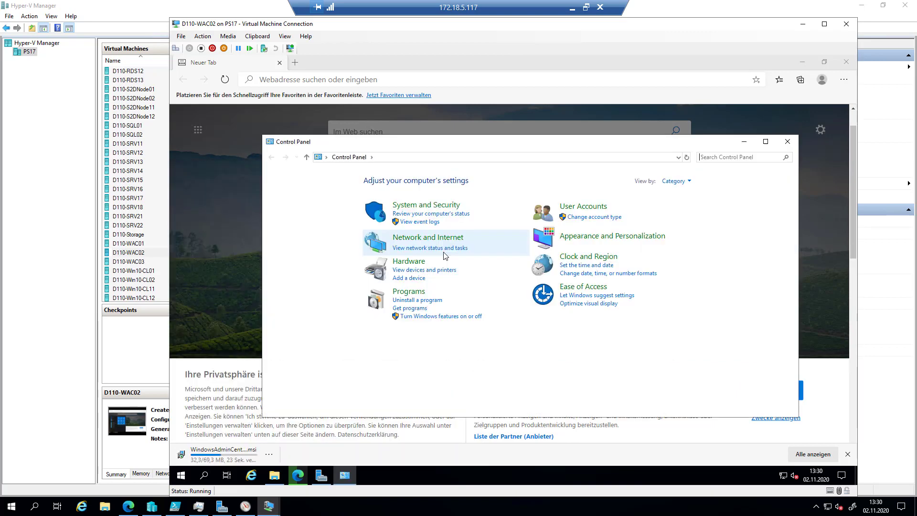
click(424, 304)
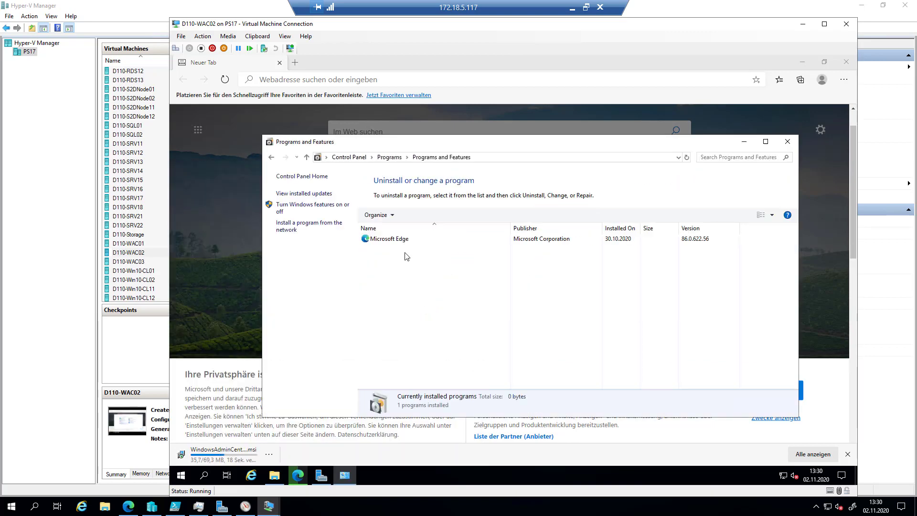
click(788, 142)
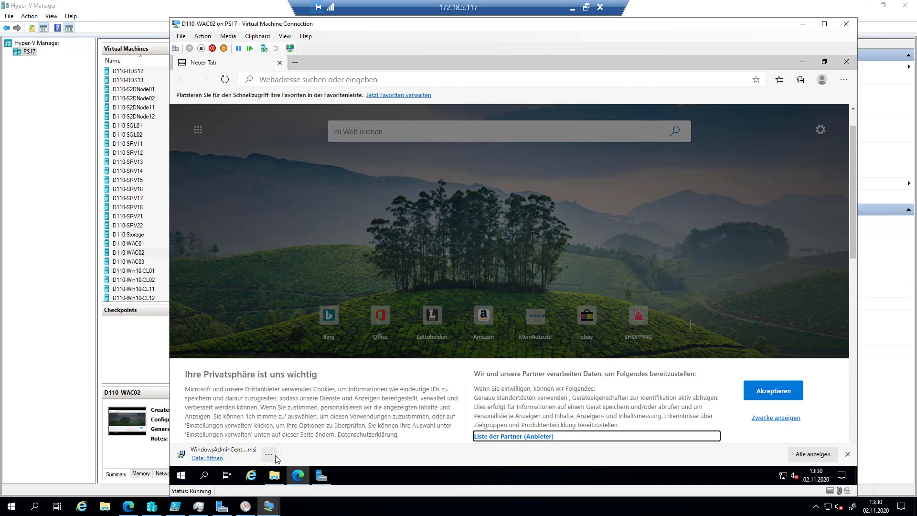
- Show the download in the Downloads folder and run the WindowsAdminCenter2009 (1) installer
click(269, 455)
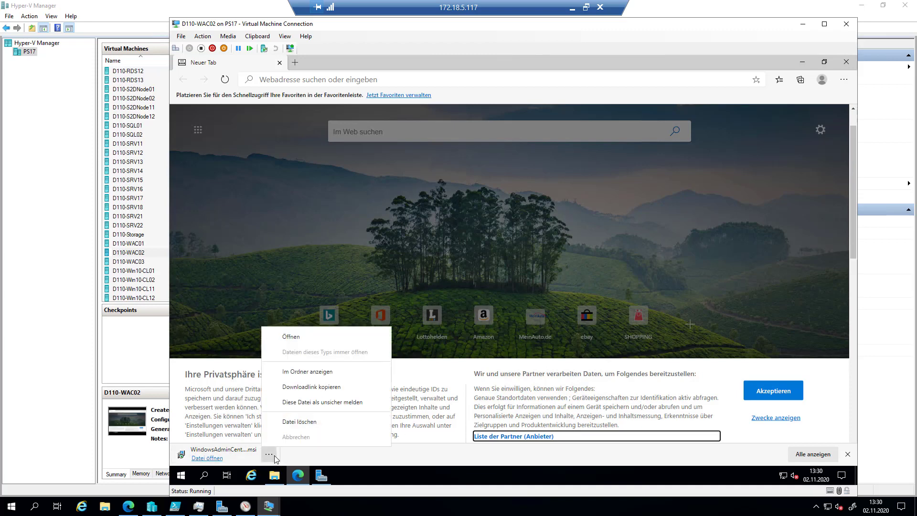
click(306, 376)
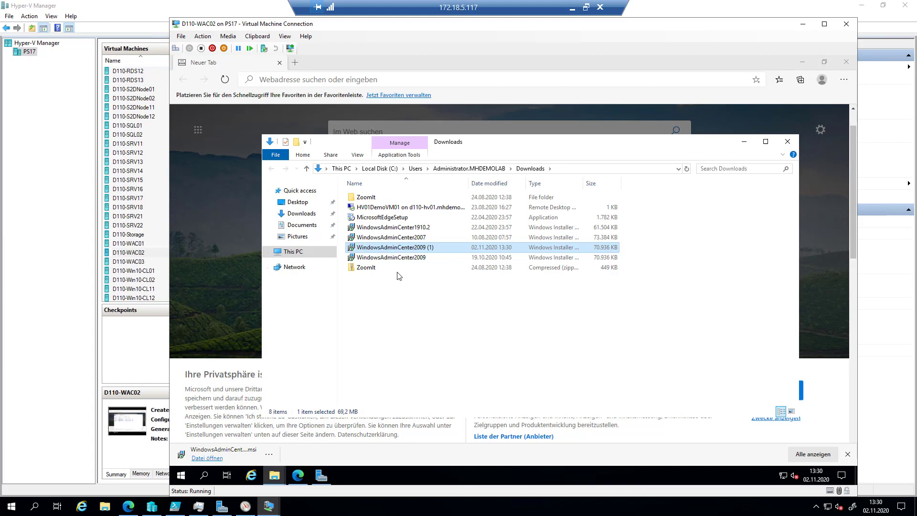
click(450, 261)
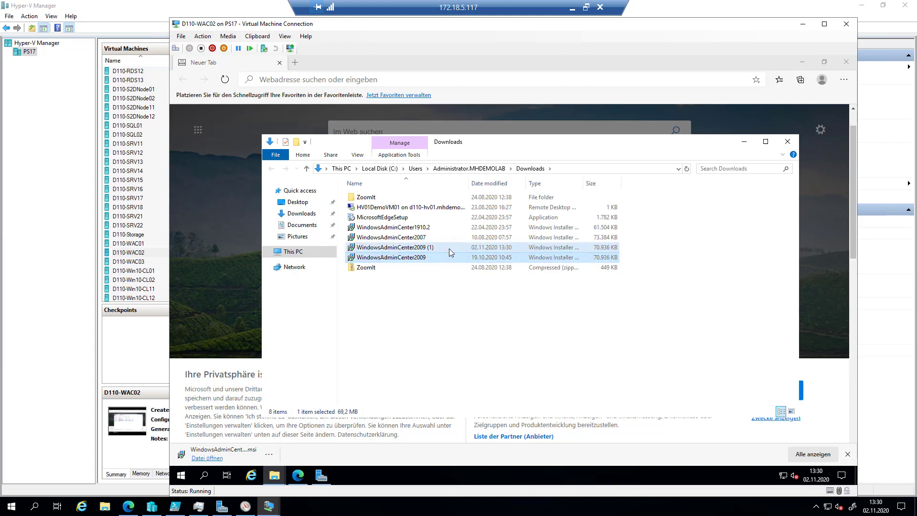
click(449, 248)
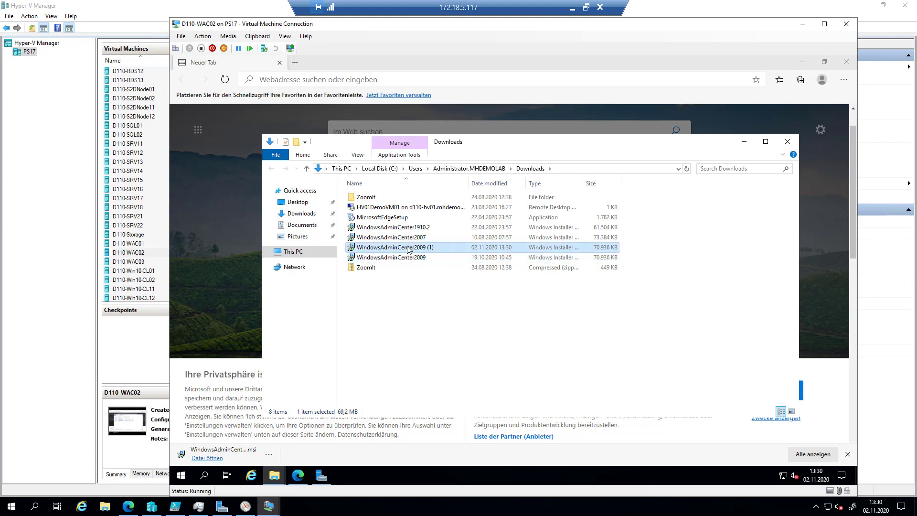
double_click(451, 247)
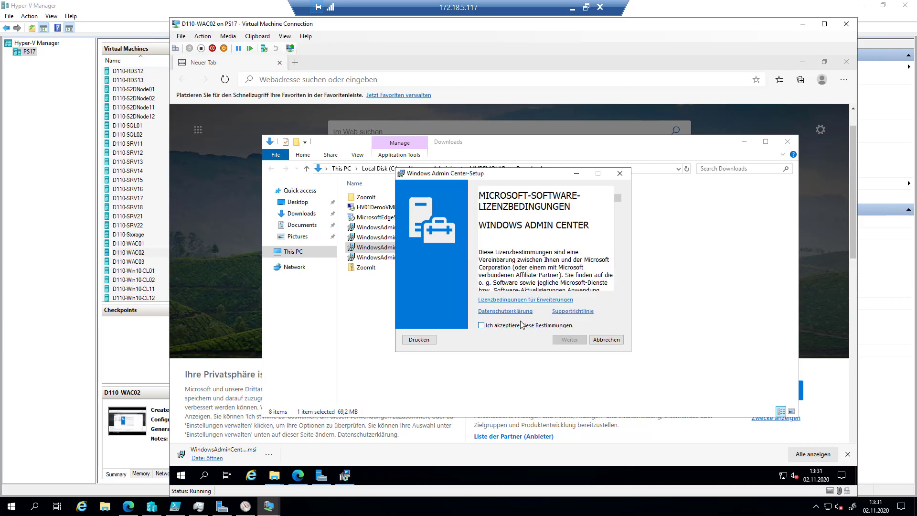
- Accept the licence, keep default gateway and trusted-hosts settings, install, then view D110-SRV17's update console
click(521, 327)
click(570, 340)
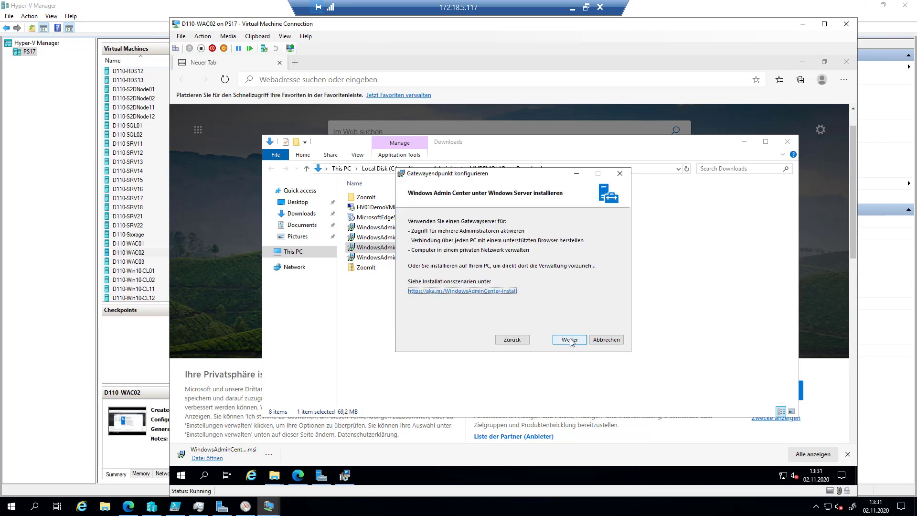
click(571, 341)
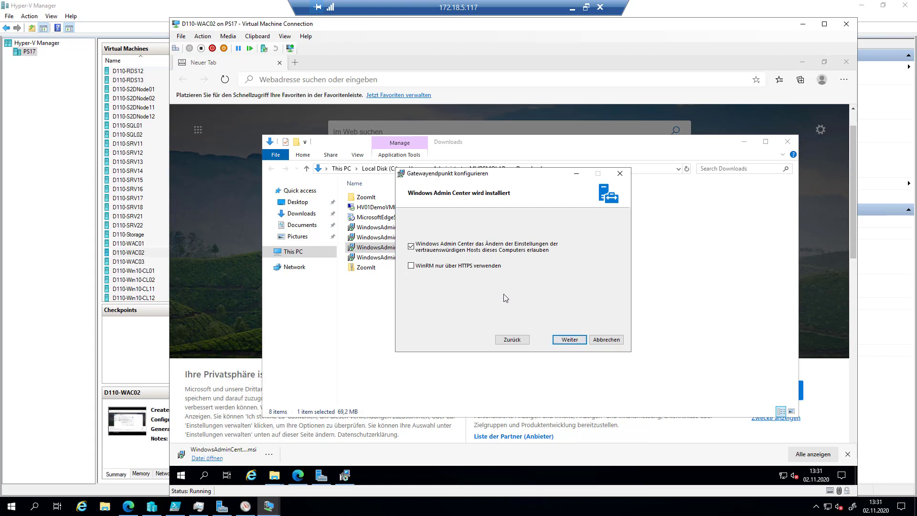
click(570, 340)
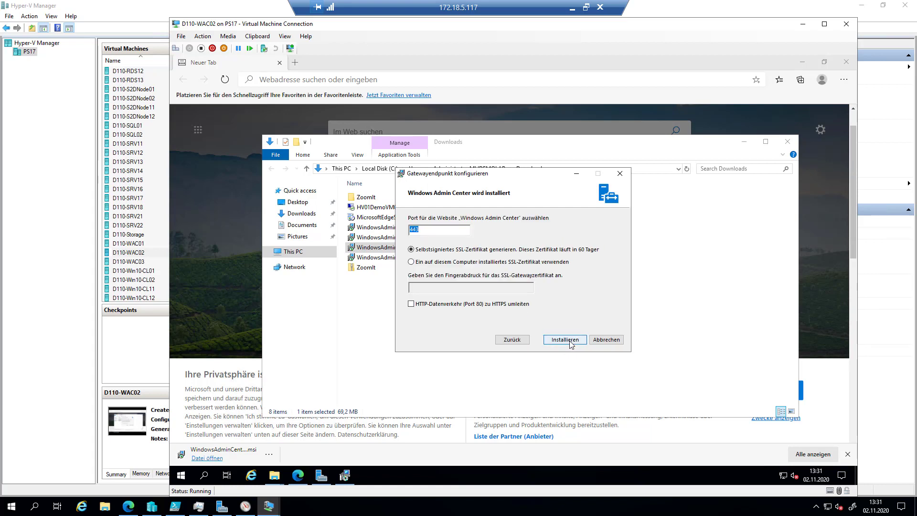
click(570, 341)
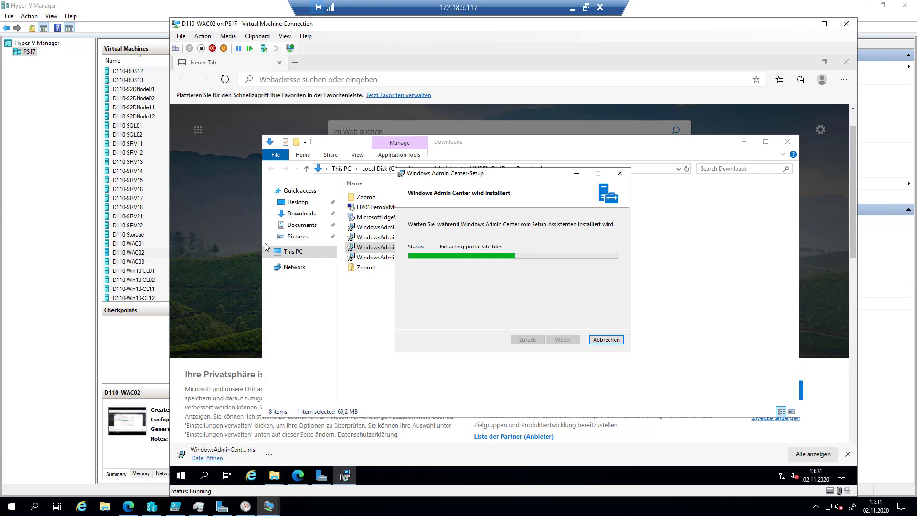
mouse_move(270, 511)
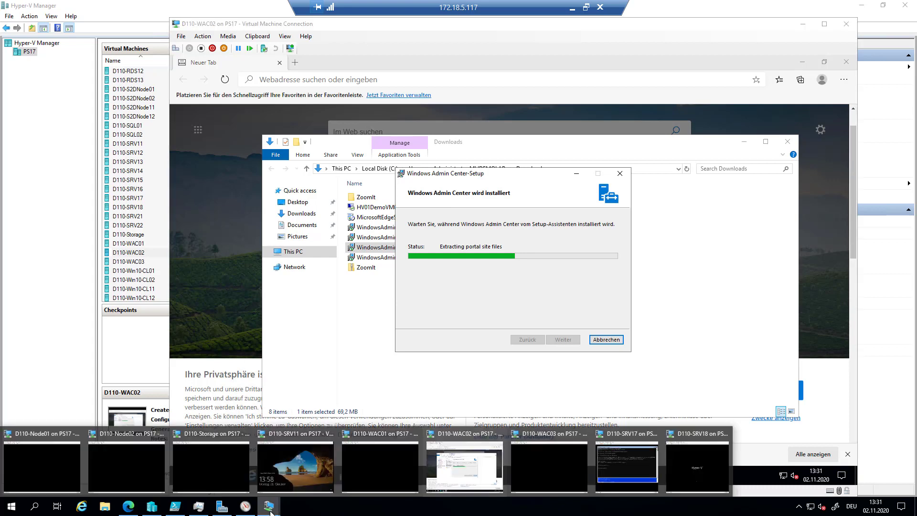
click(624, 478)
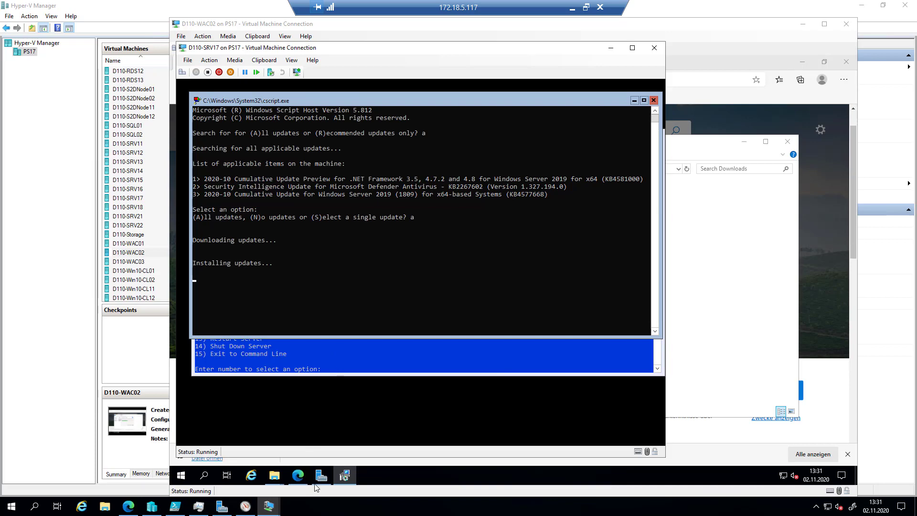
- Check the Windows Admin Center setup progress on D110-WAC02, then bring D110-SRV18's console forward
mouse_move(269, 511)
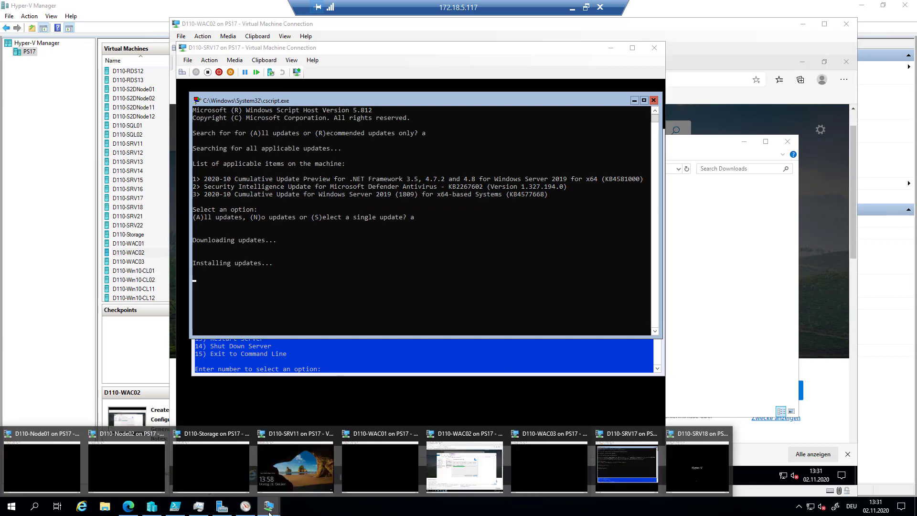
click(679, 466)
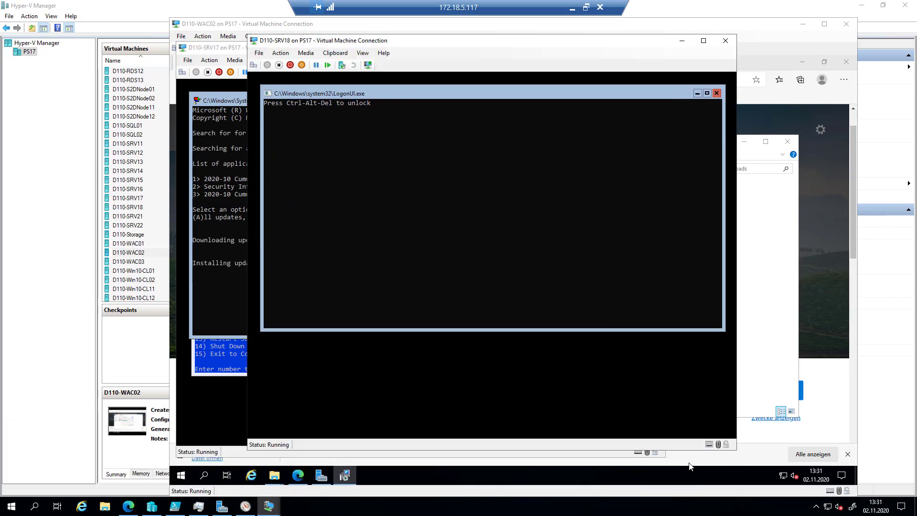
click(764, 224)
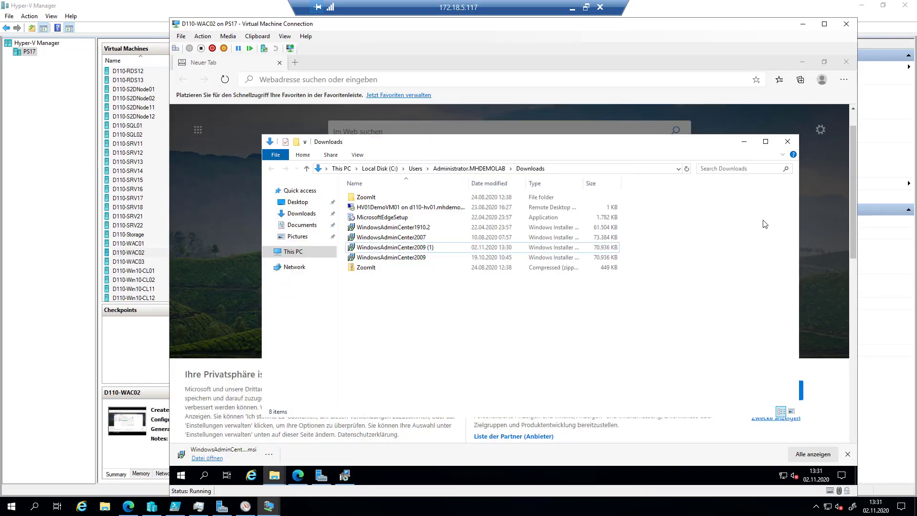
click(345, 477)
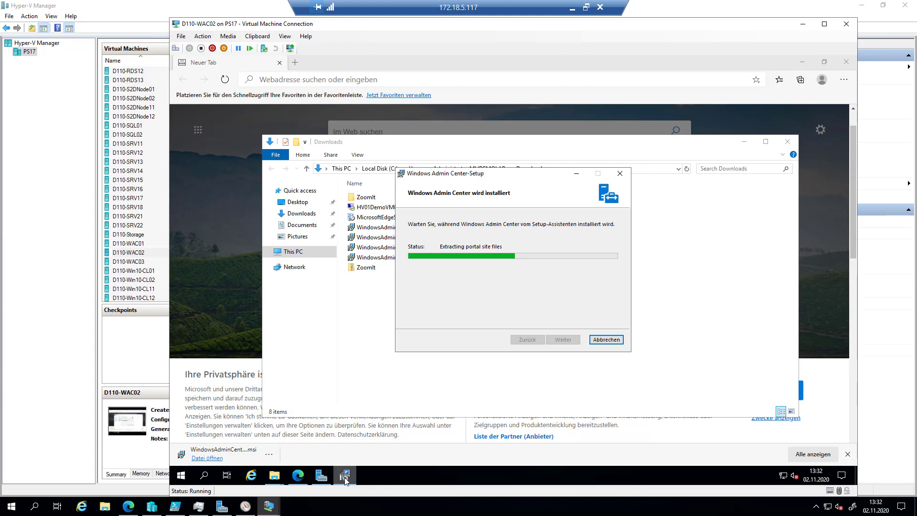
click(270, 512)
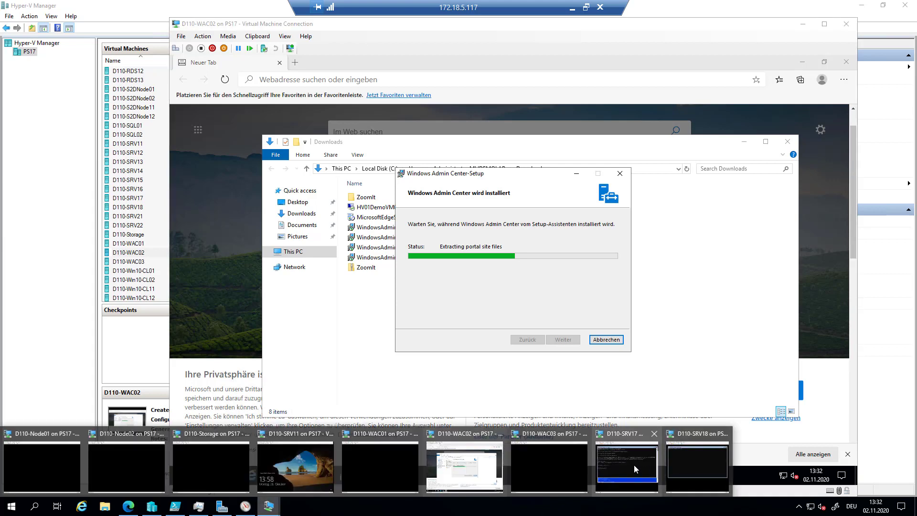
click(711, 470)
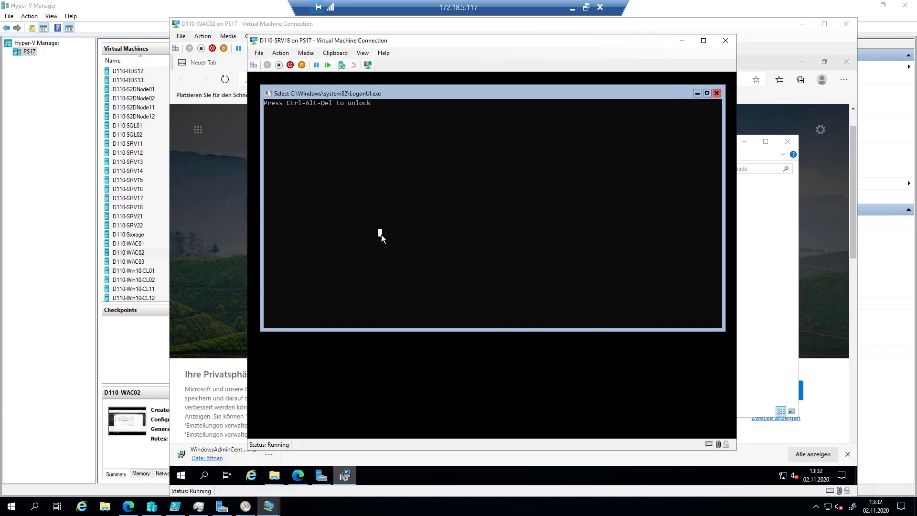
- Unlock D110-SRV18, then enter and confirm a new Administrator password
click(254, 65)
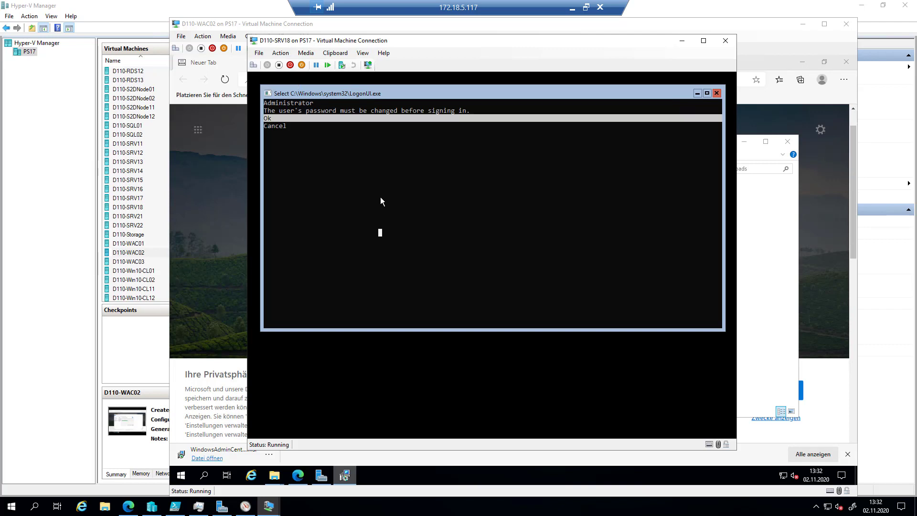
key(Return)
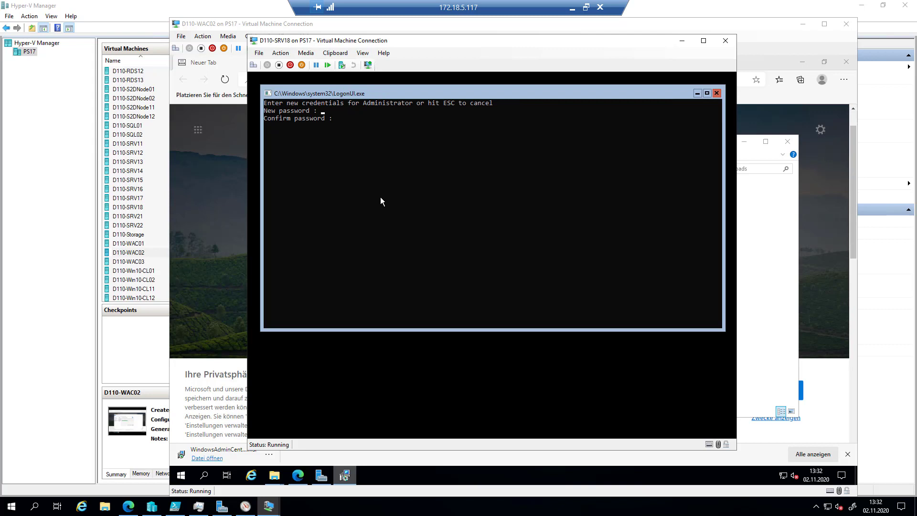
text(****************)
key(Return)
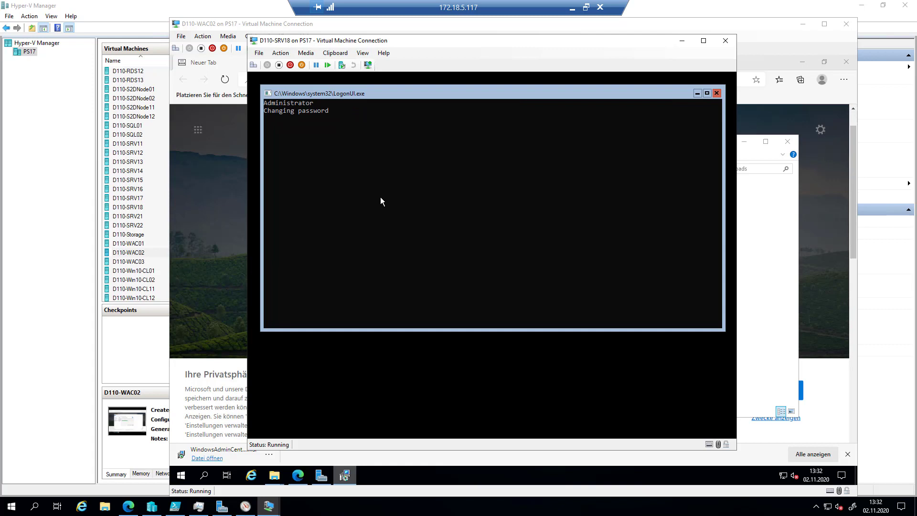
key(Return)
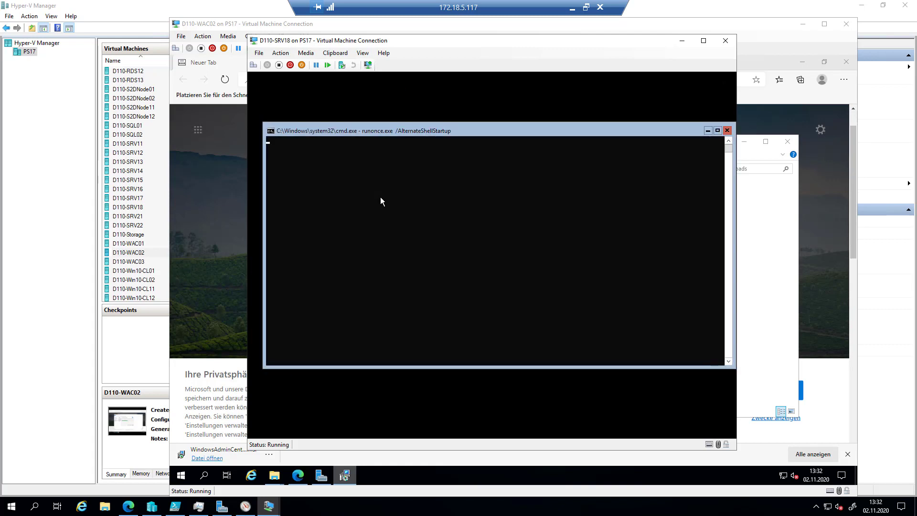
- Use sconfig to join the server to the mhdemolab.de domain with the domain administrator account
text(sconfig)
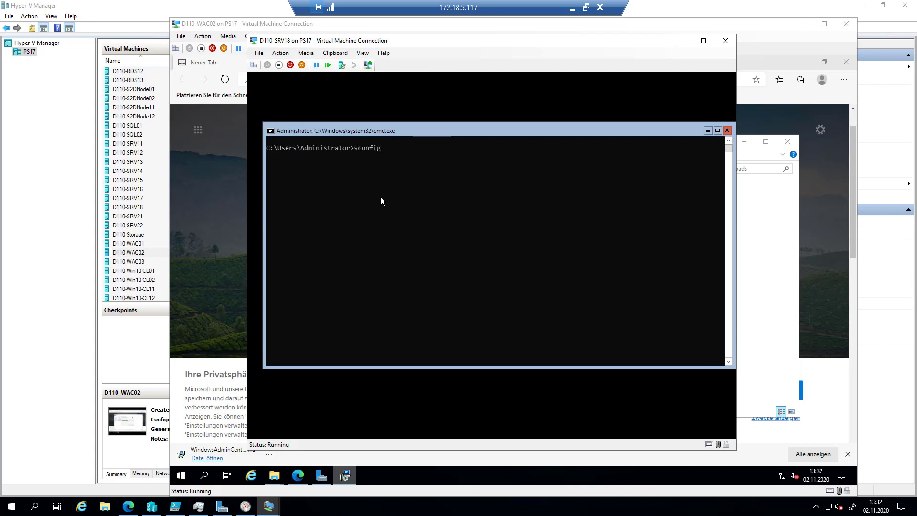
key(Return)
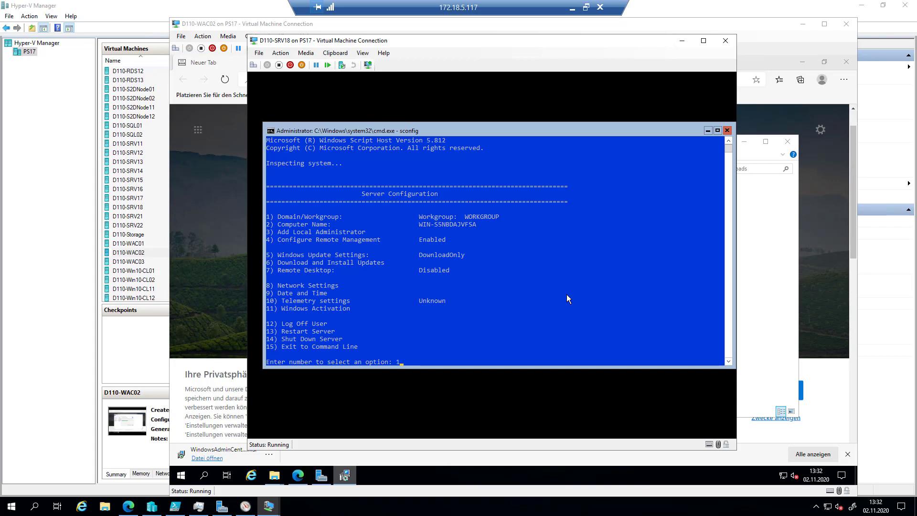
key(Return)
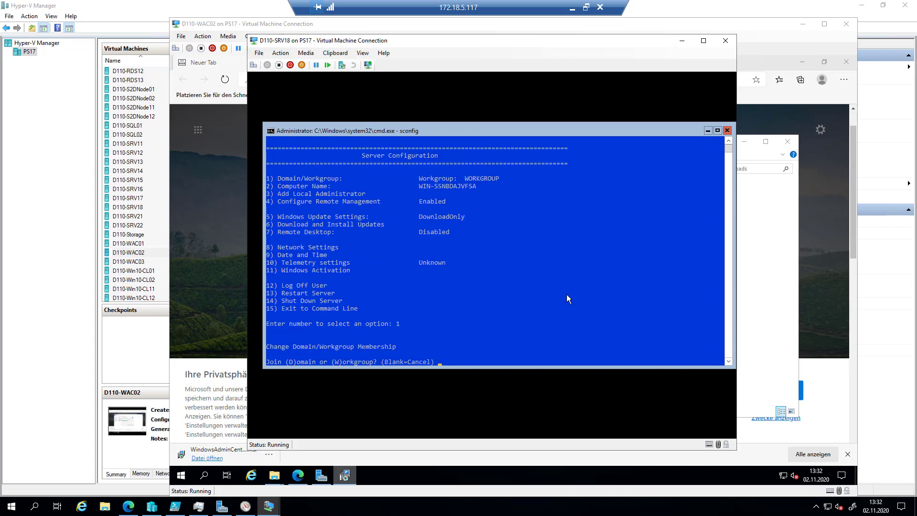
text(d)
key(Return)
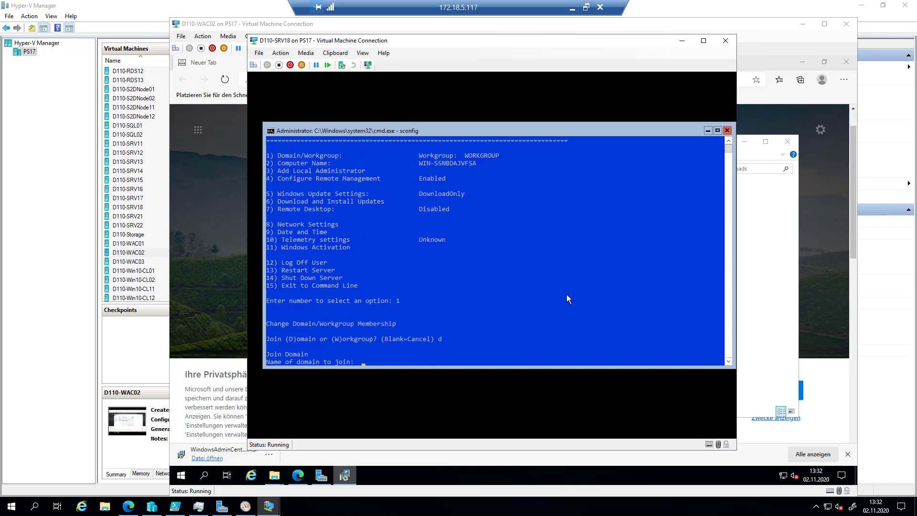
text(mhdemolab.de)
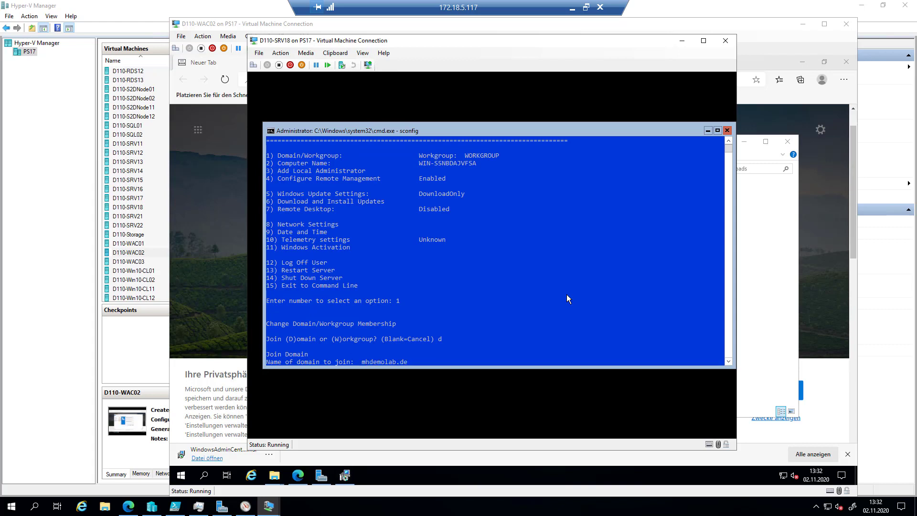
key(Return)
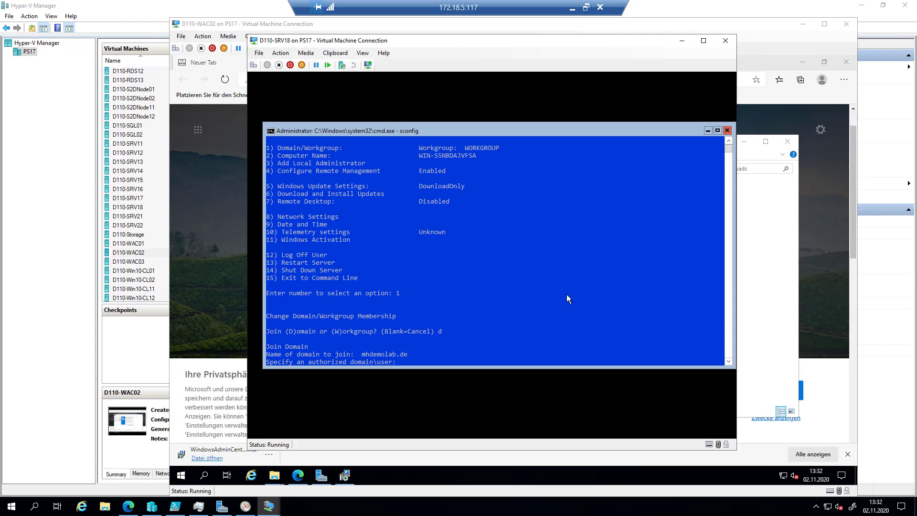
text(mhdemolab\administrator)
key(Return)
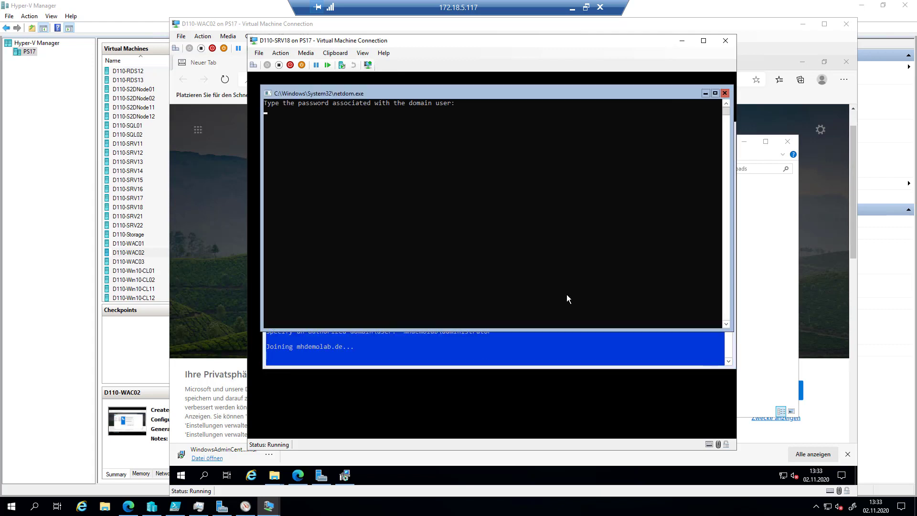
key(Return)
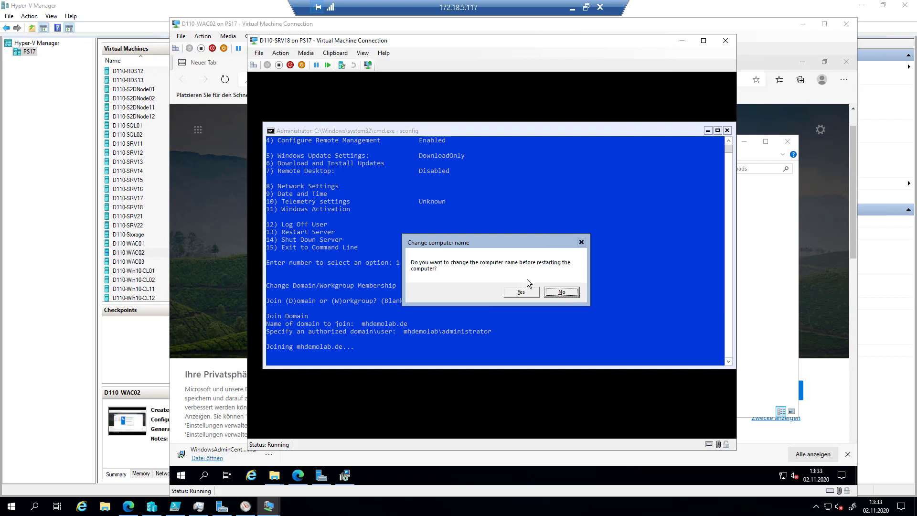
- Rename the computer to D110-SRV18 using domain admin credentials and restart the server
click(521, 293)
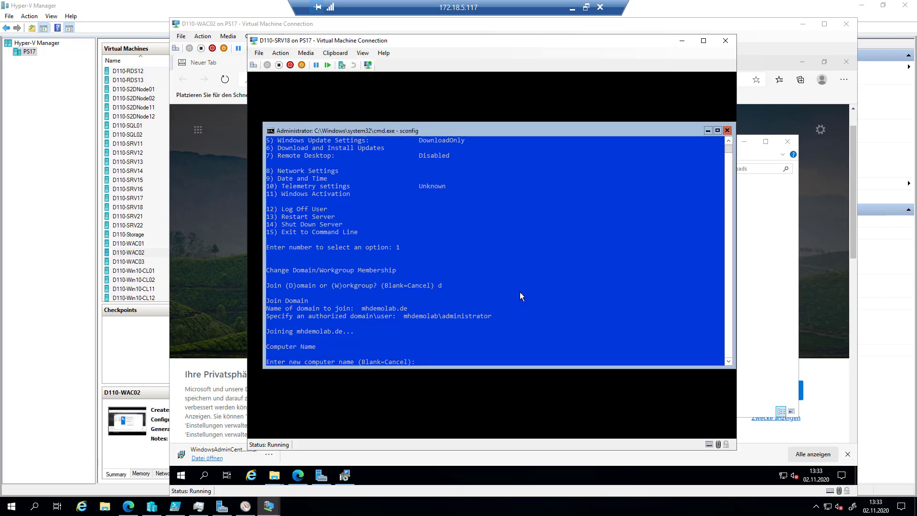
text(D110-SRV18)
key(Return)
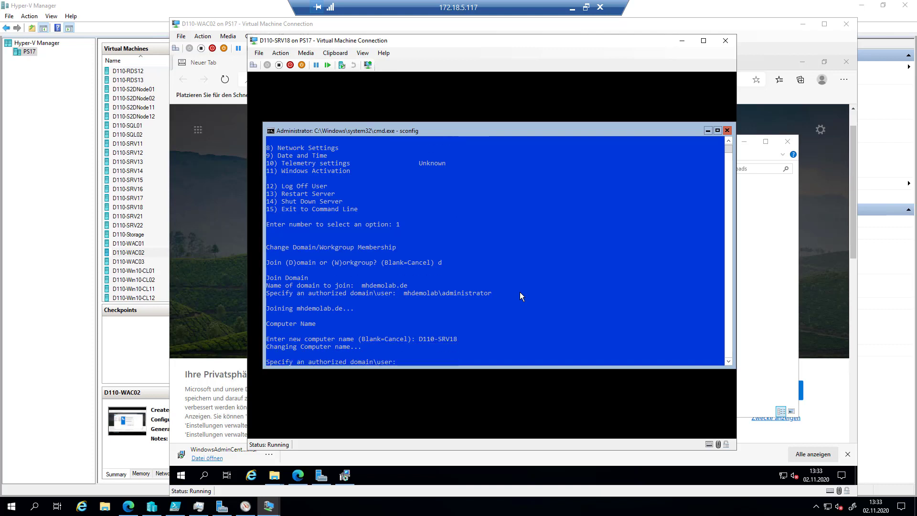
text(mhdemolab\administrator)
key(Return)
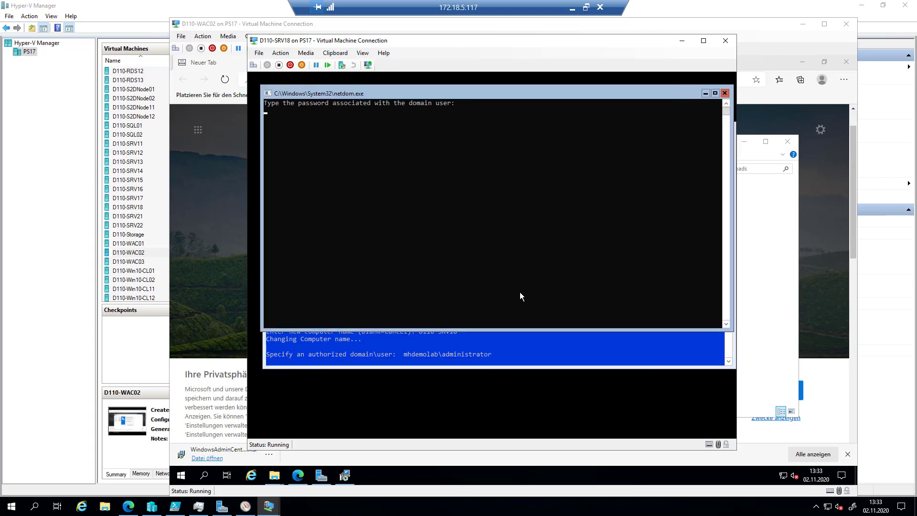
key(Return)
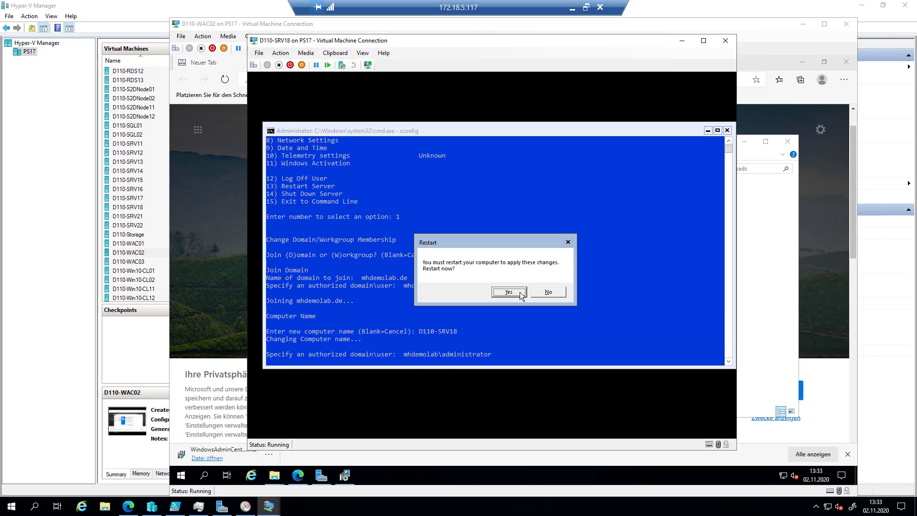
click(510, 291)
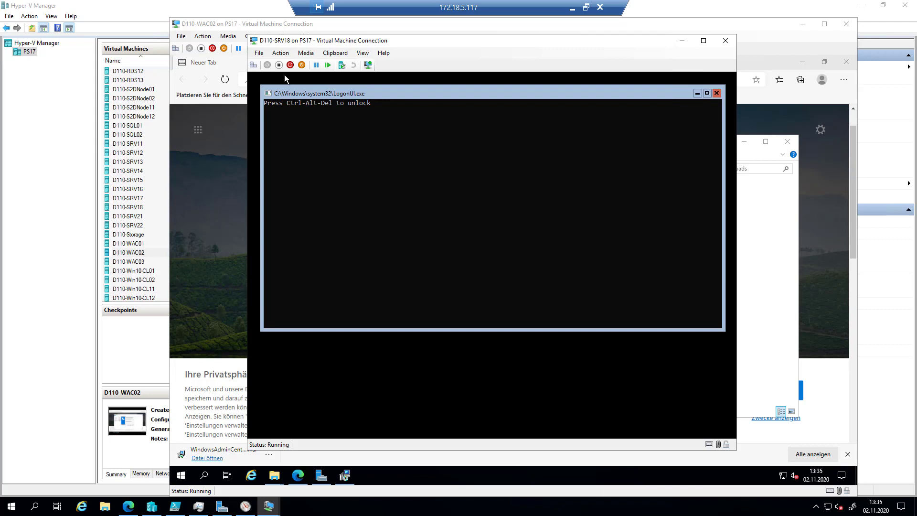
- Sign in to D110-SRV18 as Other user with the mhdemolab.de domain administrator account
click(254, 65)
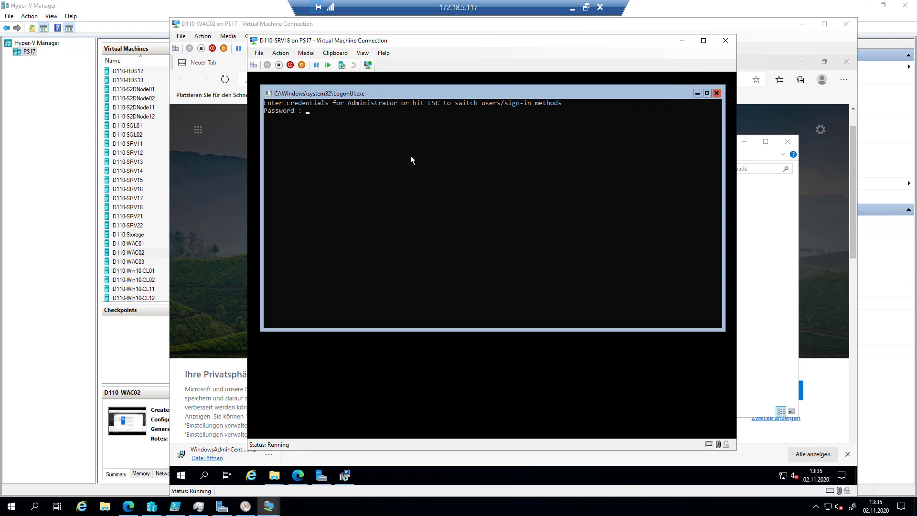
key(Escape)
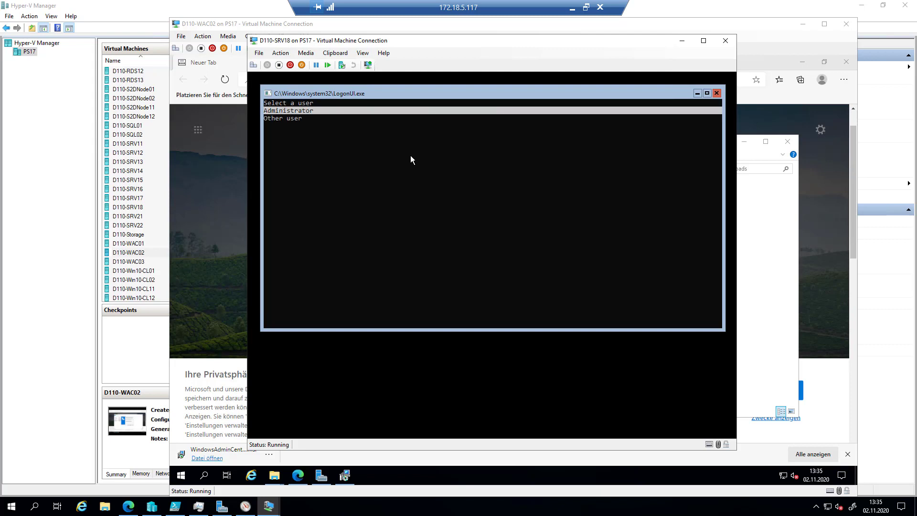
key(Down)
key(Return)
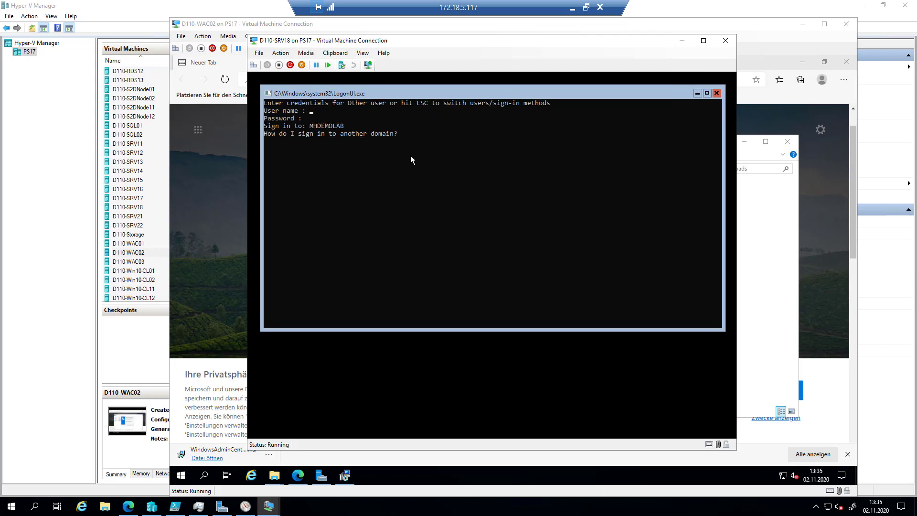
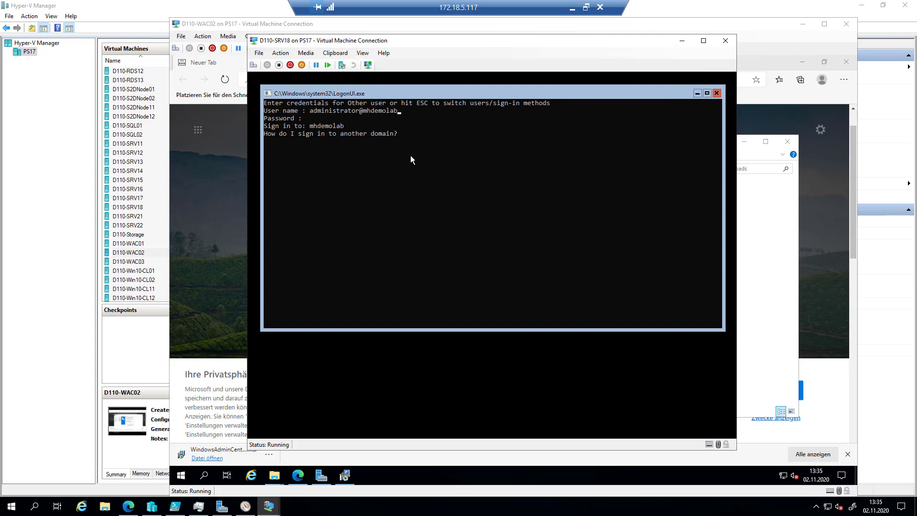
text(*******)
key(Return)
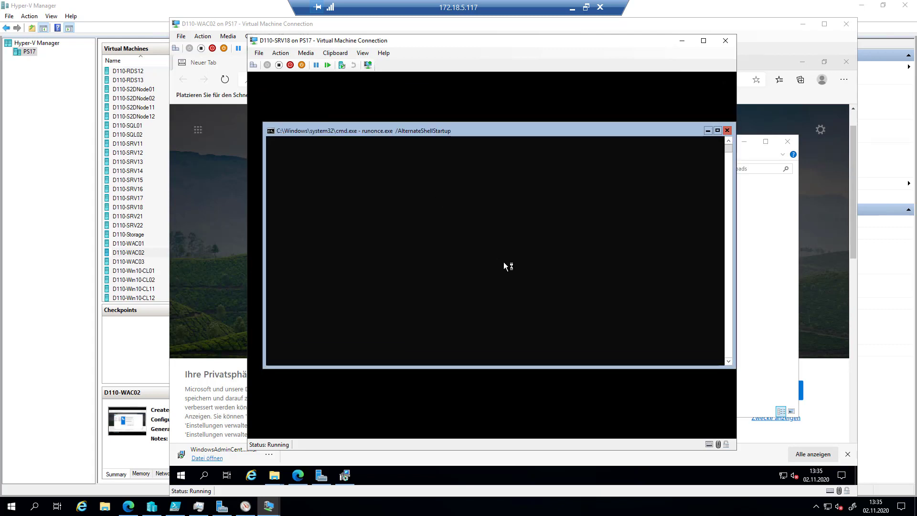
click(270, 508)
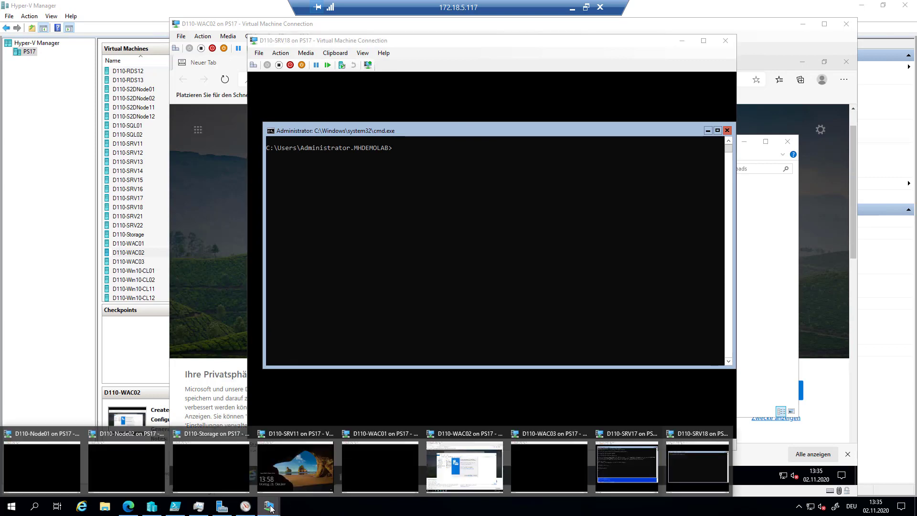
click(466, 467)
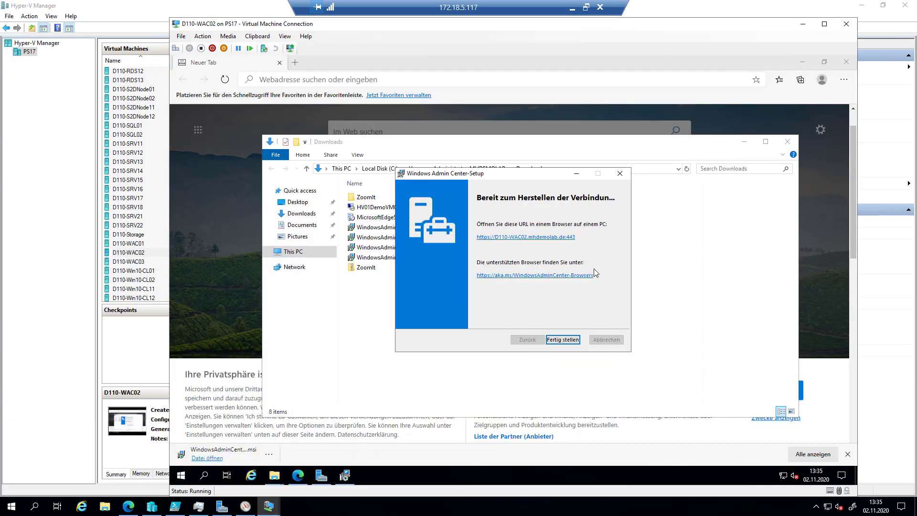
click(553, 237)
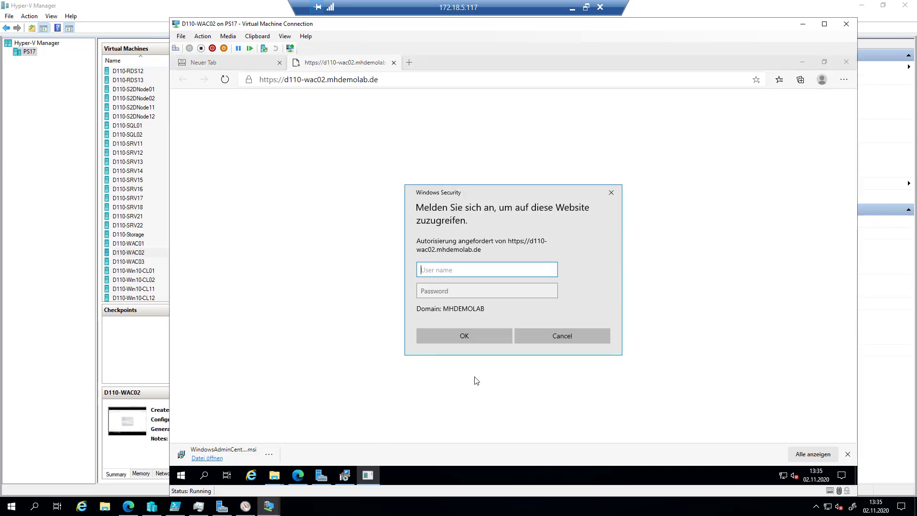
text(mhdemolab\adm)
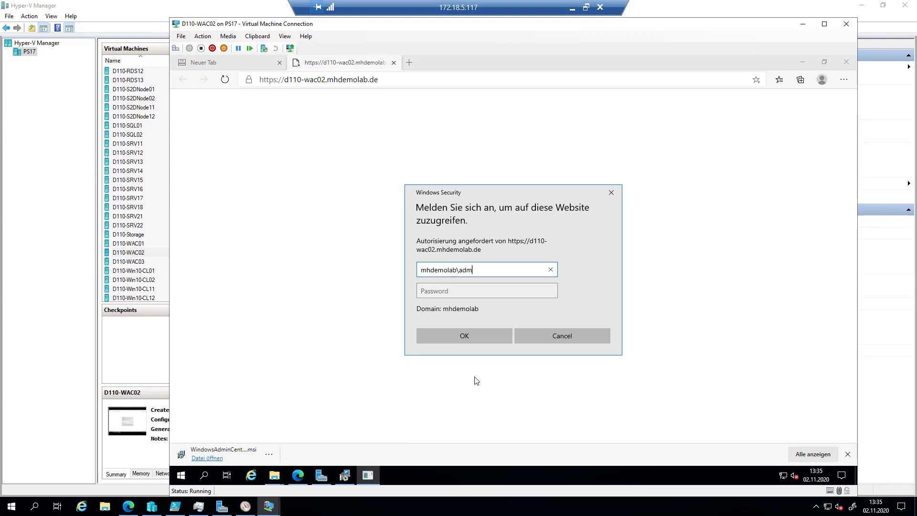
text(inistrator)
key(Tab)
text(********)
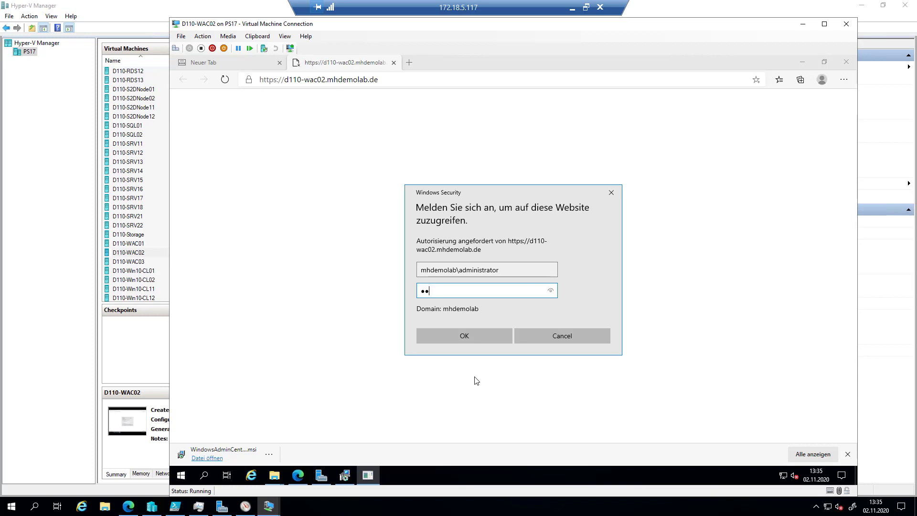
key(Return)
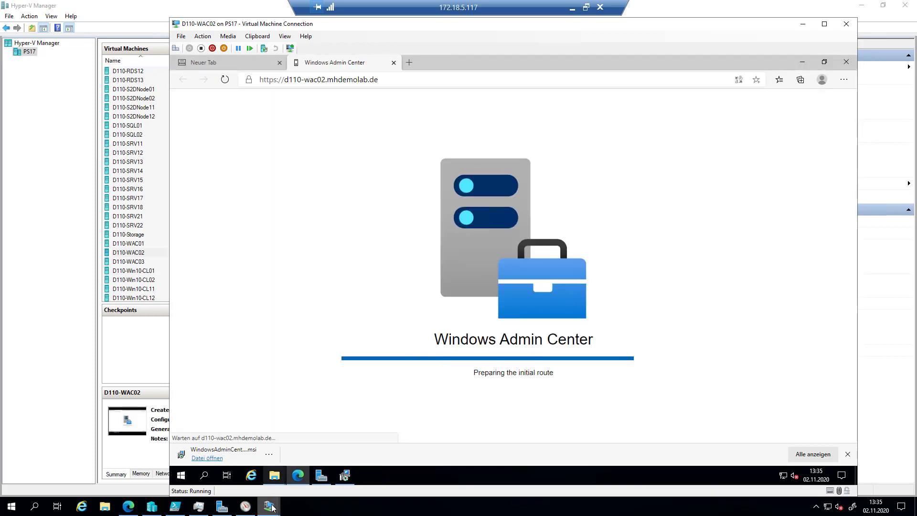
mouse_move(270, 507)
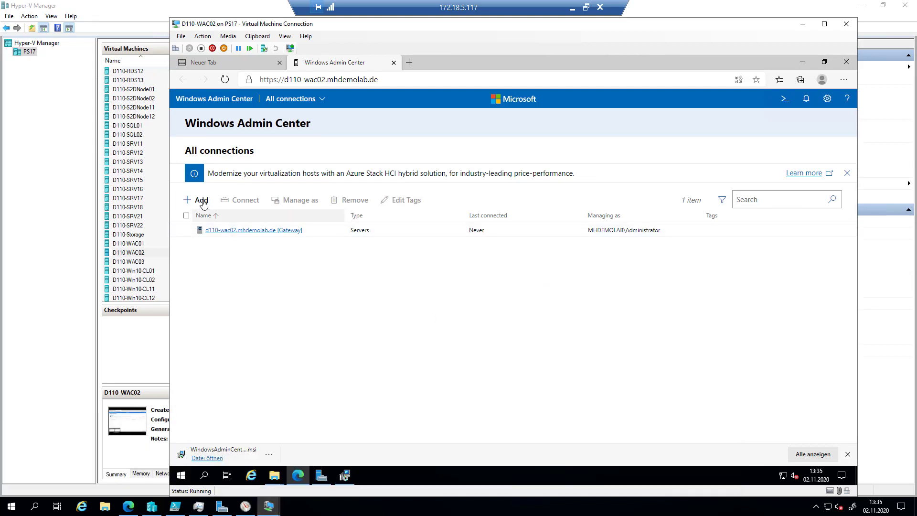
- Add server D110-SRV17 as a connection using the saved administrator login under 'Use another account'
click(199, 200)
click(516, 239)
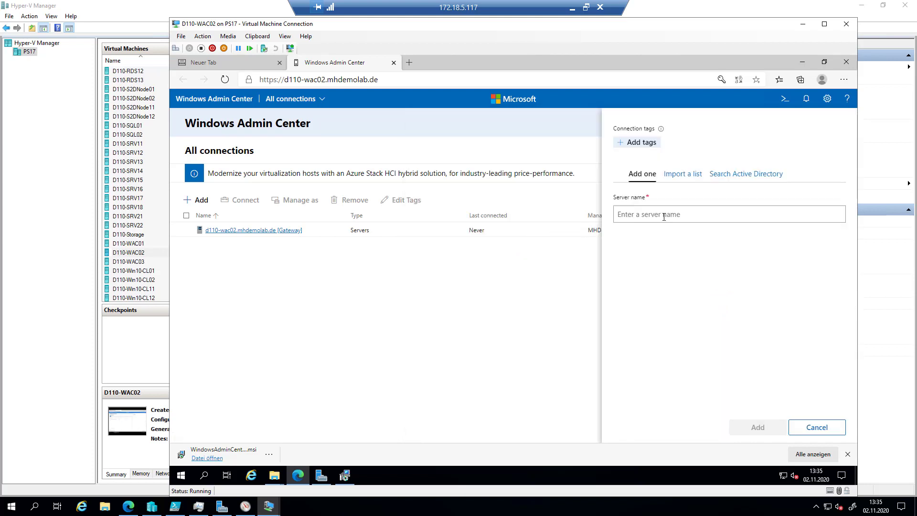
text(D)
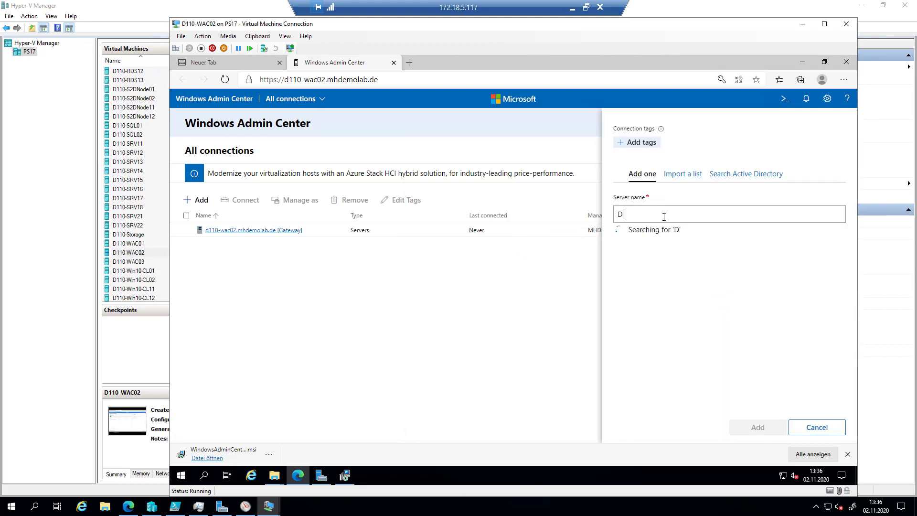
text(110-SRV17)
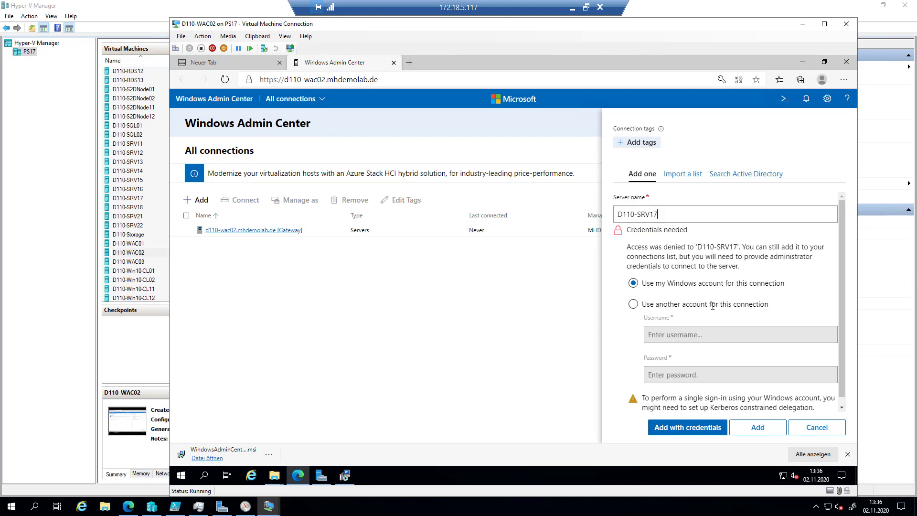
click(634, 305)
click(671, 334)
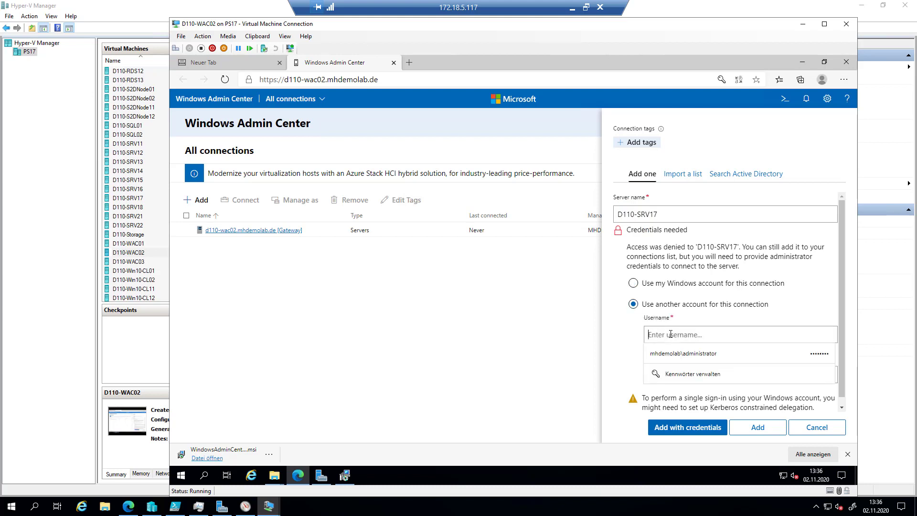
click(684, 354)
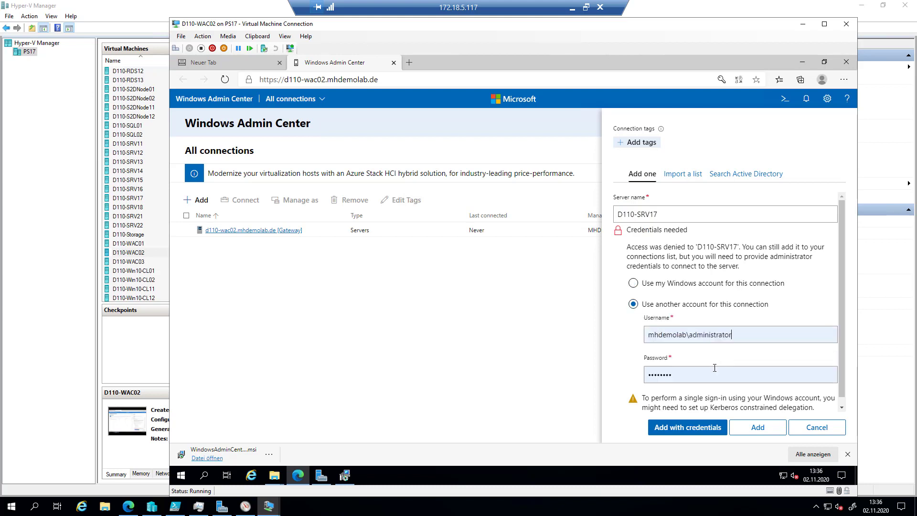
click(705, 429)
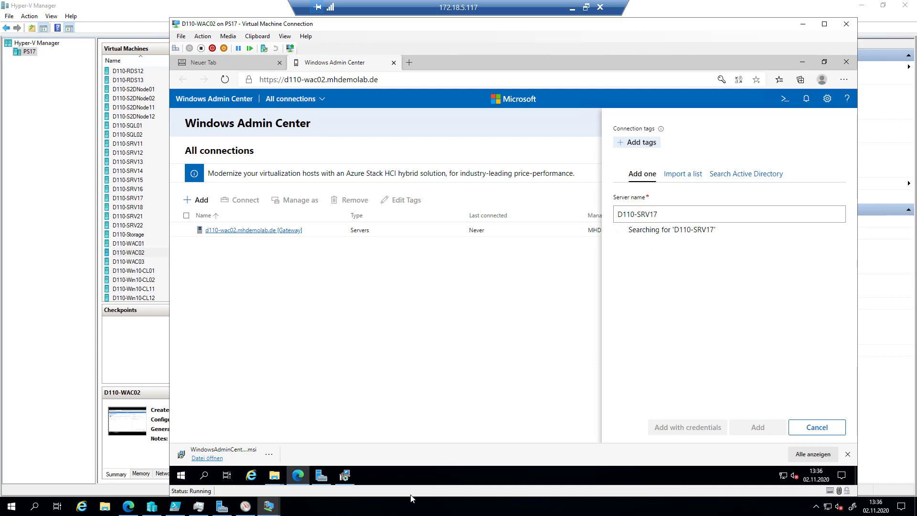
click(269, 507)
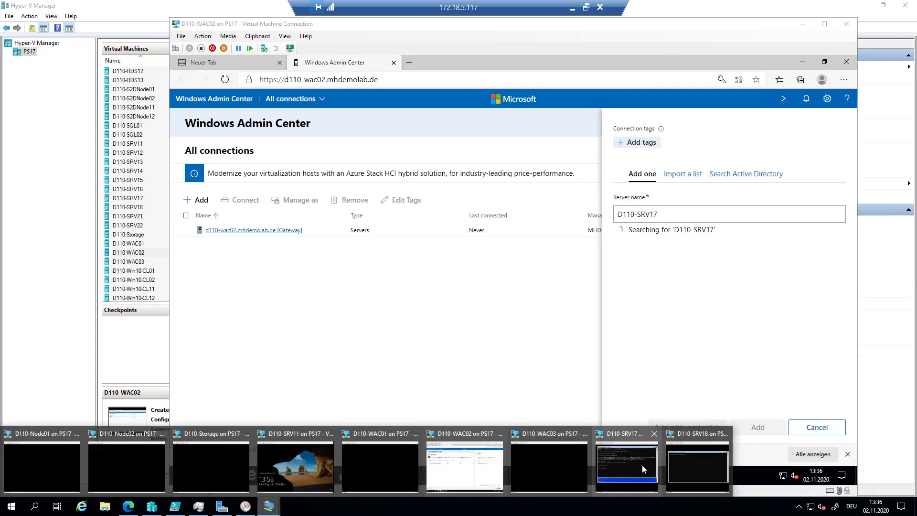
click(643, 464)
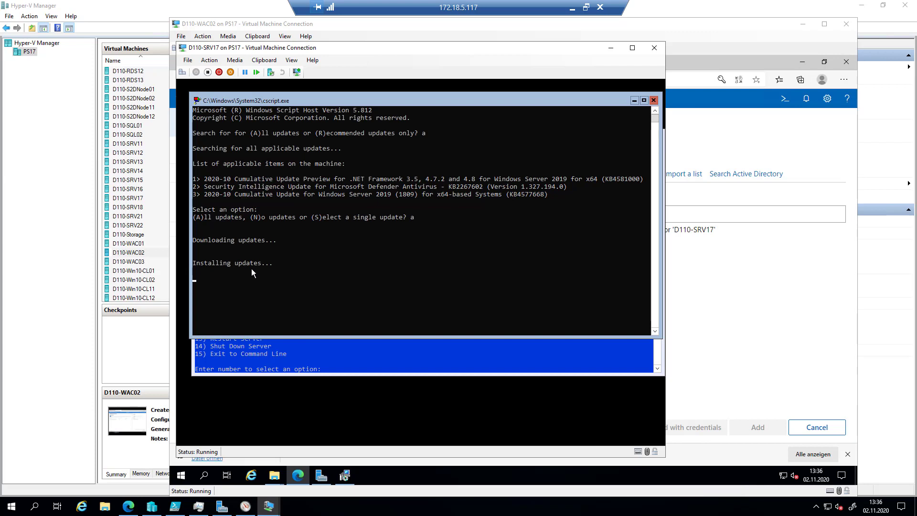
click(659, 26)
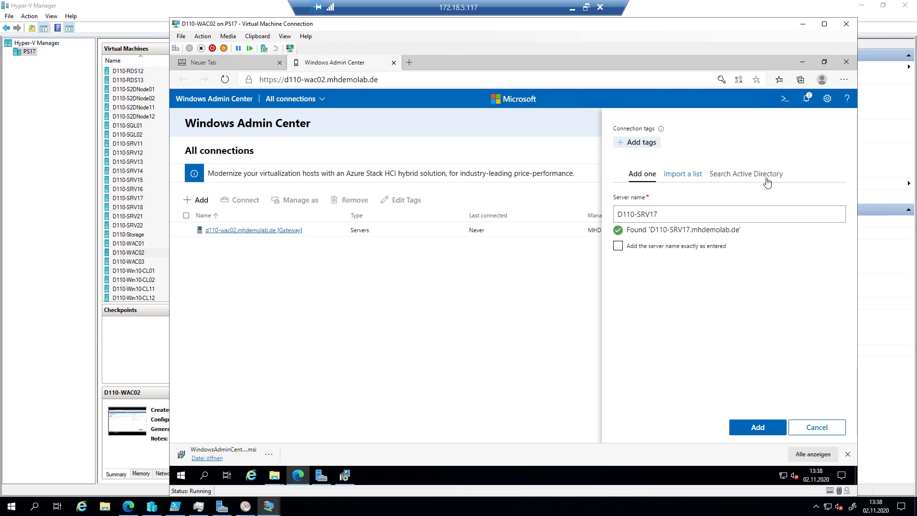
- Confirm adding D110-SRV17 to the connections list, then start adding another resource
click(758, 427)
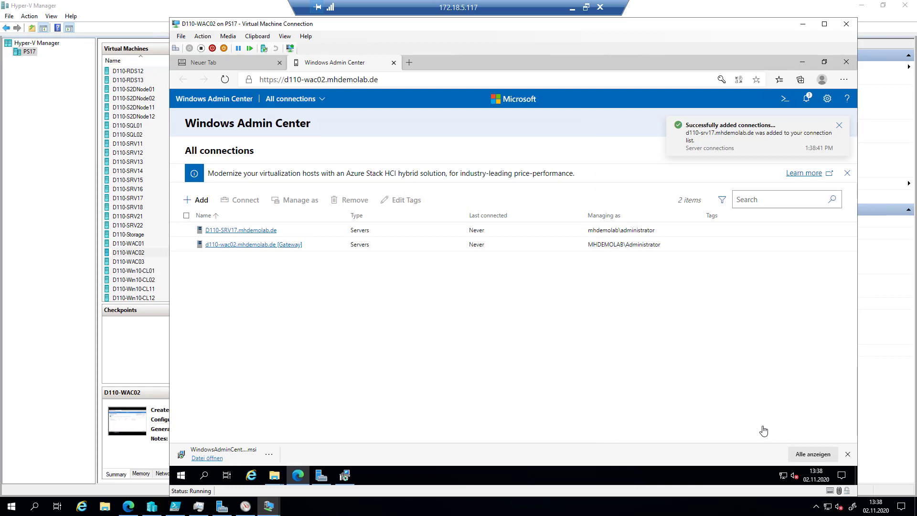
click(195, 200)
- Search Active Directory for '*' and add D110-SRV18 from the results
click(505, 238)
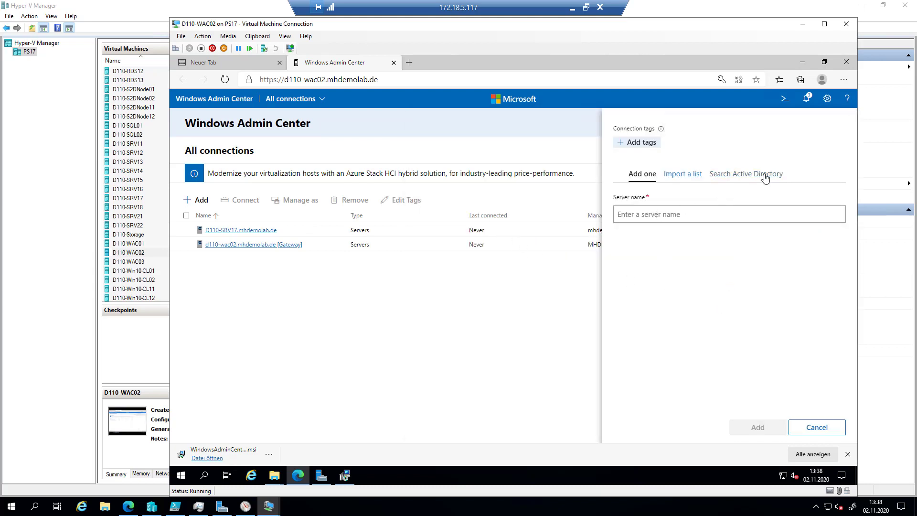
click(765, 176)
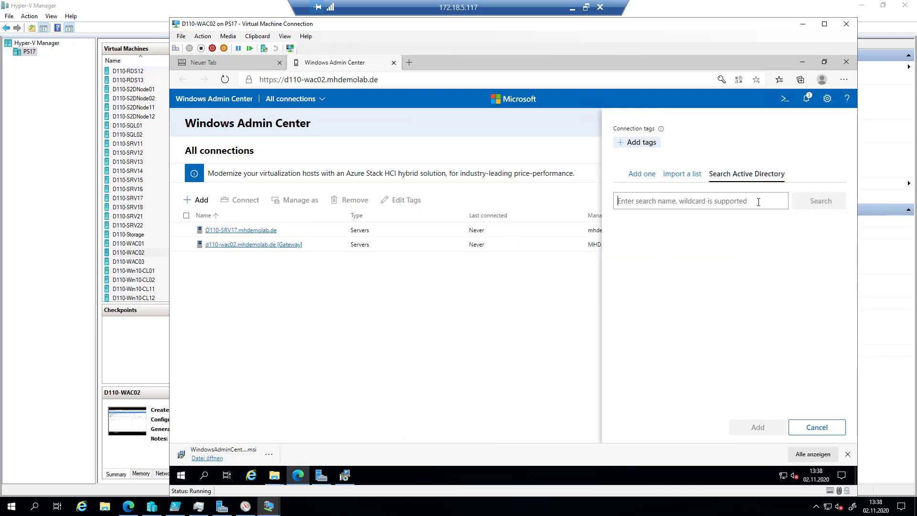
text(*)
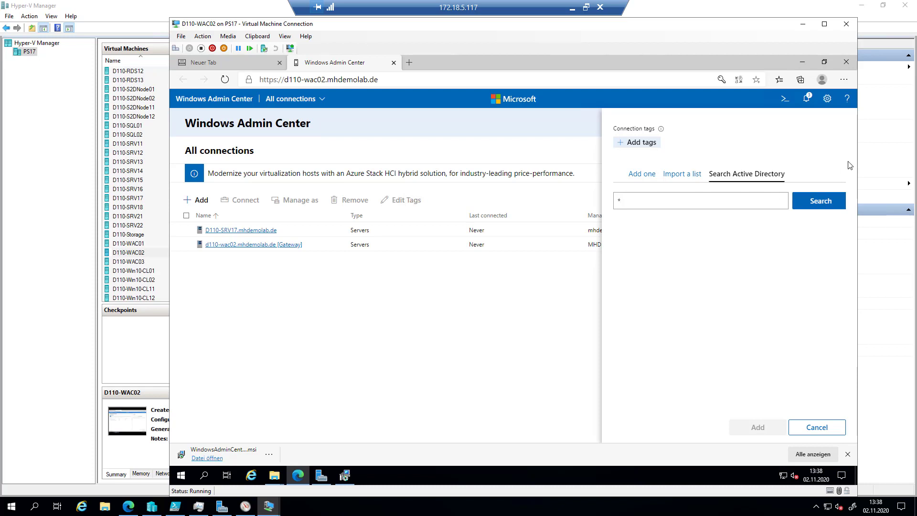
click(834, 202)
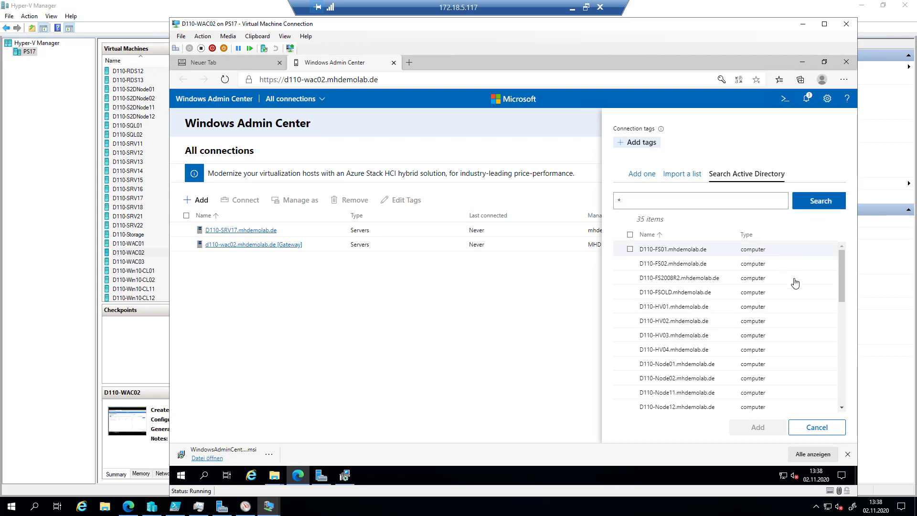
scroll(788, 321, down, 4)
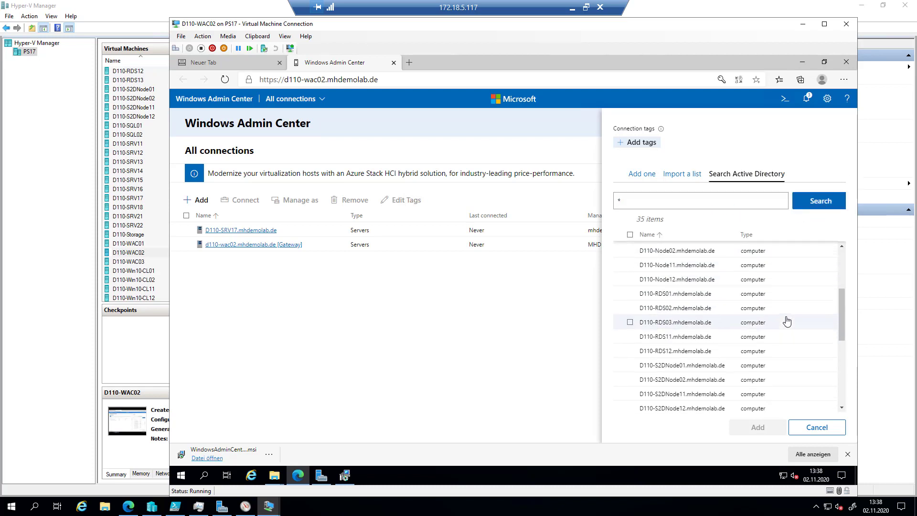
scroll(786, 323, down, 2)
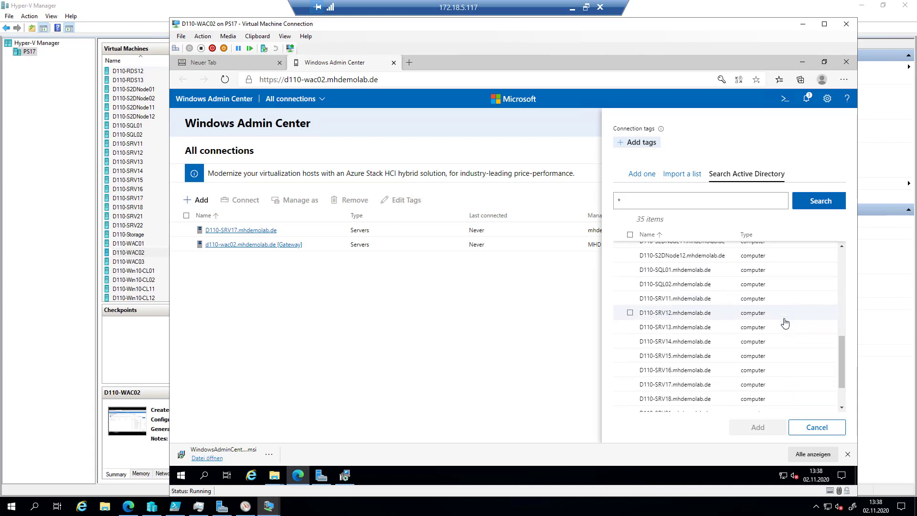
click(631, 399)
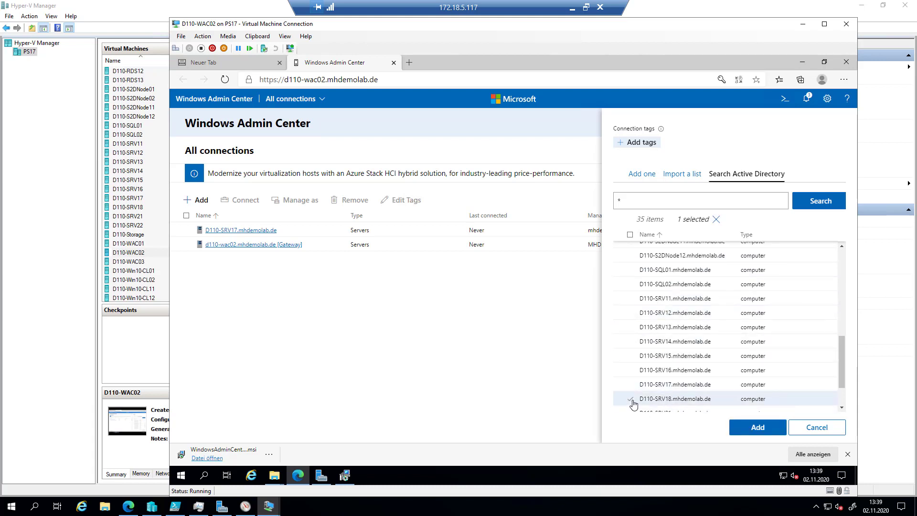
click(757, 429)
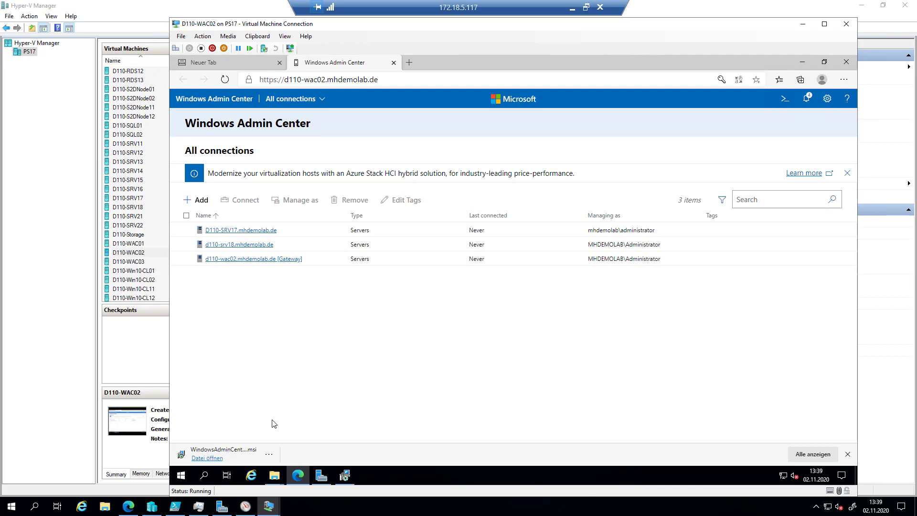
- Switch to the D110-SRV17 console, accept the required restart, and return to the WAC02 window
click(269, 506)
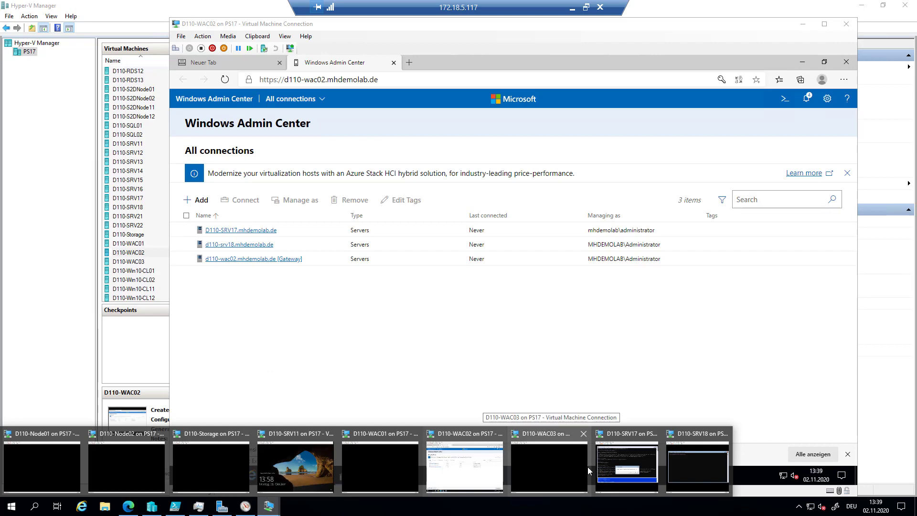
click(615, 454)
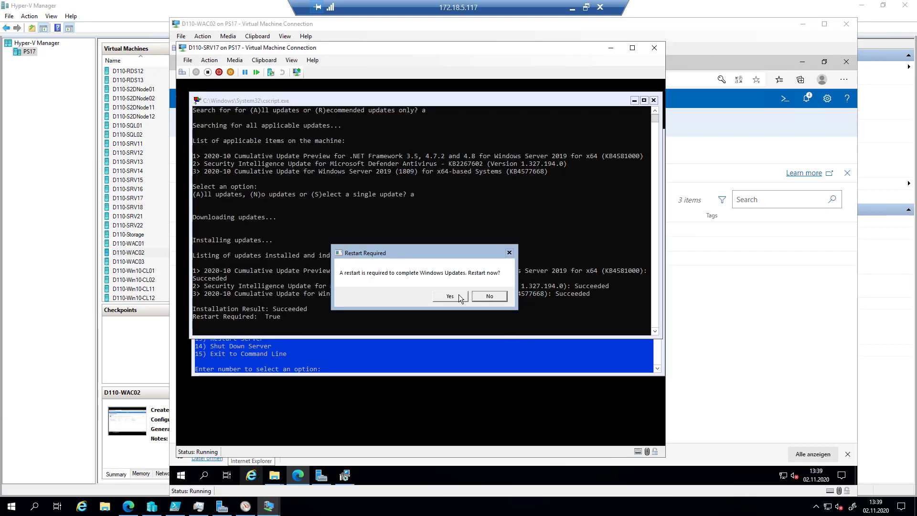
click(459, 297)
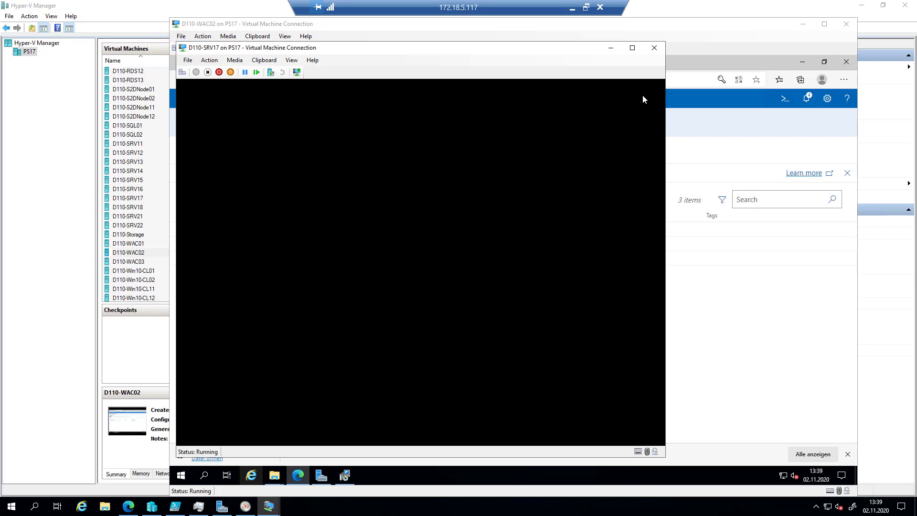
click(709, 35)
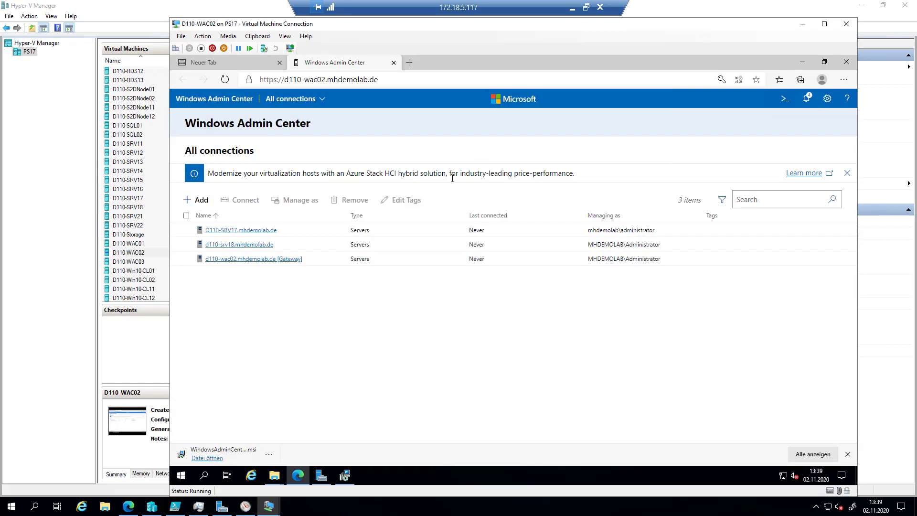
- Connect to d110-srv18 using the saved administrator login, applied to all connections
click(257, 246)
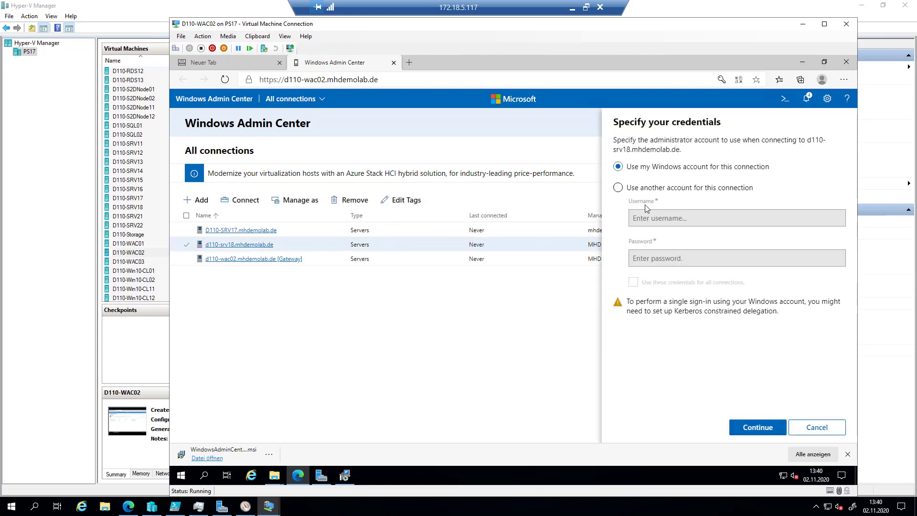
click(657, 189)
click(675, 218)
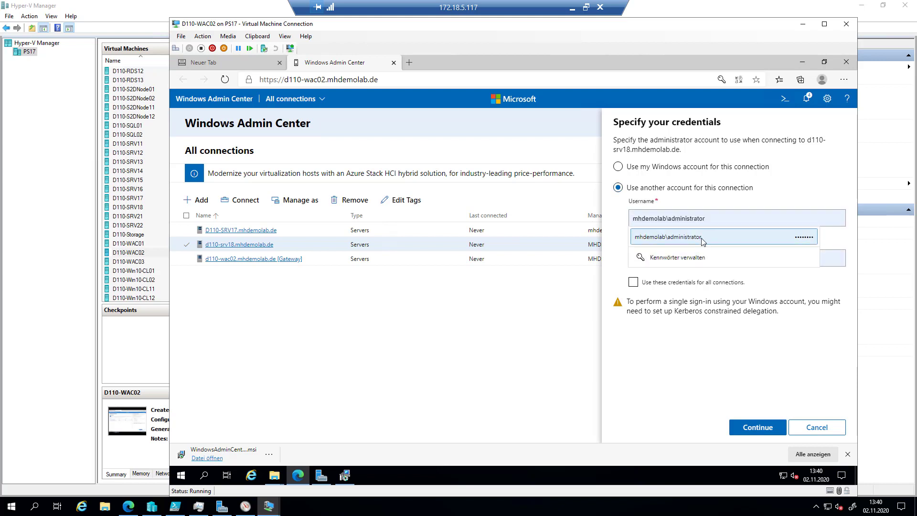
click(703, 245)
click(691, 283)
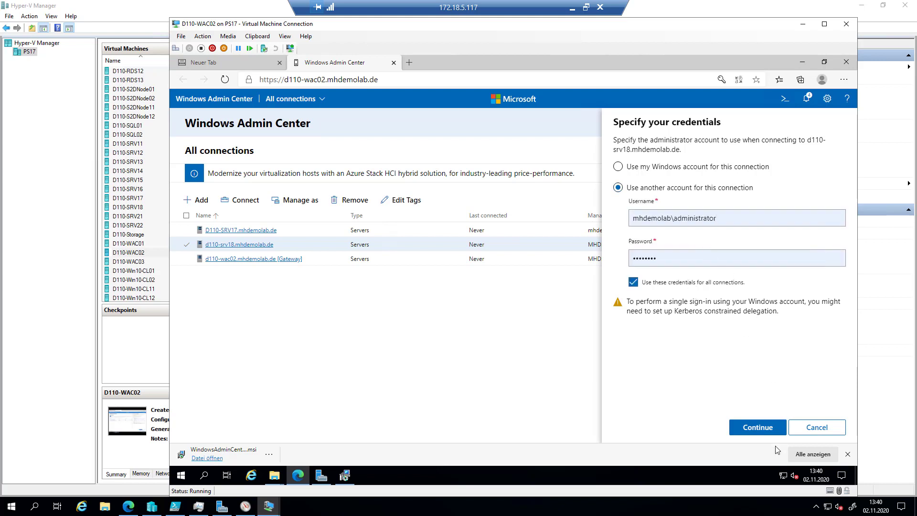
click(761, 430)
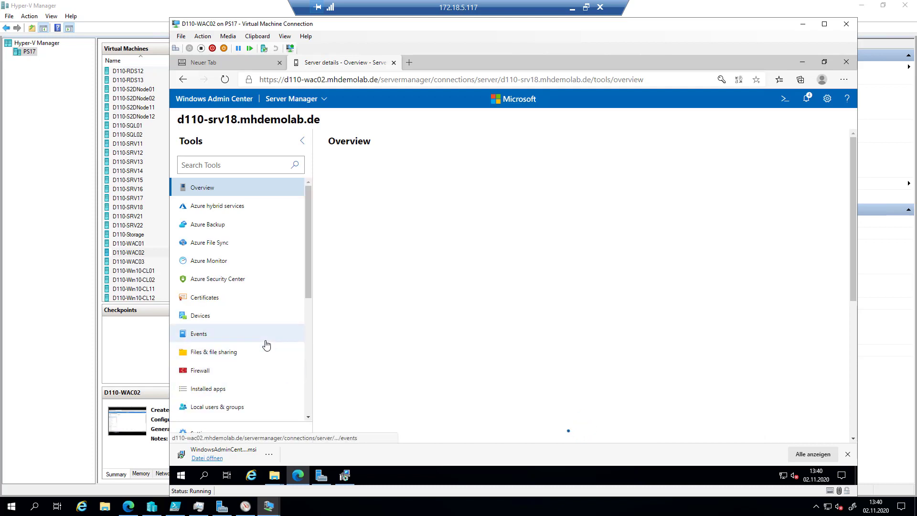
- Open d110-srv18's Updates tool and review the update settings without changing them
scroll(266, 345, down, 6)
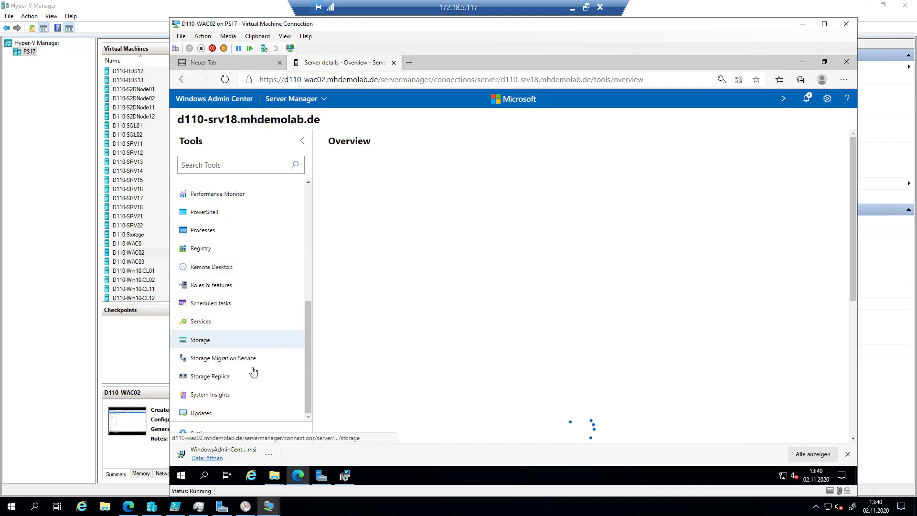
click(212, 419)
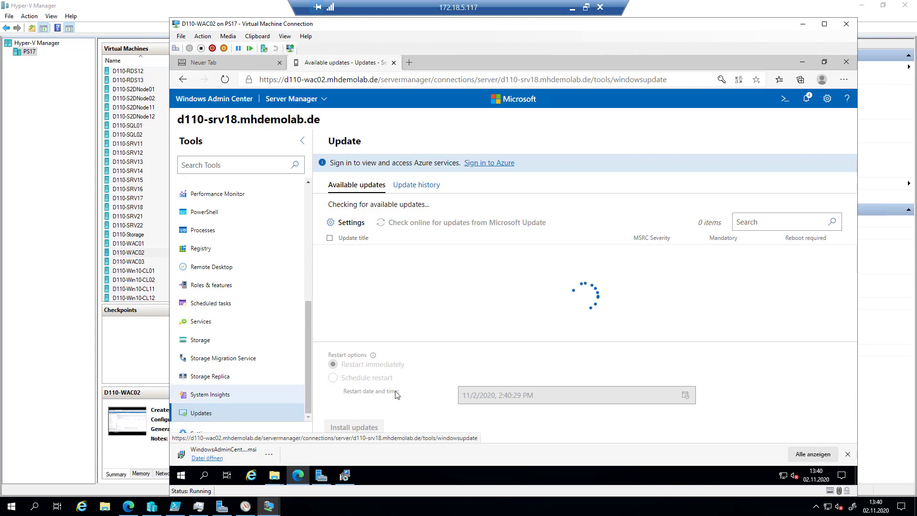
click(354, 225)
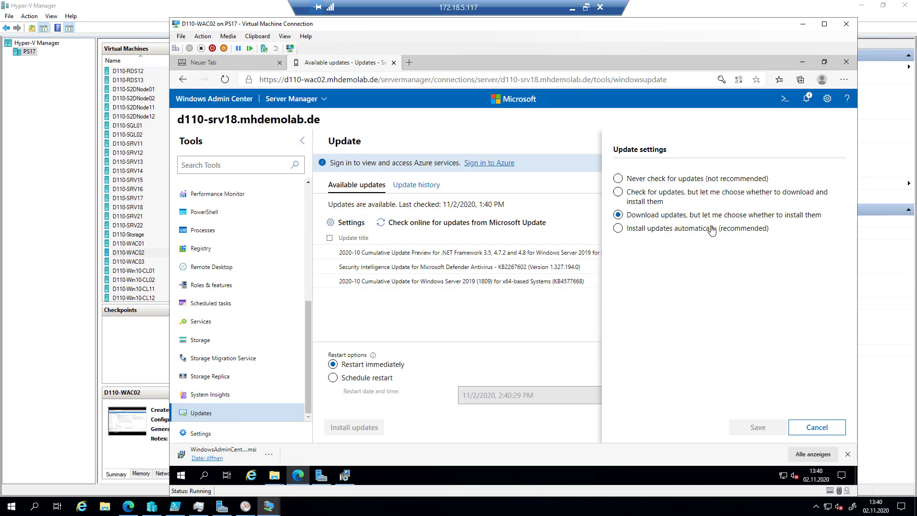
click(839, 435)
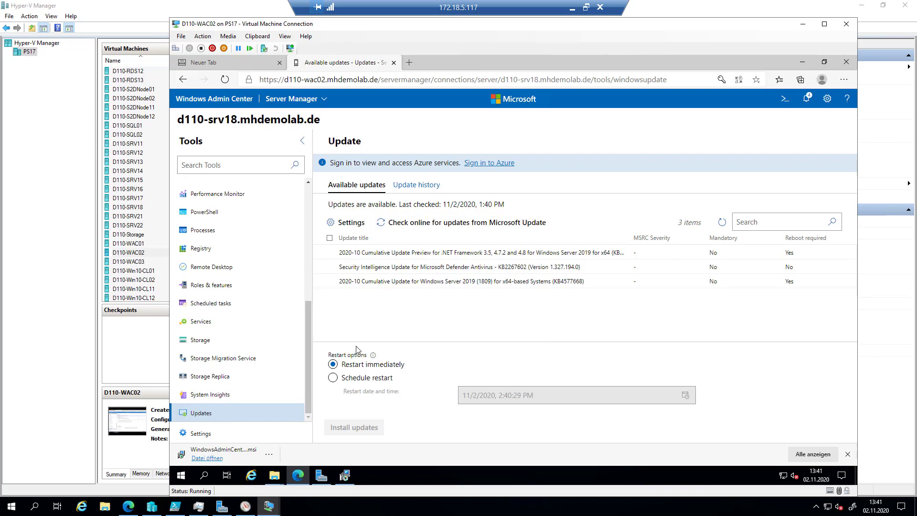
- Install all three available updates and go back to All connections
click(330, 238)
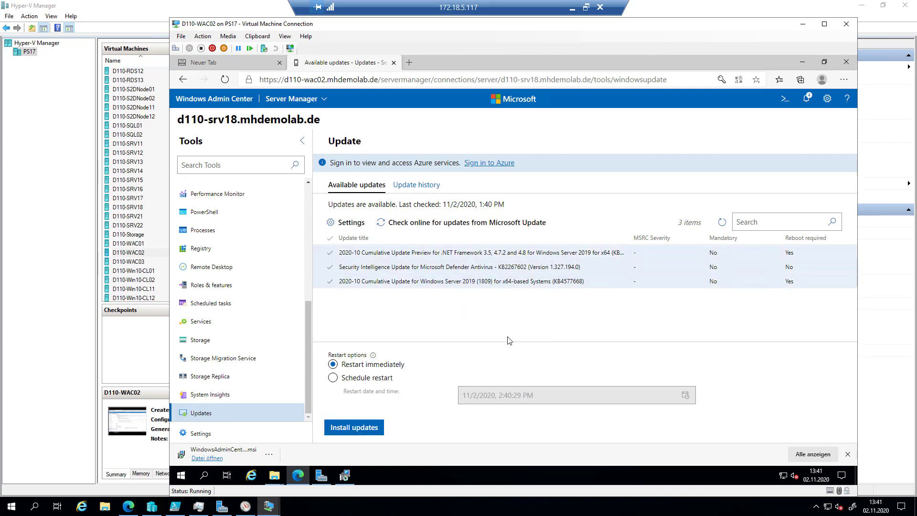
click(349, 428)
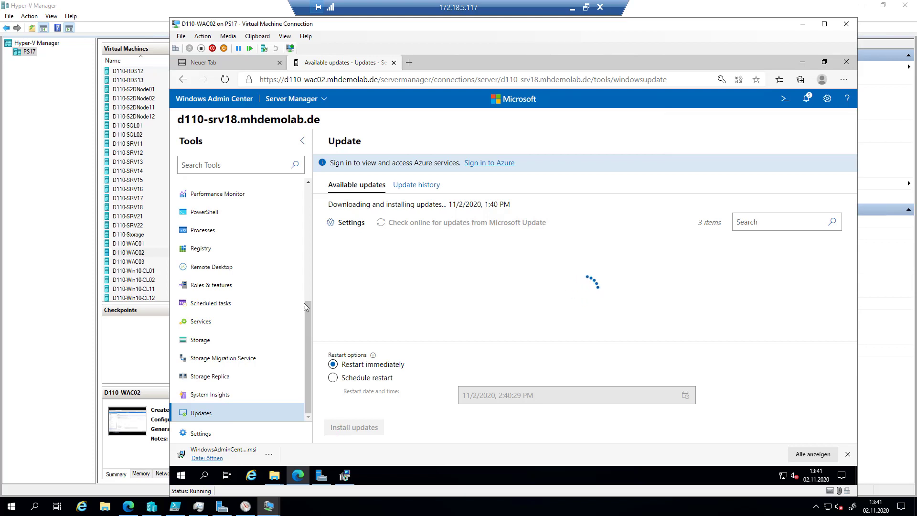
click(227, 99)
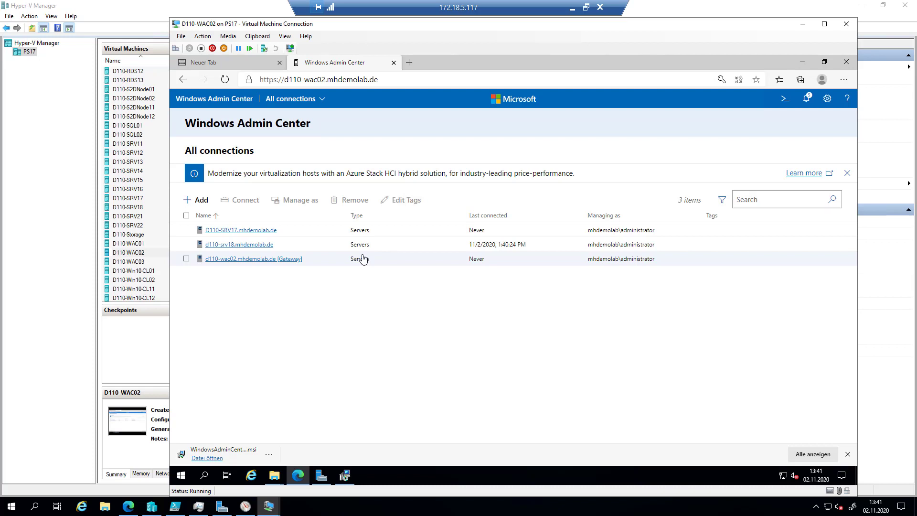
- Connect to D110-SRV17.mhdemolab.de, briefly checking its VM console window
click(272, 231)
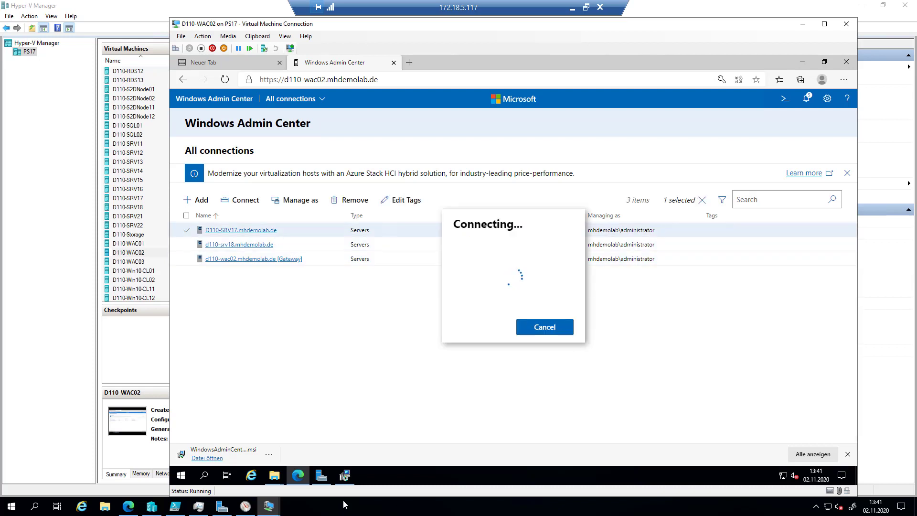
click(269, 509)
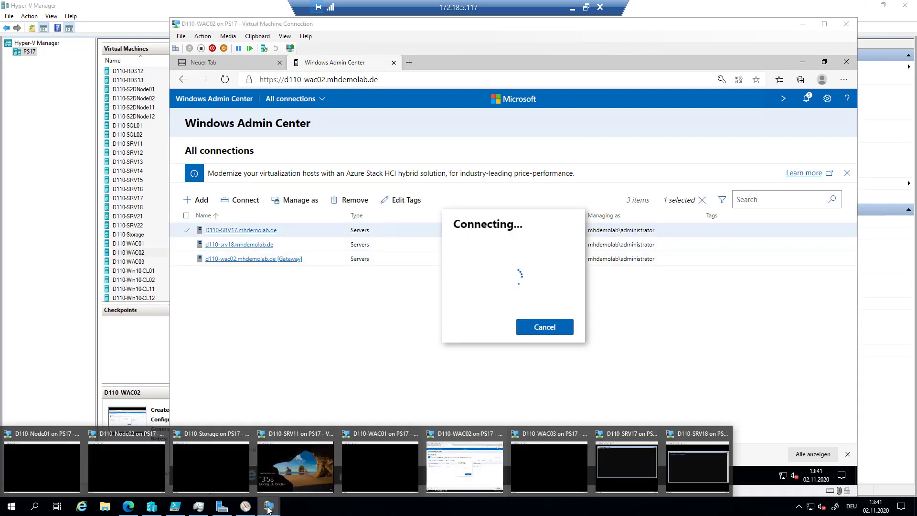
click(641, 461)
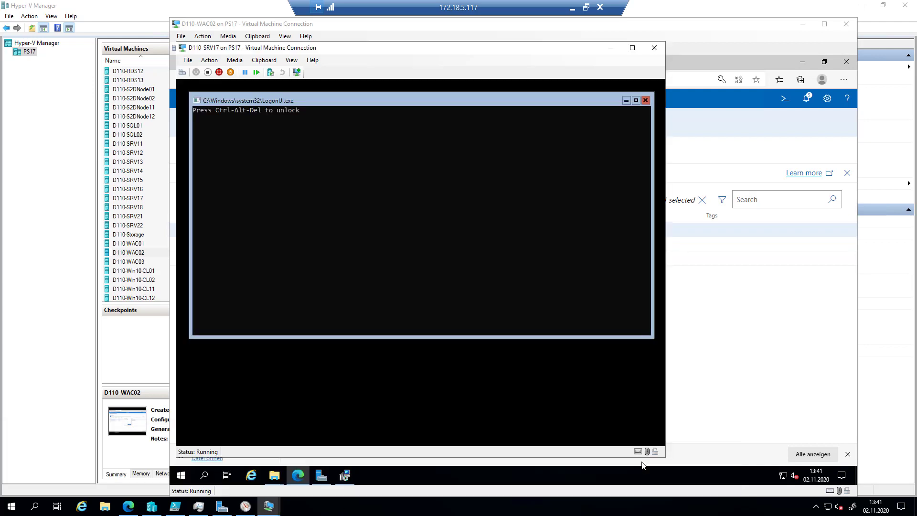
click(618, 50)
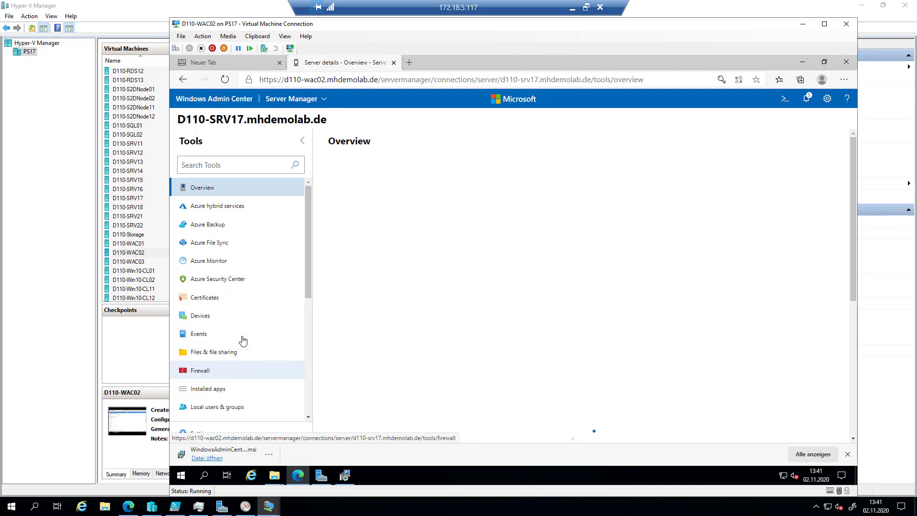
- Scroll through the Overview's CPU, memory and Ethernet performance charts
scroll(295, 287, down, 3)
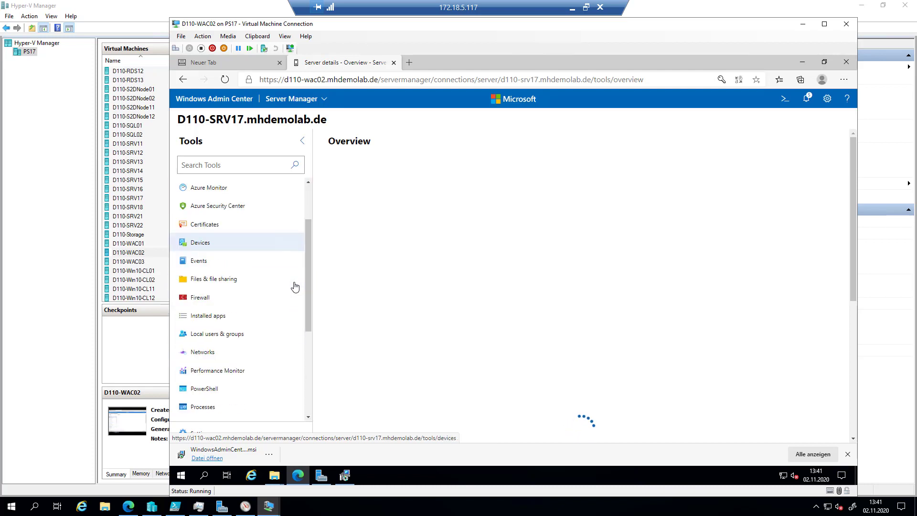
scroll(256, 285, down, 3)
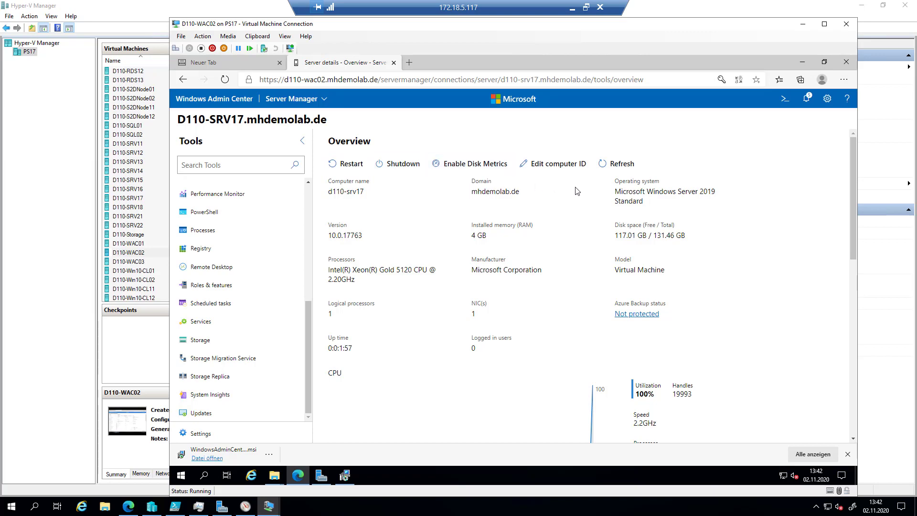
scroll(579, 245, down, 5)
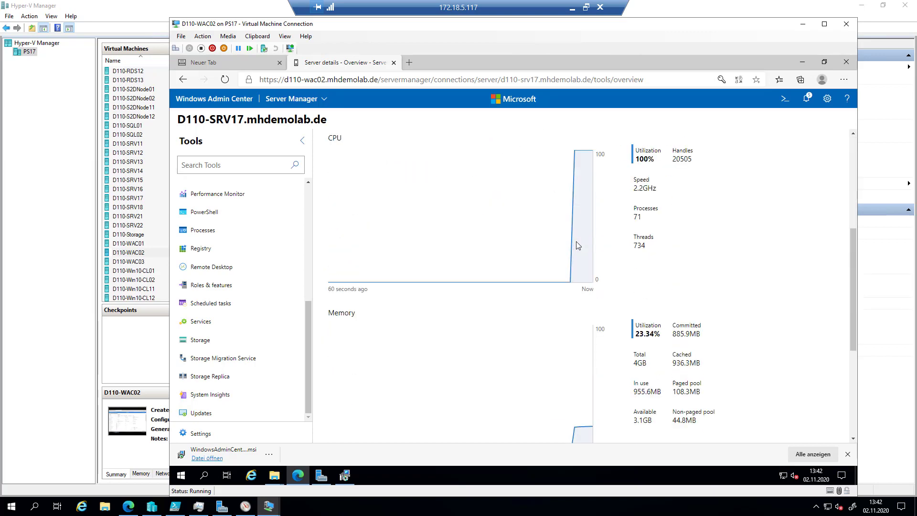
scroll(578, 245, down, 4)
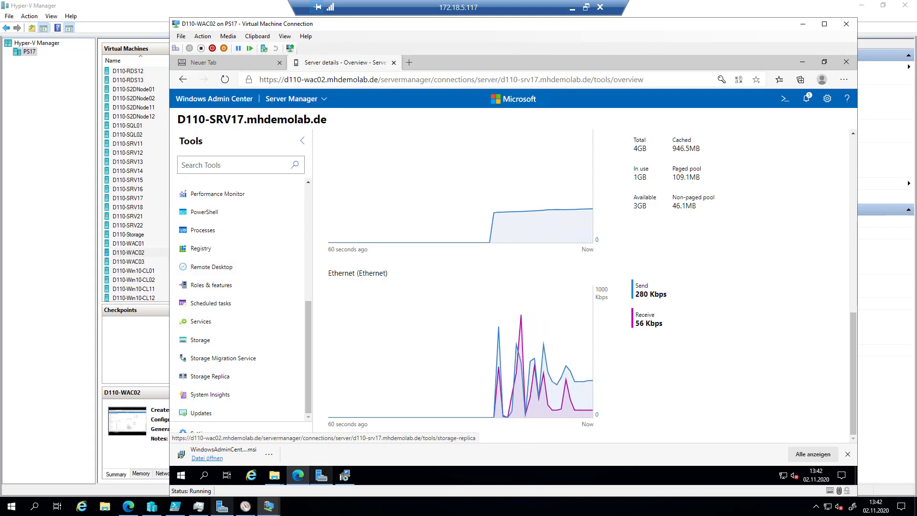
- Bring up D110-SRV17's console and sign in with the administrator password
mouse_move(269, 507)
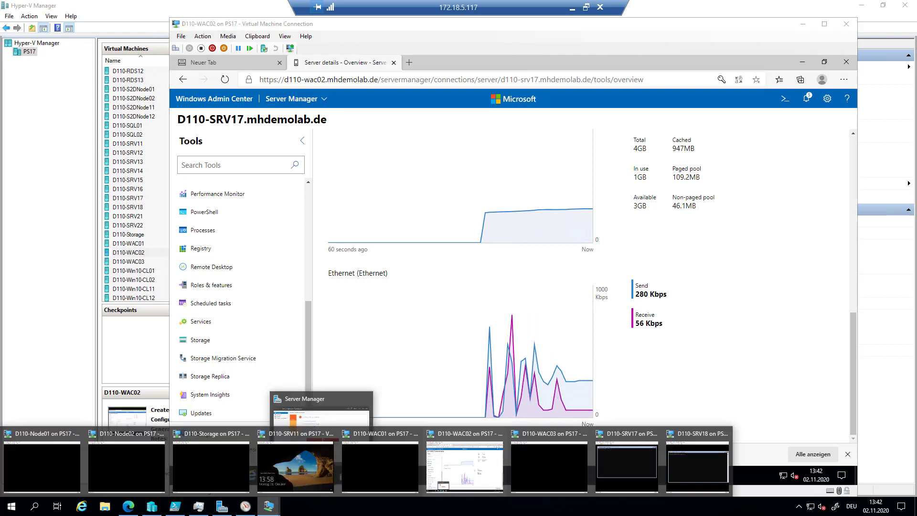
click(634, 455)
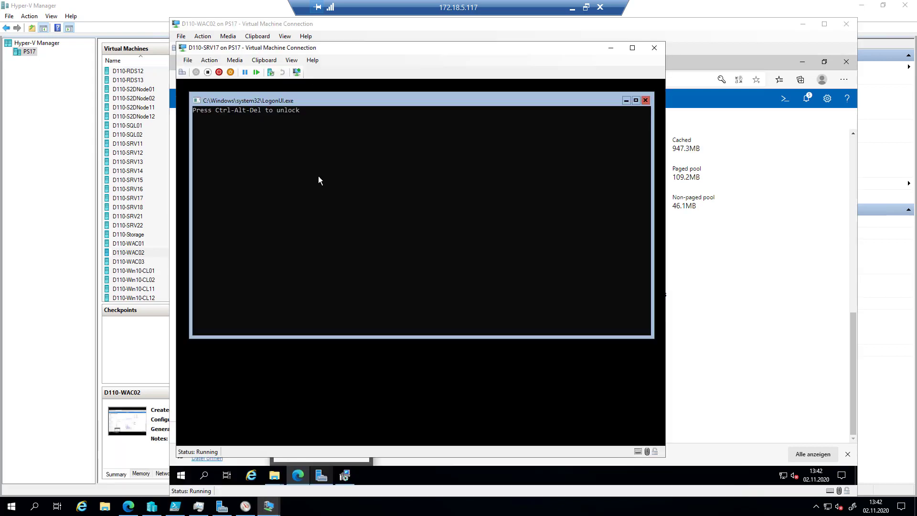
click(186, 72)
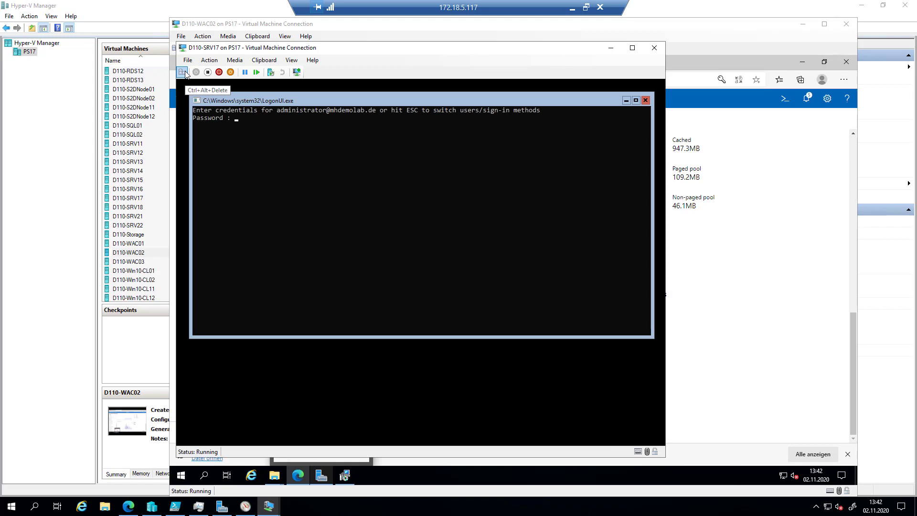
text(********)
key(Return)
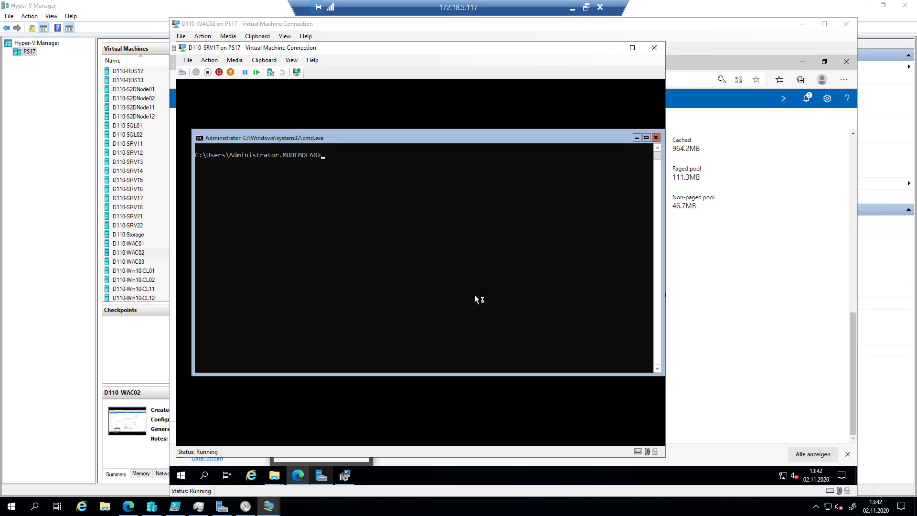
- Change to the root of C: and list its contents with dir
text(cd\)
key(Return)
text(dir#)
key(Return)
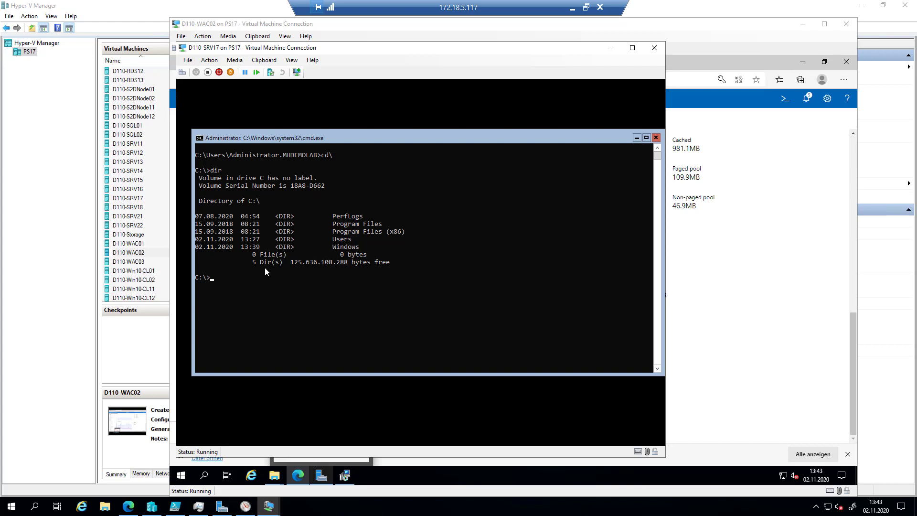
- Launch Notepad from the command prompt
click(239, 315)
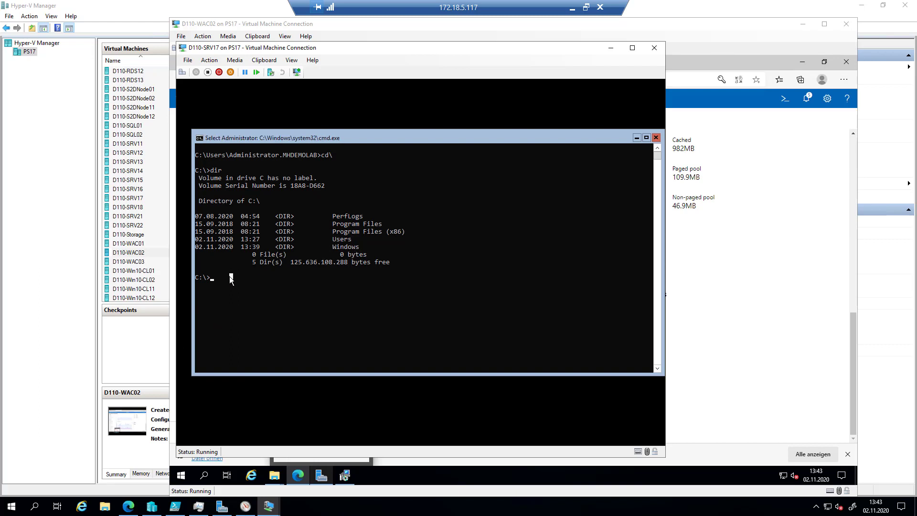
text(notepad)
key(Return)
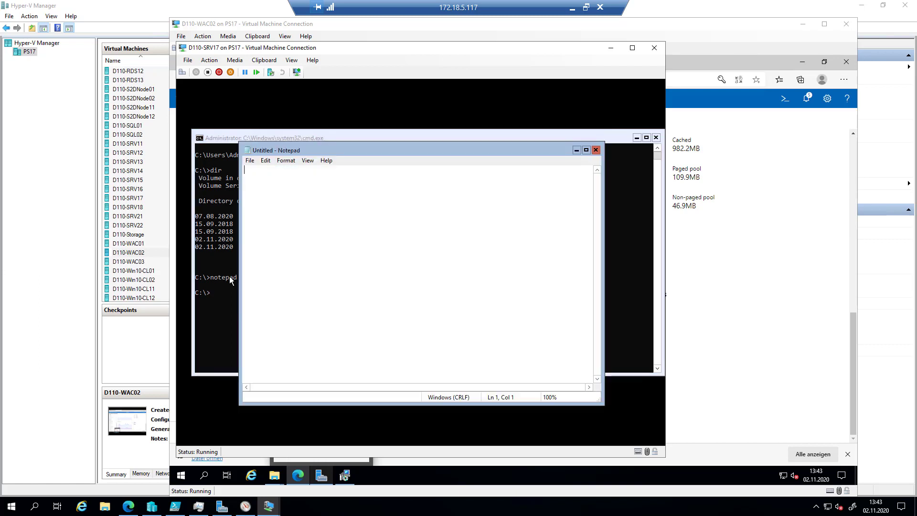
- In Notepad's Open dialog, list All Files and browse to This PC
drag(440, 150, 385, 151)
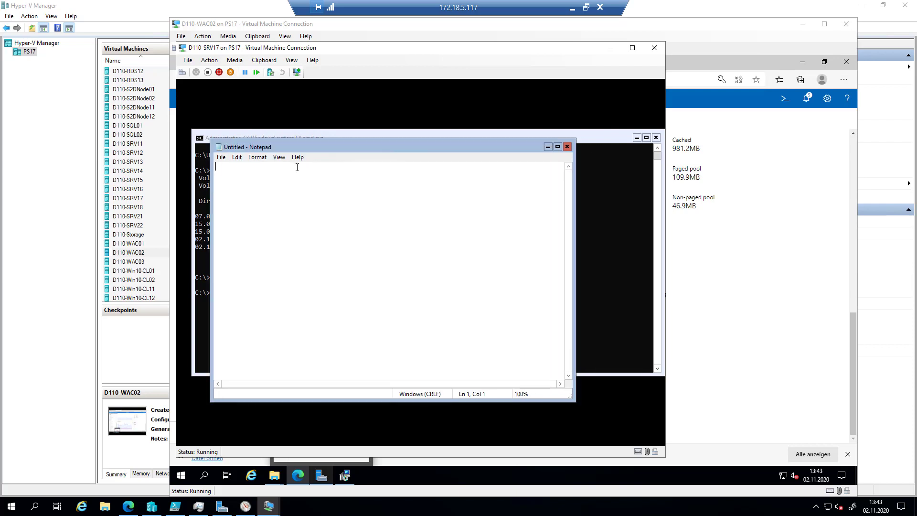
click(221, 157)
click(245, 179)
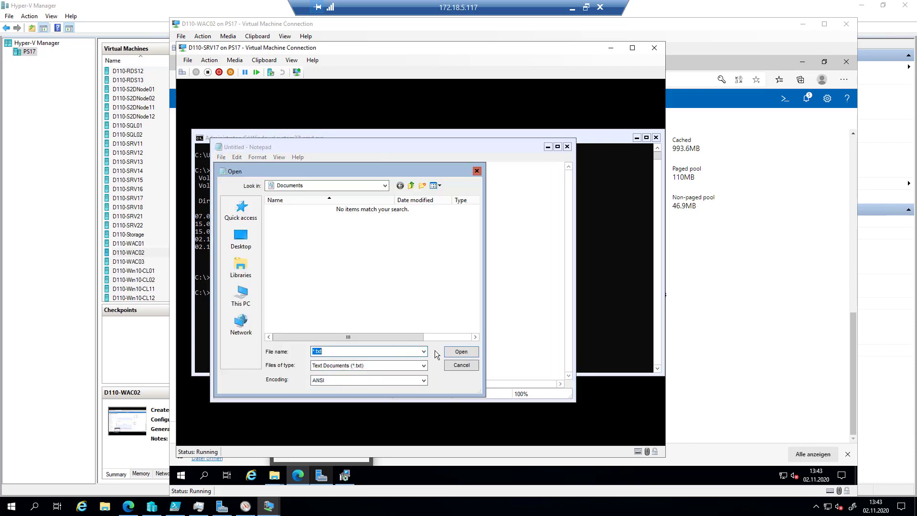
click(424, 365)
click(398, 381)
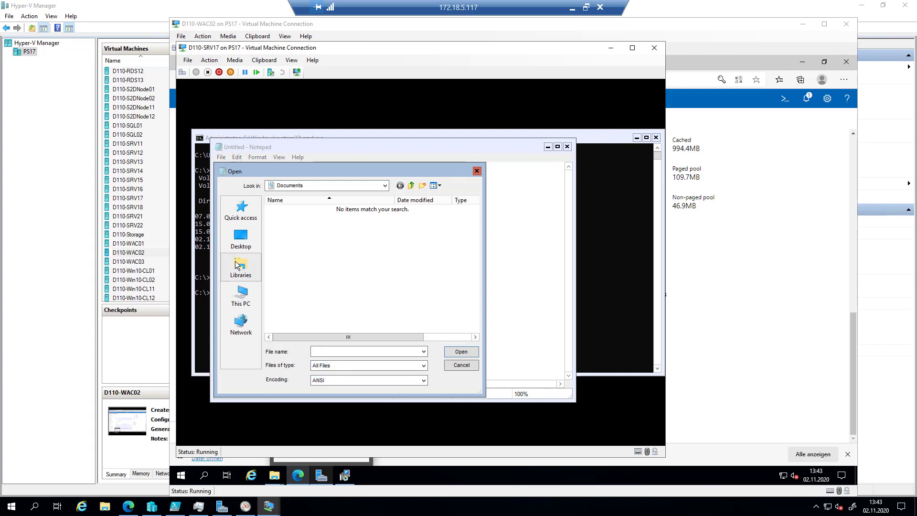
click(350, 184)
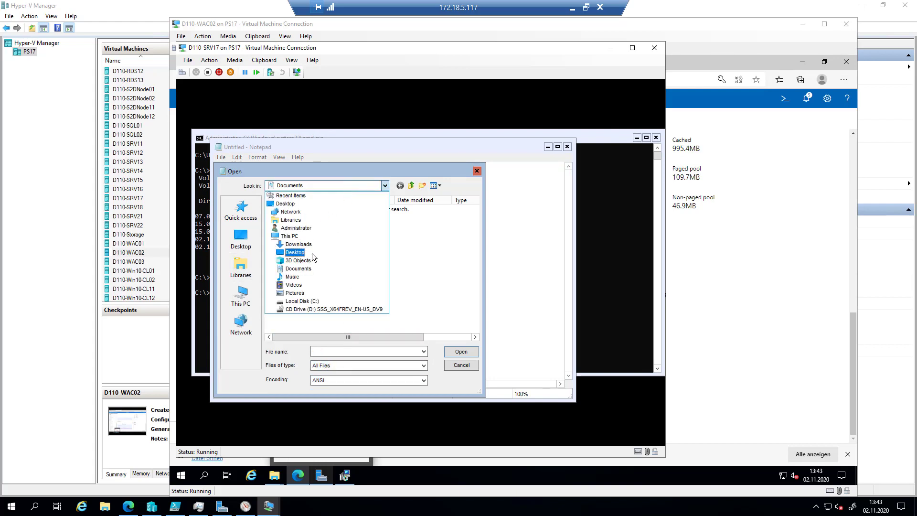
click(301, 241)
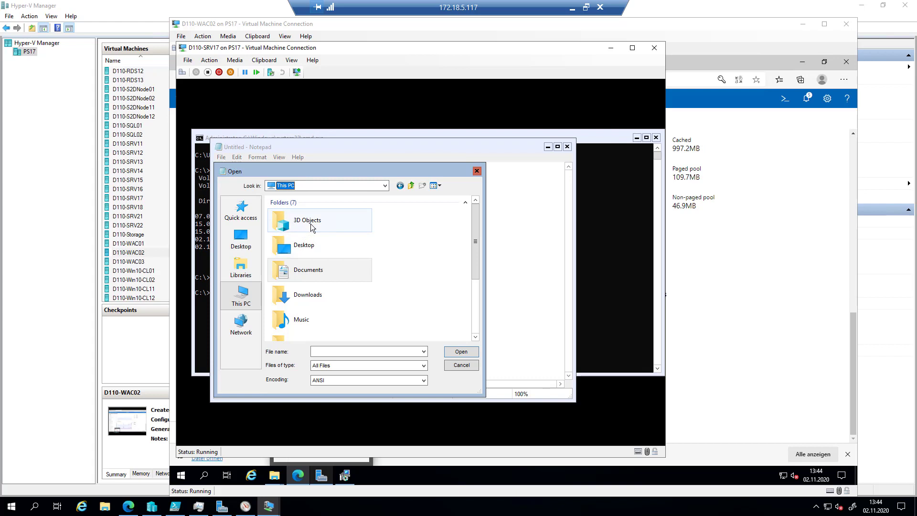
- Cancel the Open dialog, close Notepad, and move the command prompt window up
click(477, 171)
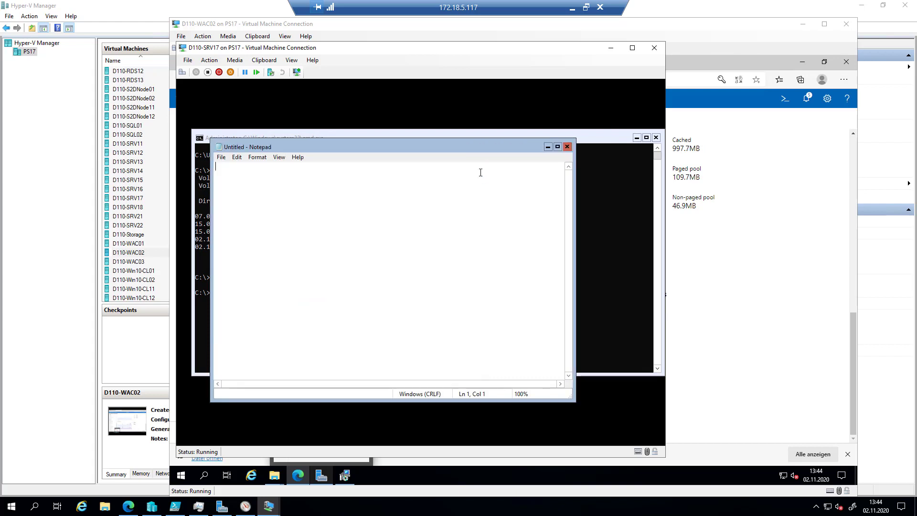
click(569, 149)
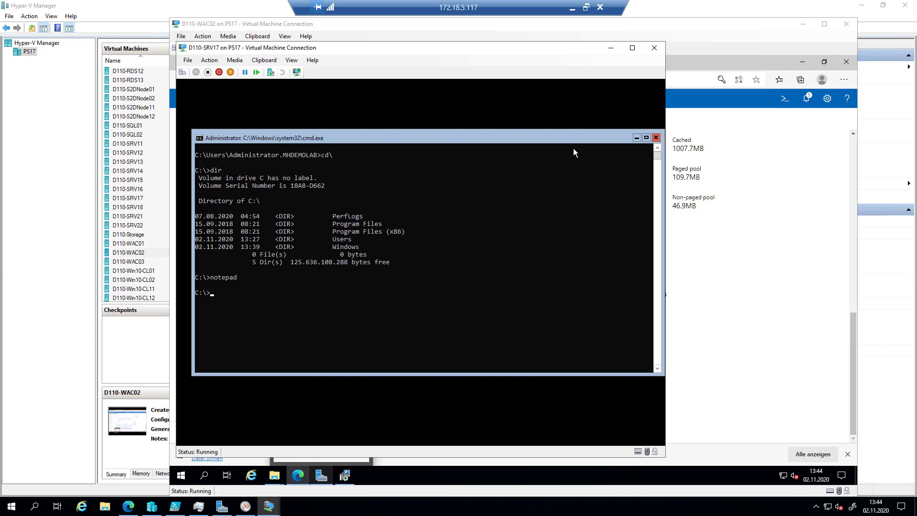
drag(547, 137, 539, 110)
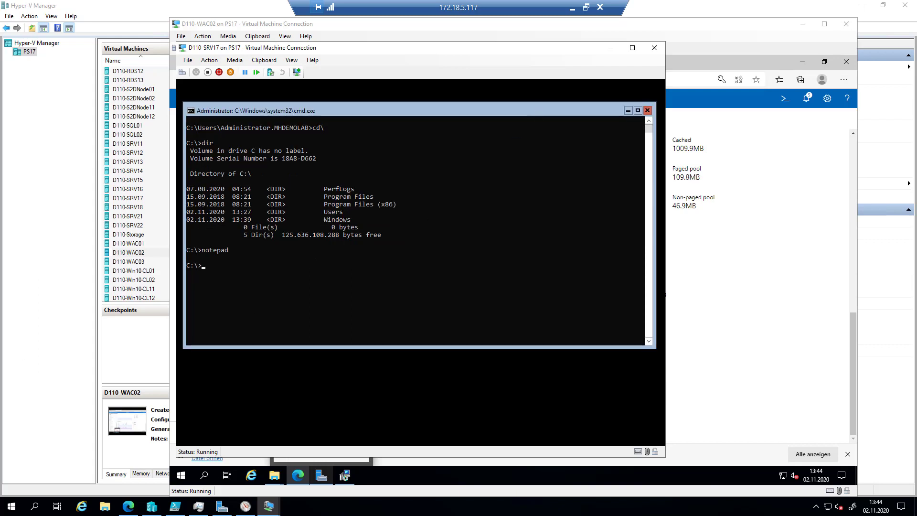